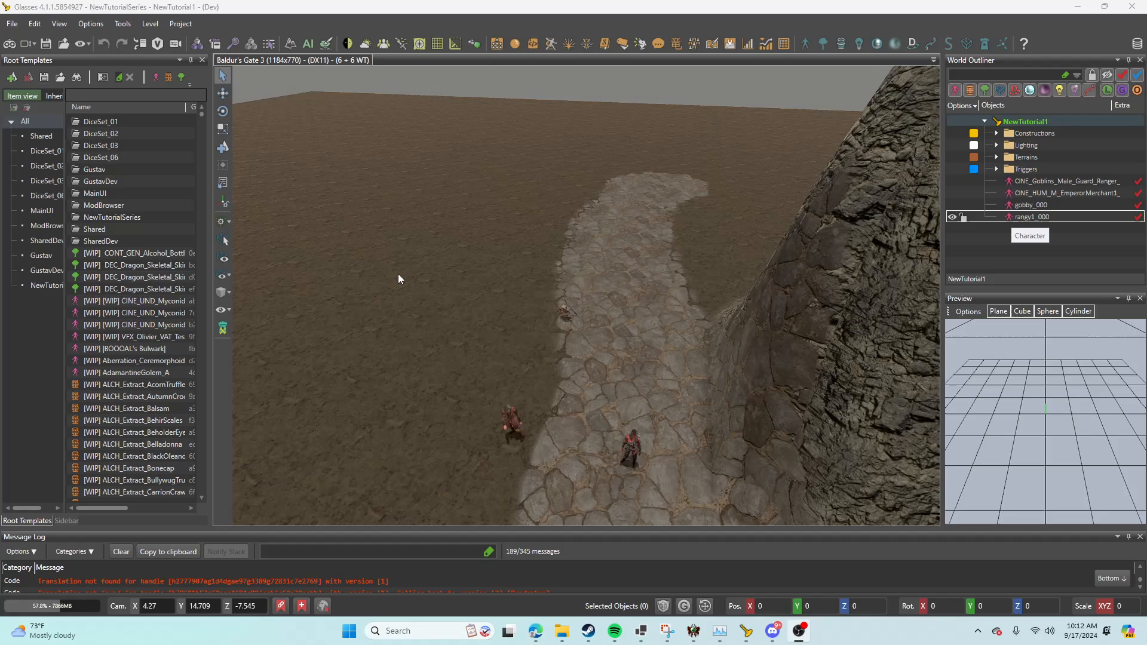
# Step: Place the CINE_UND_MyconidCircle_InjuredGnome_SporeServant character template on the ground beside the stone path
pyautogui.moveTo(536, 339); pyautogui.dragTo(544, 335, button='right')
pyautogui.press('s')
pyautogui.press('w')
pyautogui.press('w')
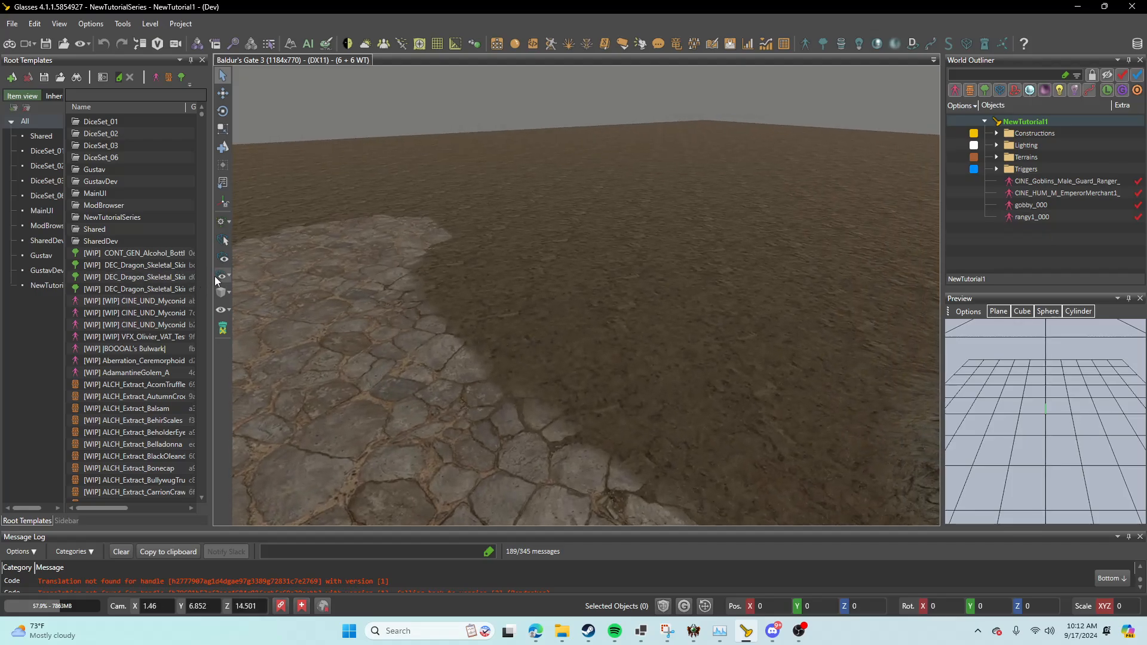
pyautogui.moveTo(210, 279); pyautogui.dragTo(299, 301)
pyautogui.click(181, 302)
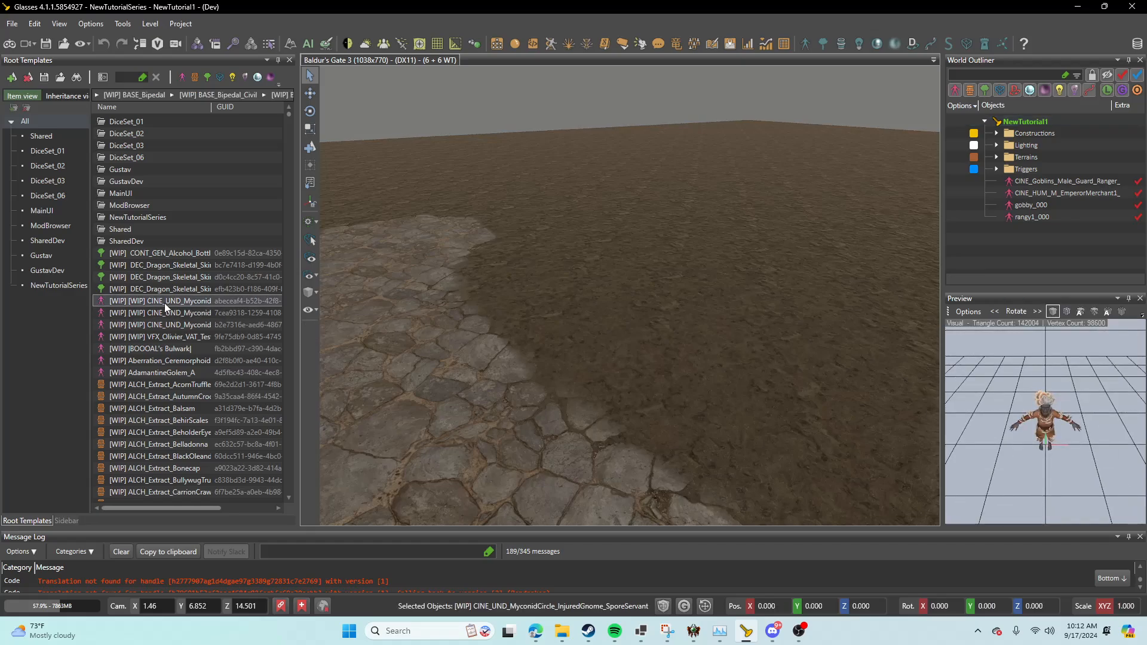
pyautogui.moveTo(163, 303); pyautogui.dragTo(640, 373)
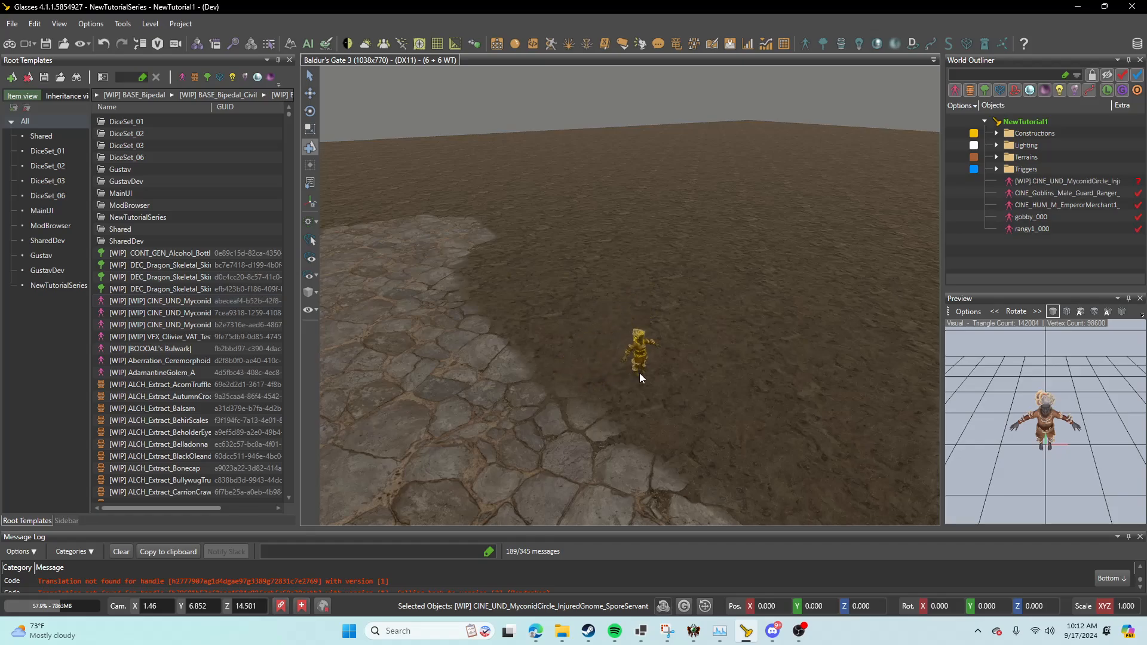
pyautogui.press('Escape')
pyautogui.press('w')
pyautogui.moveTo(673, 364); pyautogui.dragTo(676, 363, button='right')
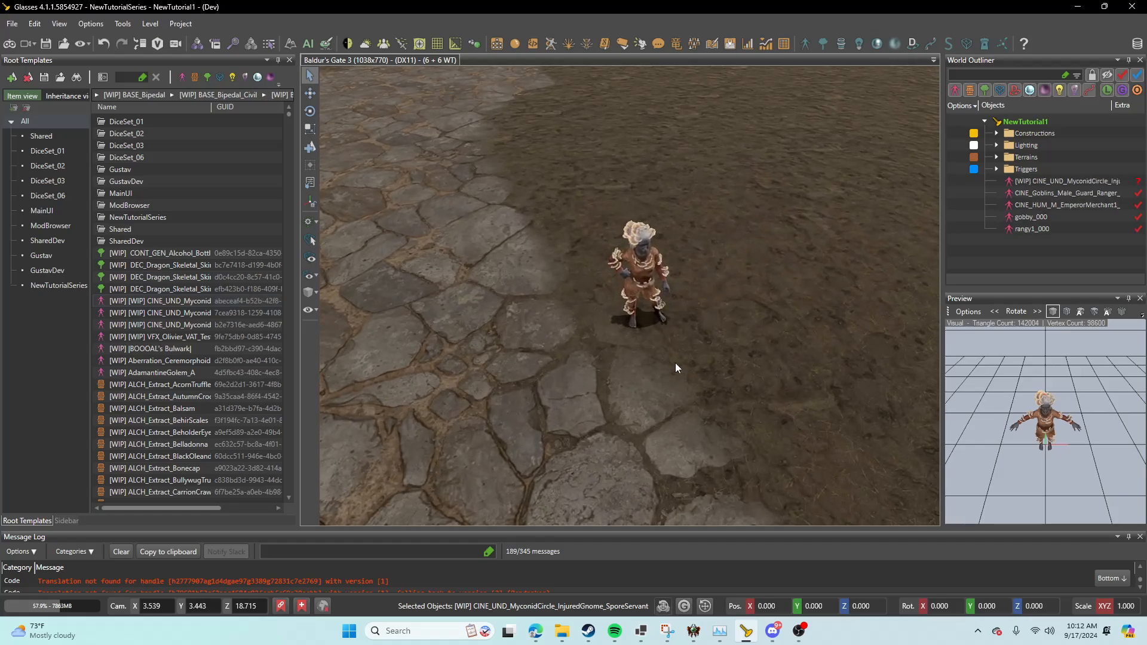
# Step: With the placed character selected, start a new dialog in the Dialog Editor with a Greeting node reading "Hey, I wasn't sleeping."
pyautogui.click(636, 283)
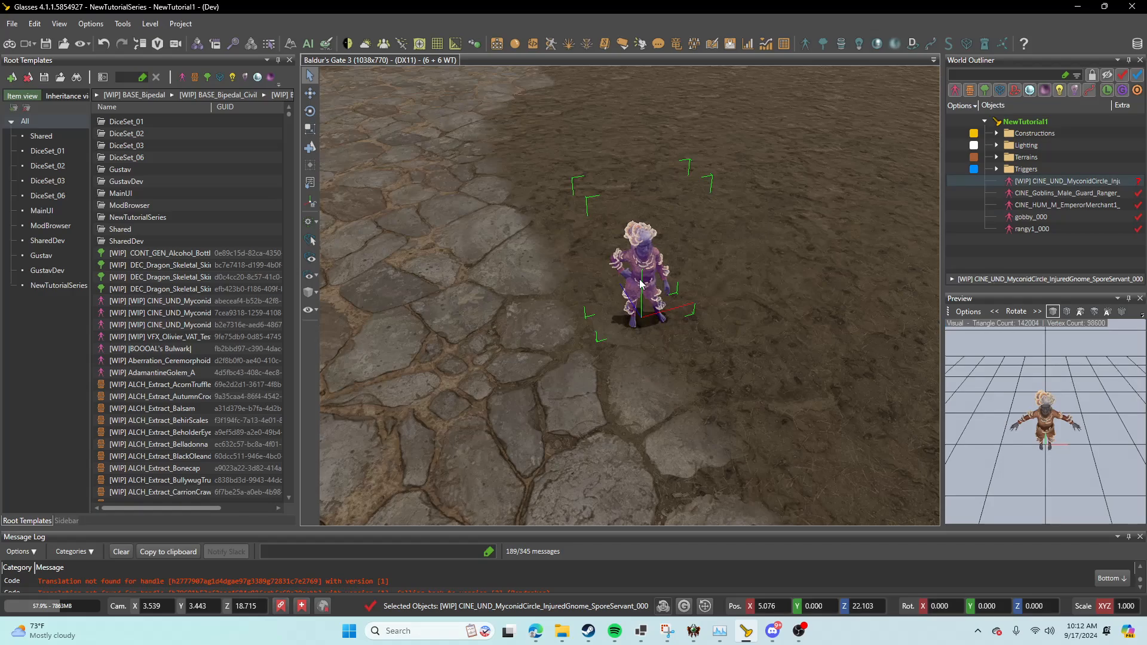
pyautogui.click(657, 44)
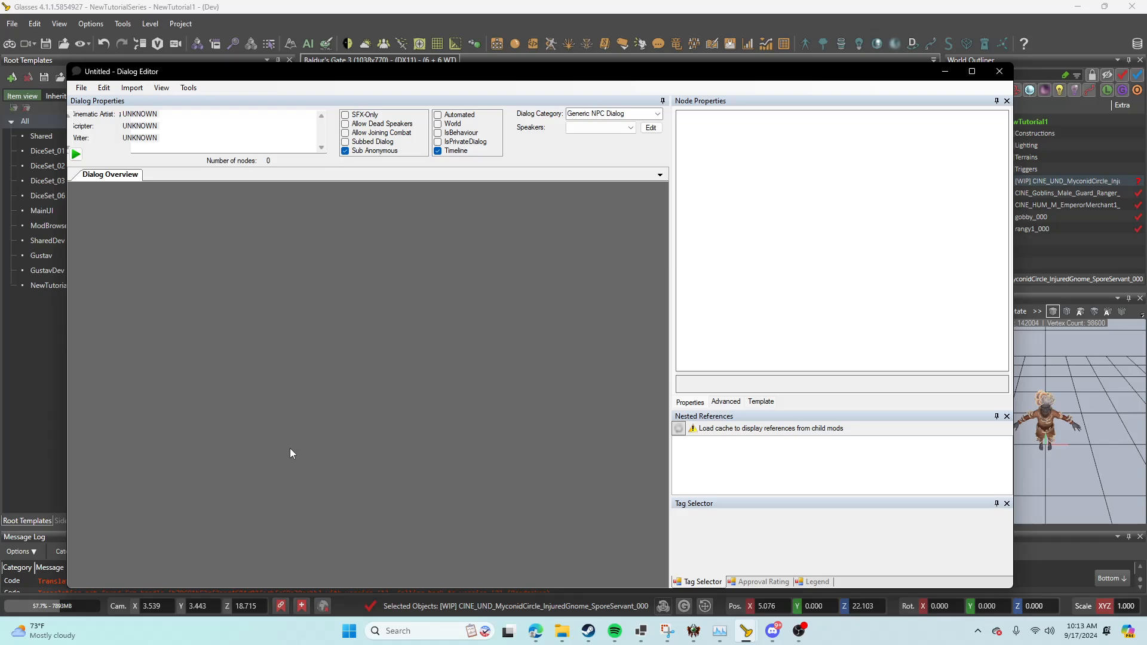
pyautogui.rightClick(257, 251)
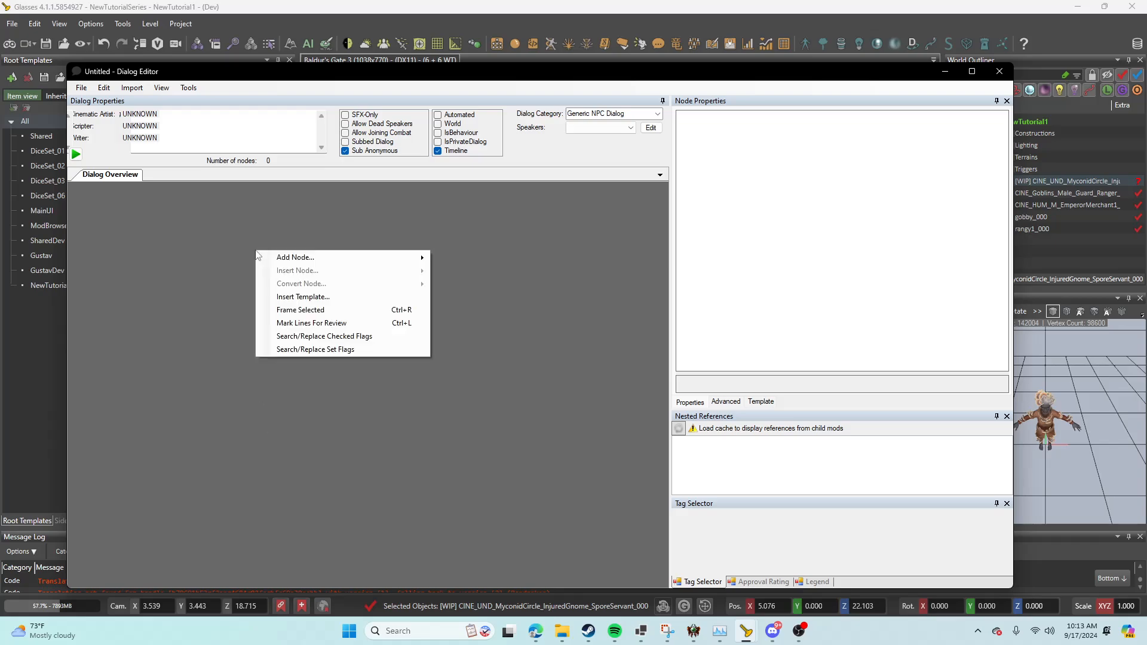
pyautogui.moveTo(275, 259)
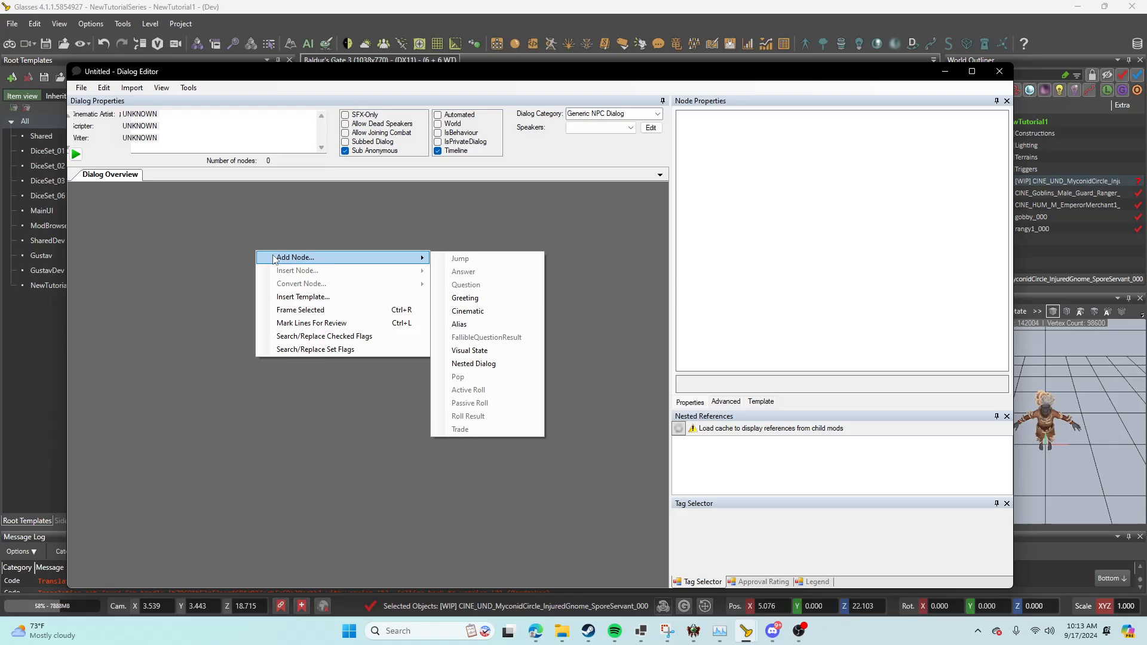
pyautogui.click(466, 299)
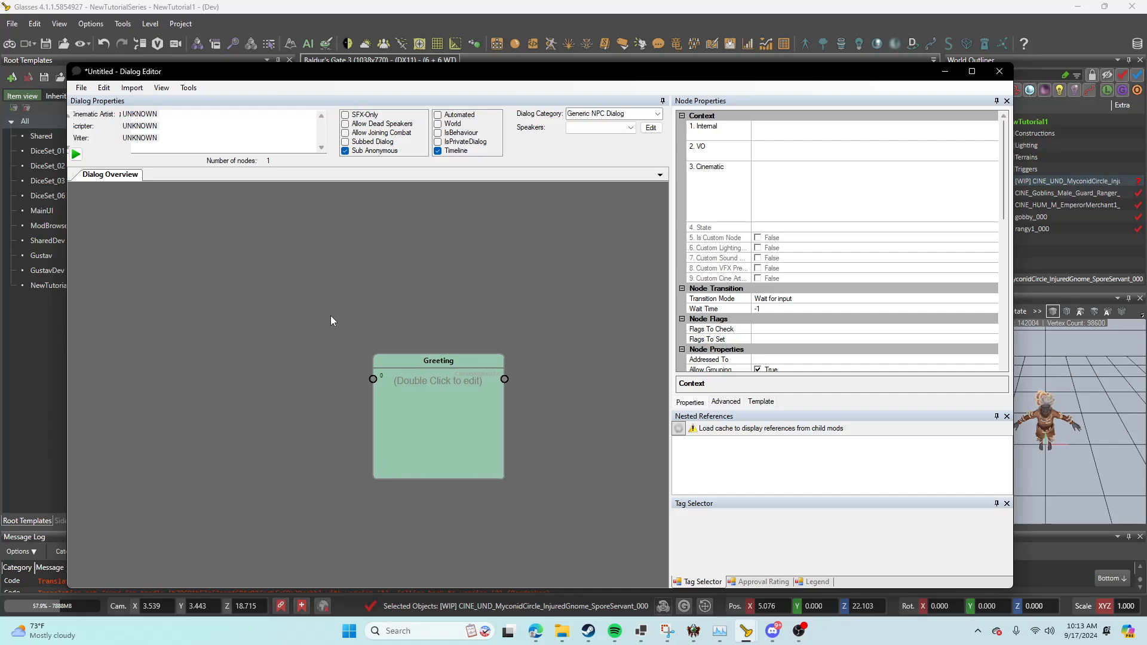
pyautogui.doubleClick(342, 361)
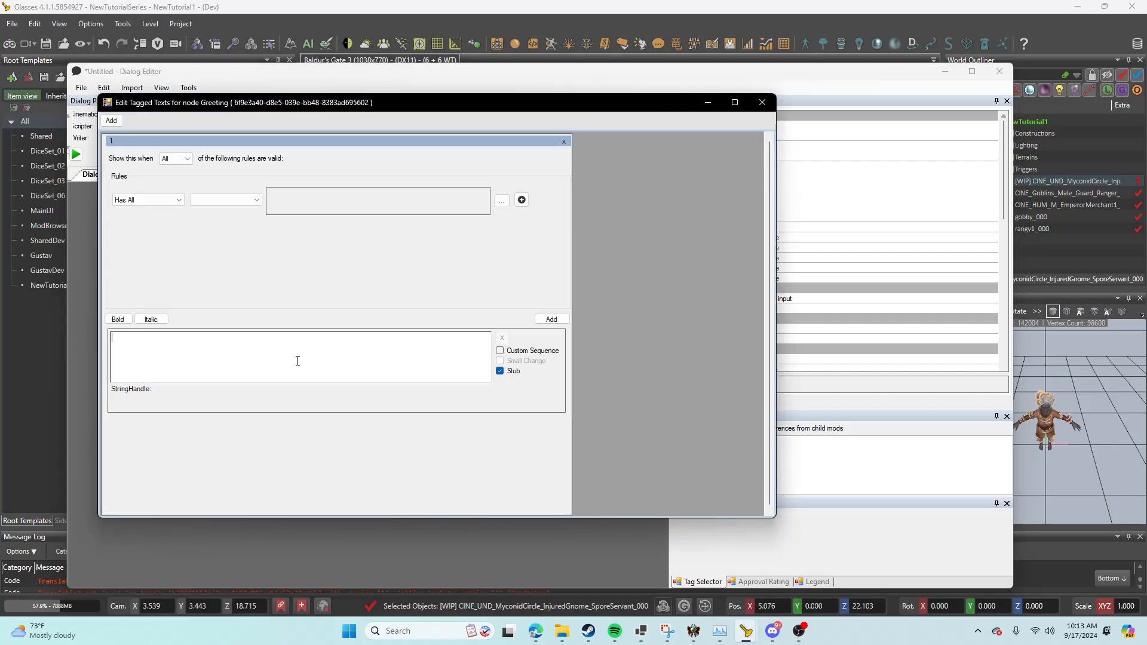
pyautogui.click(298, 361)
pyautogui.click(762, 102)
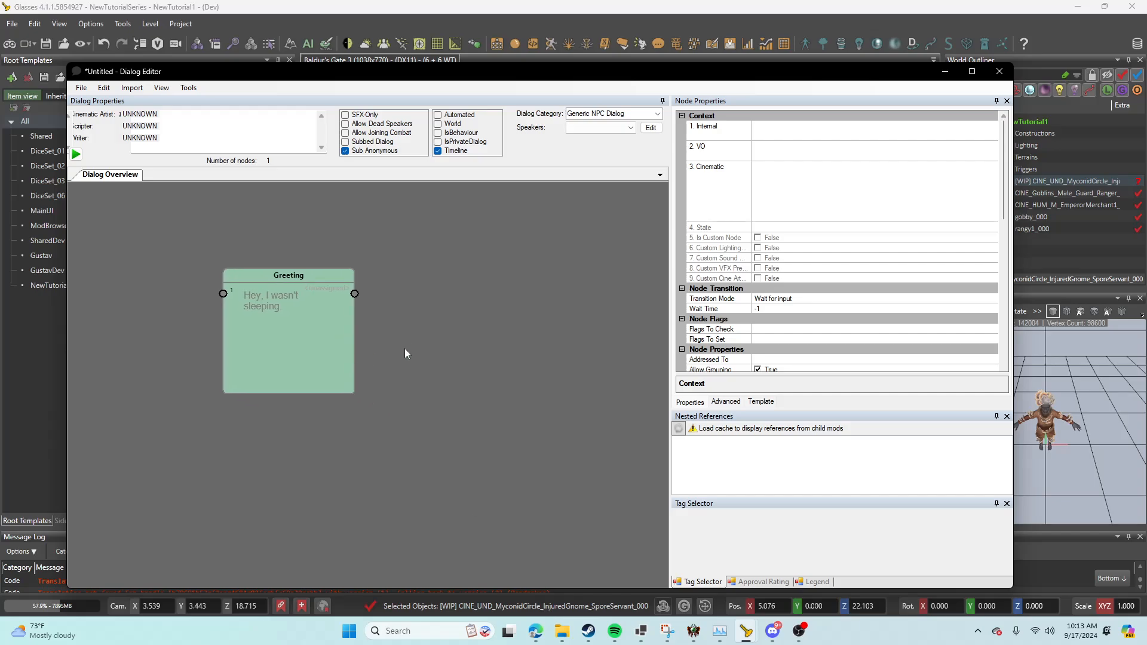
# Step: Add a Question node after the Greeting with the text "Sure, I believe you!"
pyautogui.rightClick(428, 331)
pyautogui.moveTo(508, 338)
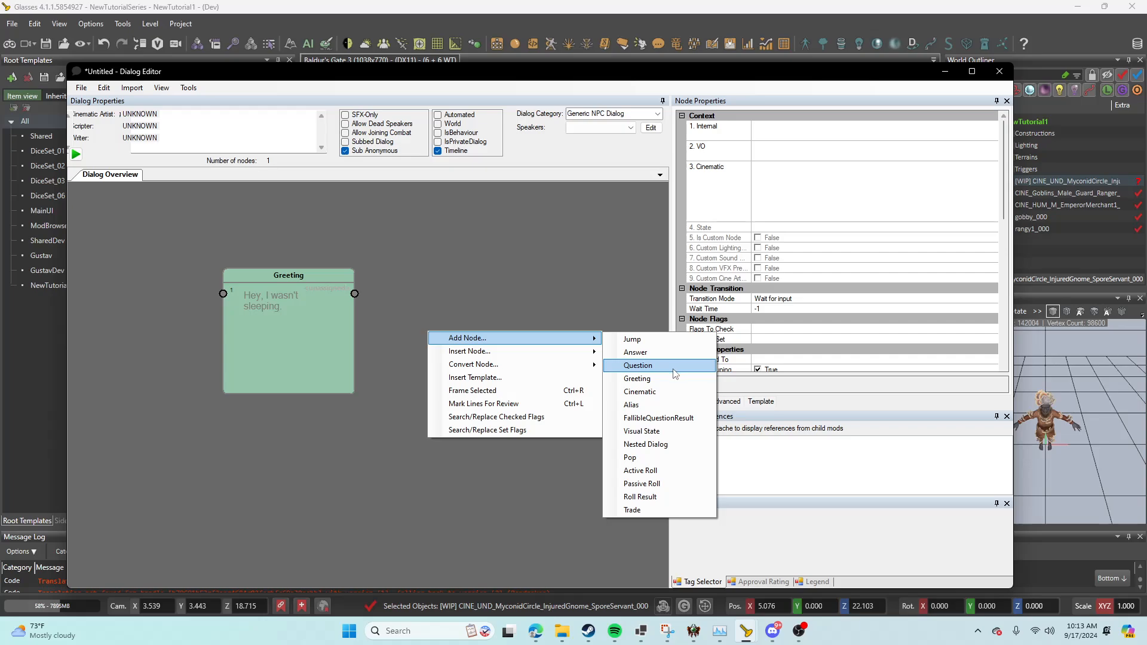
pyautogui.click(638, 365)
pyautogui.doubleClick(468, 338)
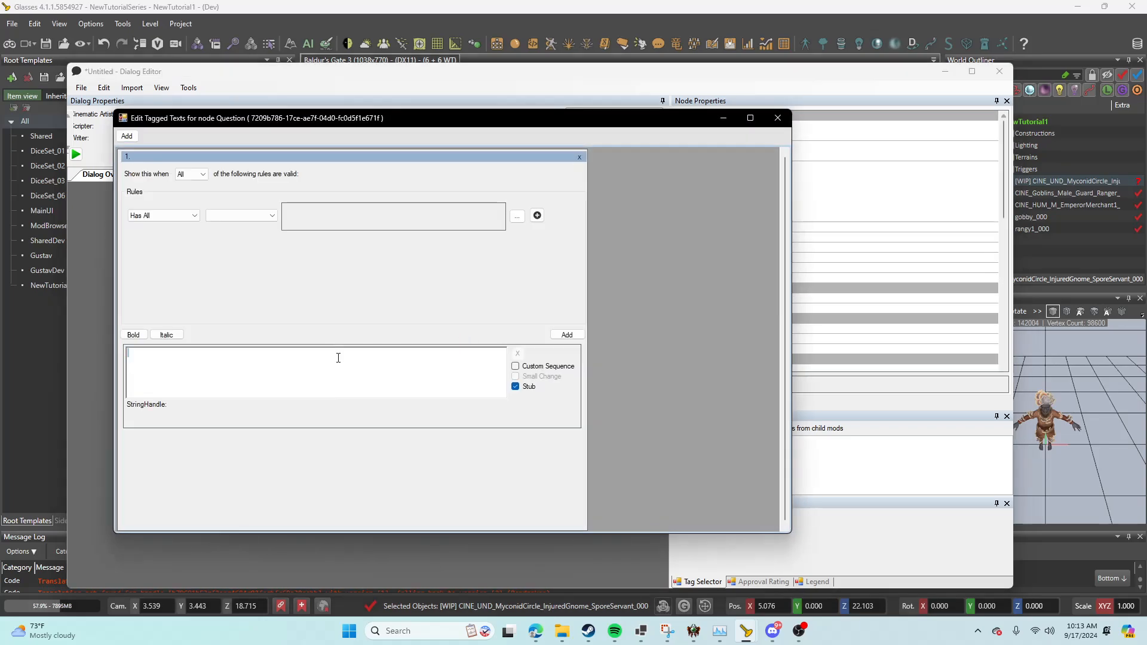
pyautogui.write('Sure, I believe you!')
pyautogui.click(778, 118)
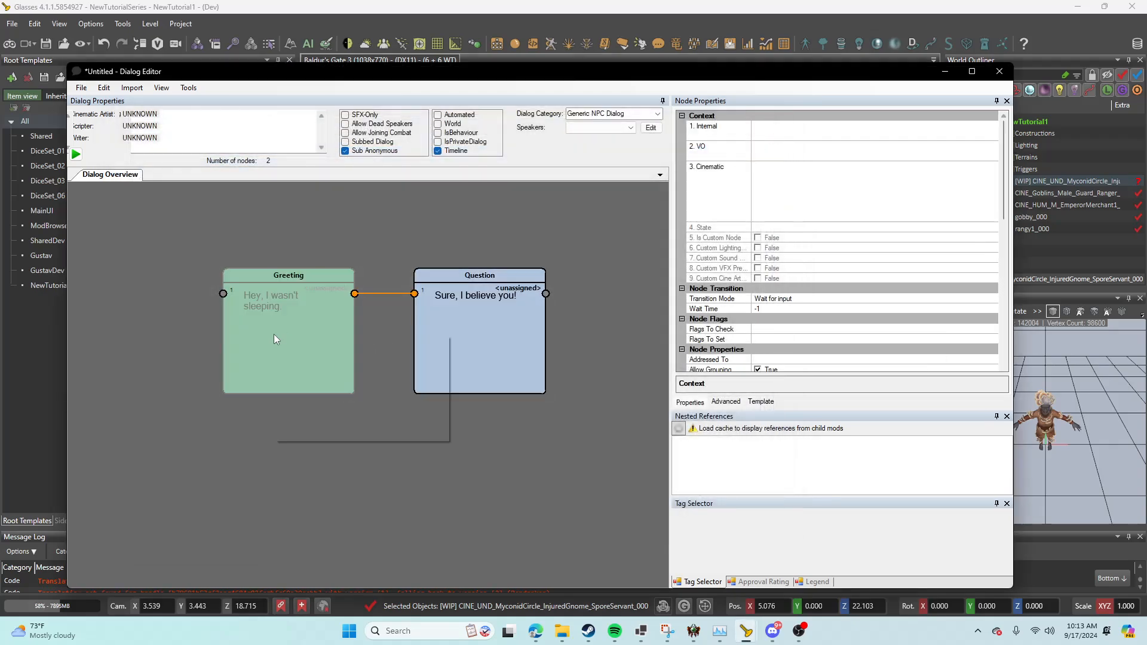
# Step: Add a second Question node branching from the Greeting with the text "Right..."
pyautogui.rightClick(274, 339)
pyautogui.click(487, 370)
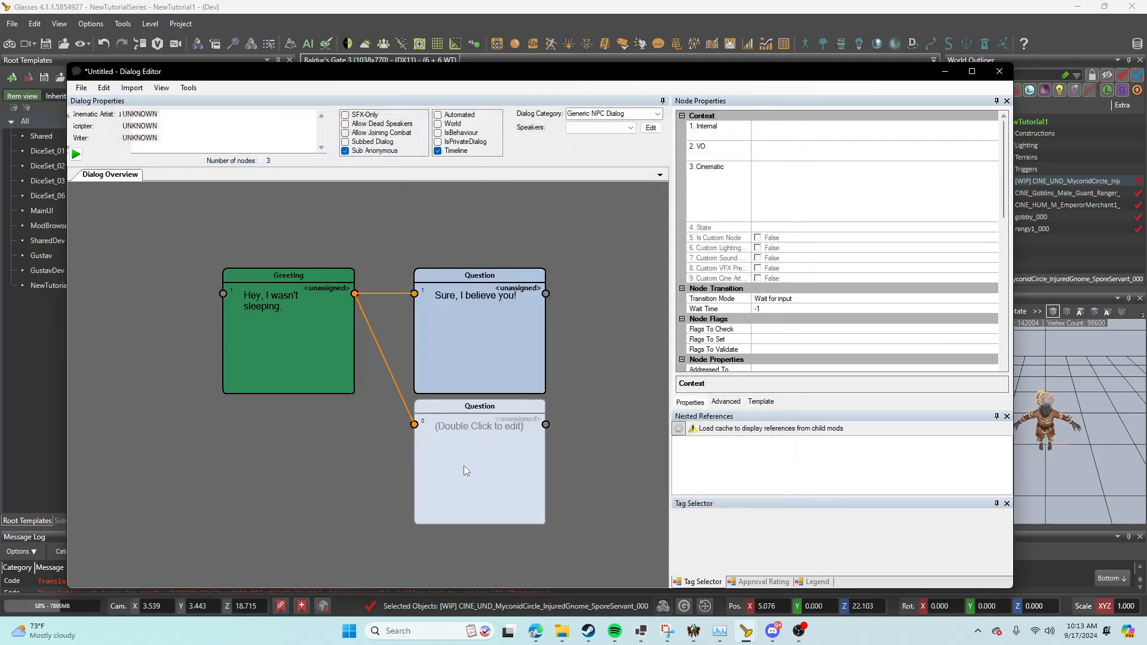
pyautogui.doubleClick(467, 471)
pyautogui.write('Right...')
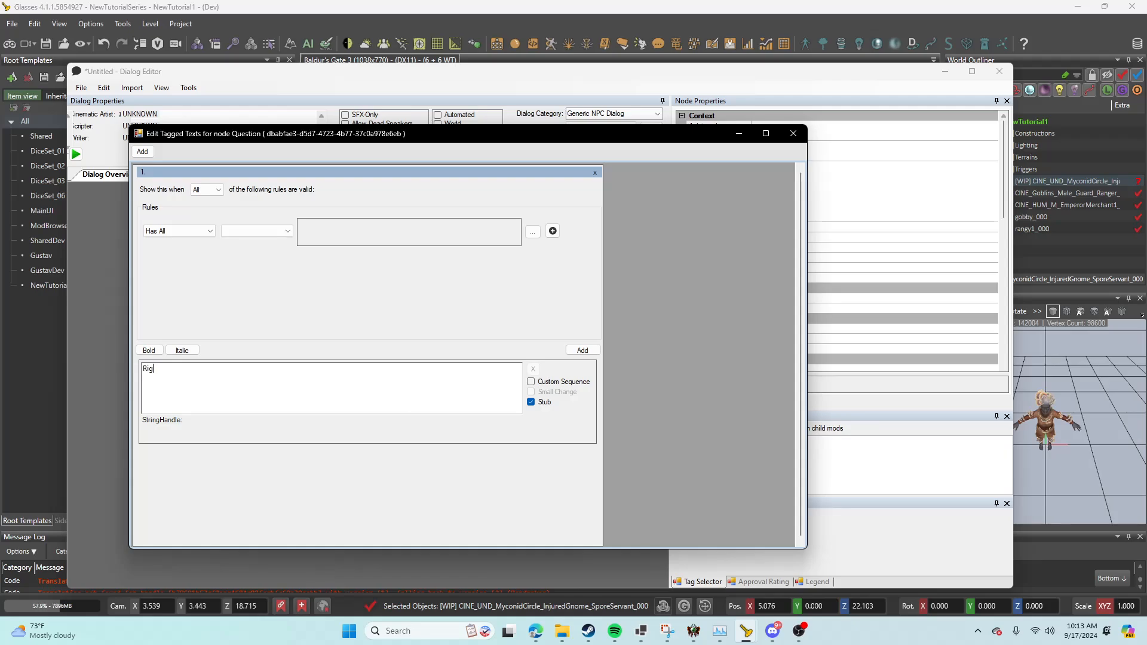
pyautogui.click(799, 133)
# Step: Mark the "Sure, I believe you!" question as an End Node in its node properties
pyautogui.moveTo(1006, 194); pyautogui.dragTo(1006, 268)
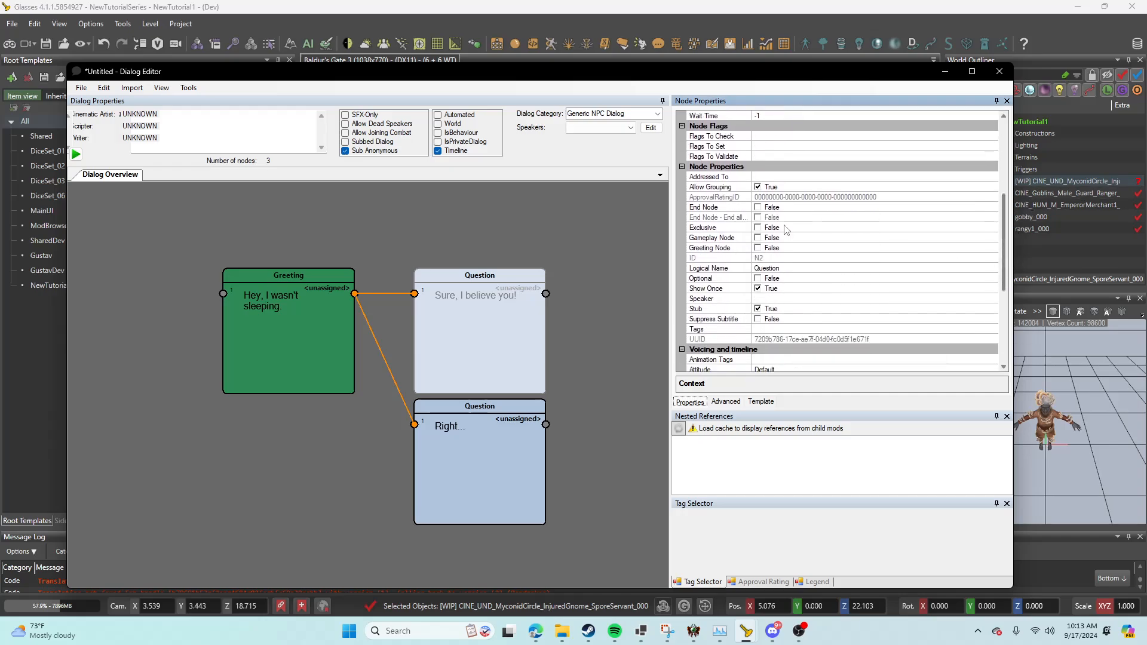
pyautogui.click(758, 207)
# Step: Add an Answer node after the "Right..." question with the text "No seriously, I'm awake."
pyautogui.click(479, 518)
pyautogui.moveTo(479, 517); pyautogui.dragTo(332, 405, button='middle')
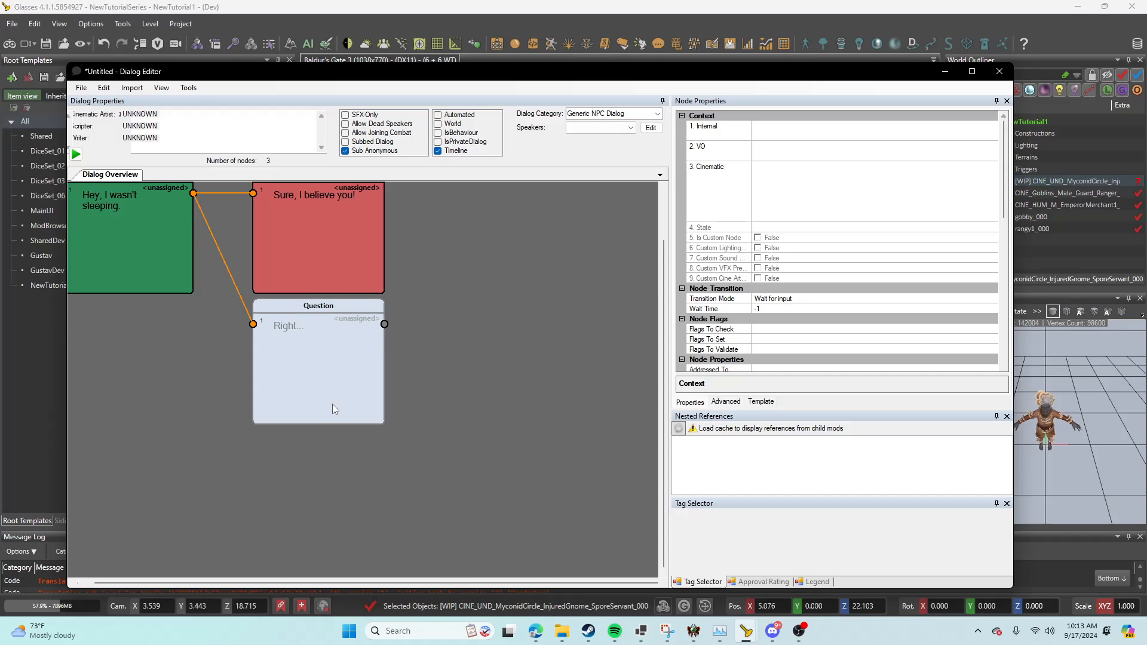
pyautogui.rightClick(472, 368)
pyautogui.moveTo(551, 382)
pyautogui.click(711, 392)
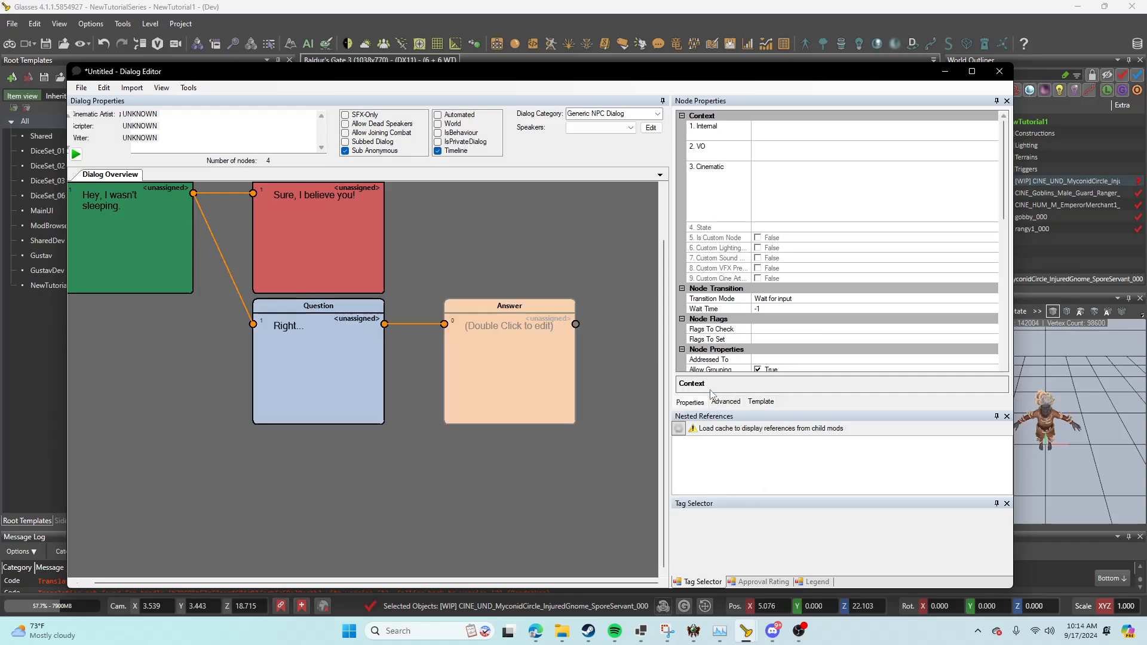
pyautogui.doubleClick(526, 375)
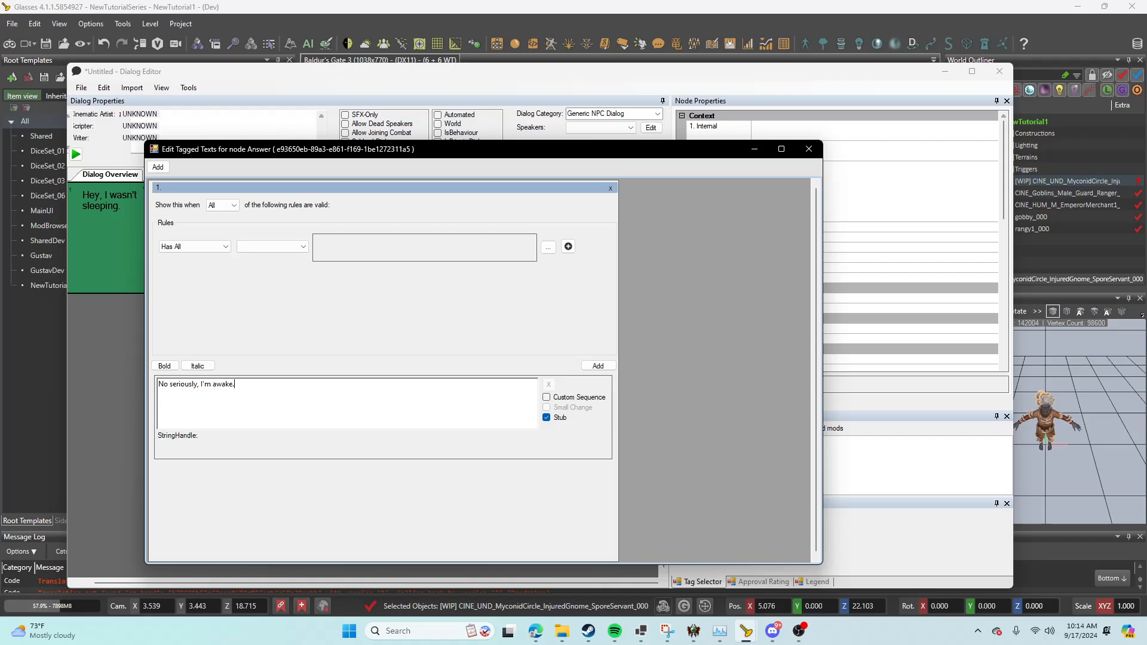
pyautogui.click(809, 149)
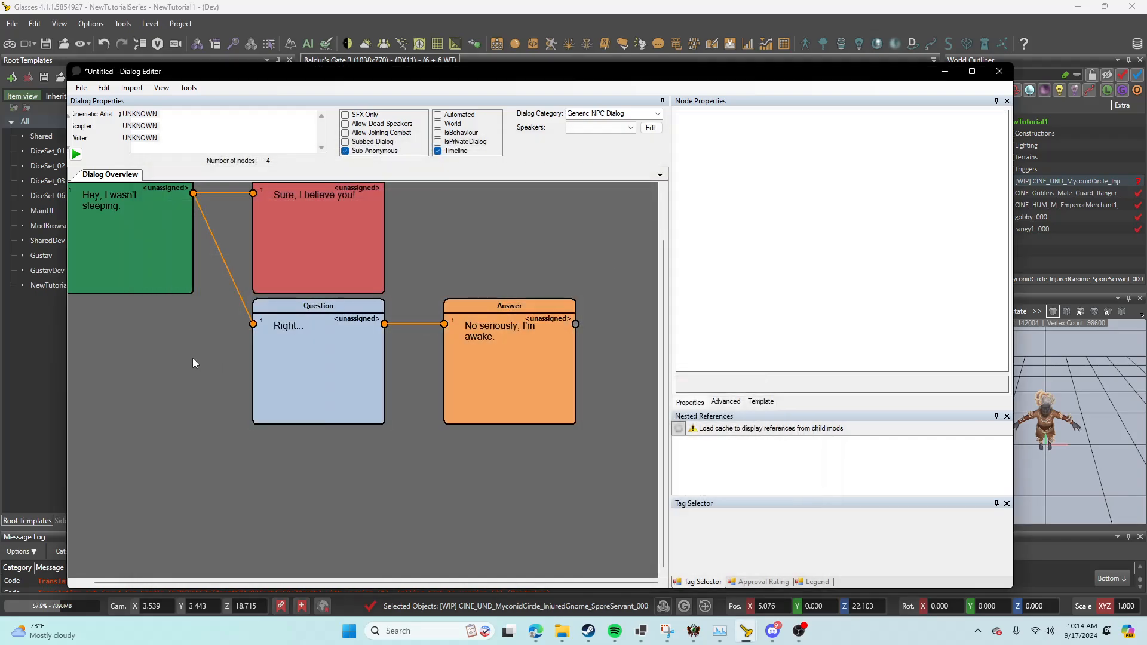
pyautogui.click(225, 284)
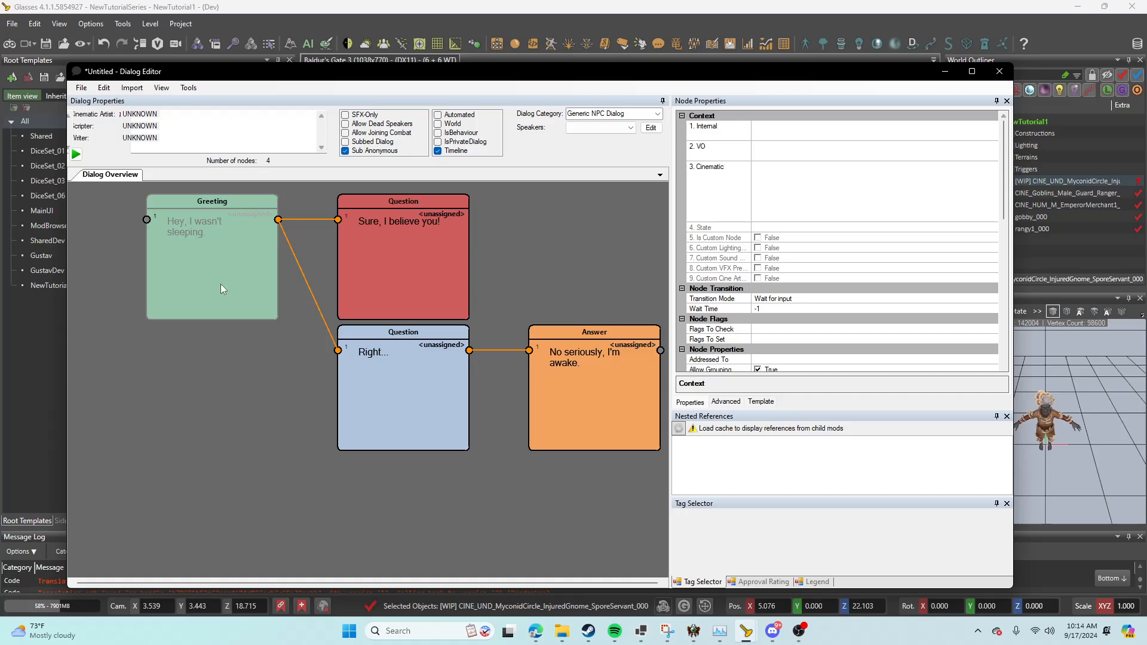
pyautogui.click(436, 253)
pyautogui.click(423, 382)
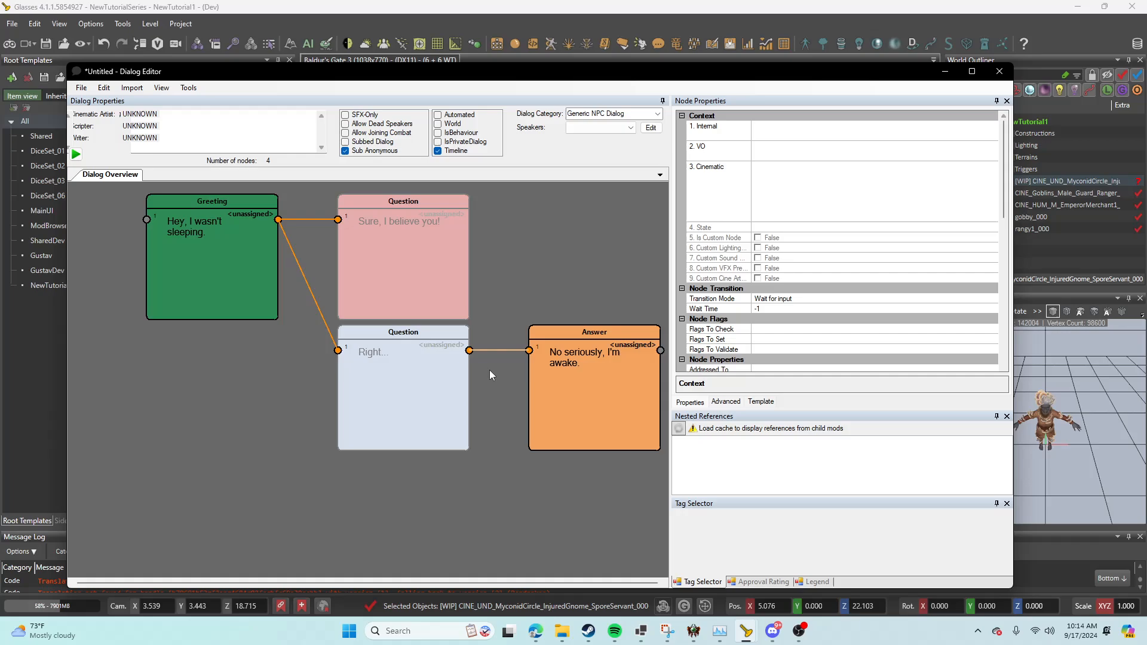
pyautogui.click(507, 391)
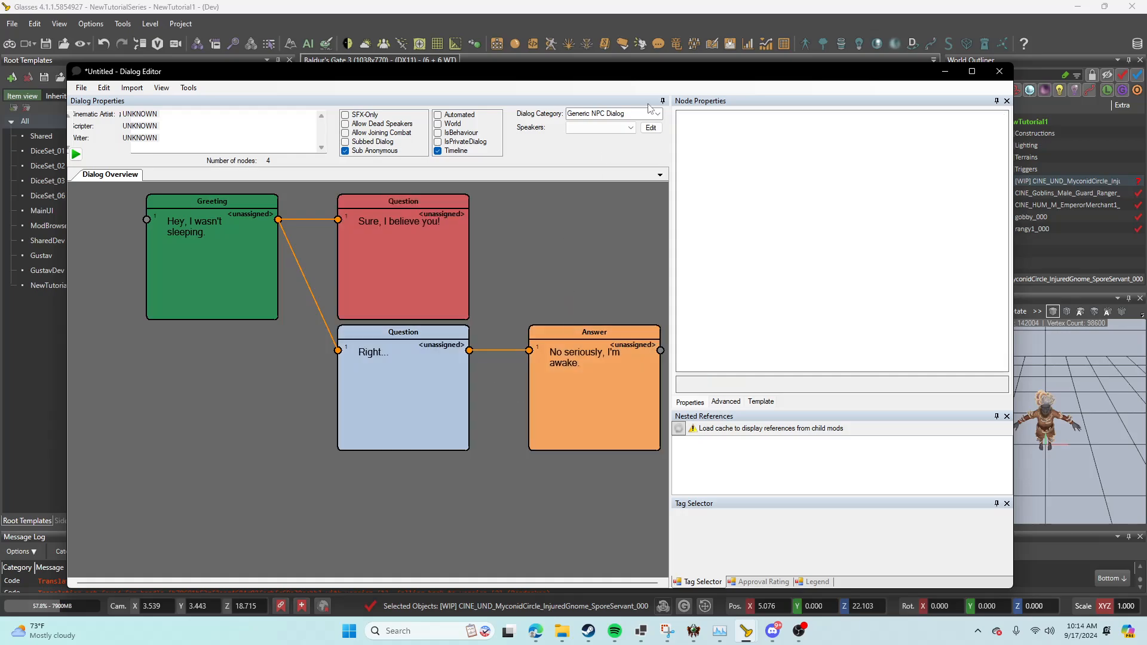
# Step: Add a first dialog speaker and assign it Thulla, the CINE_UND_MyconidCircle_InjuredGnome character, filtering the available speakers by CINE
pyautogui.click(647, 130)
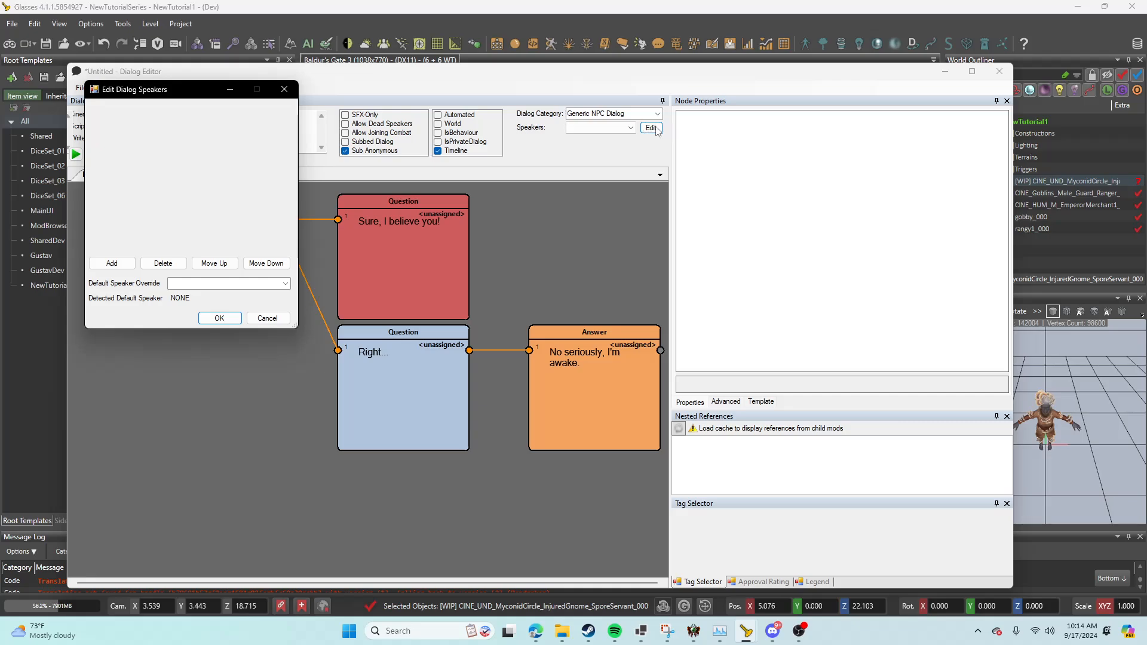
pyautogui.click(117, 265)
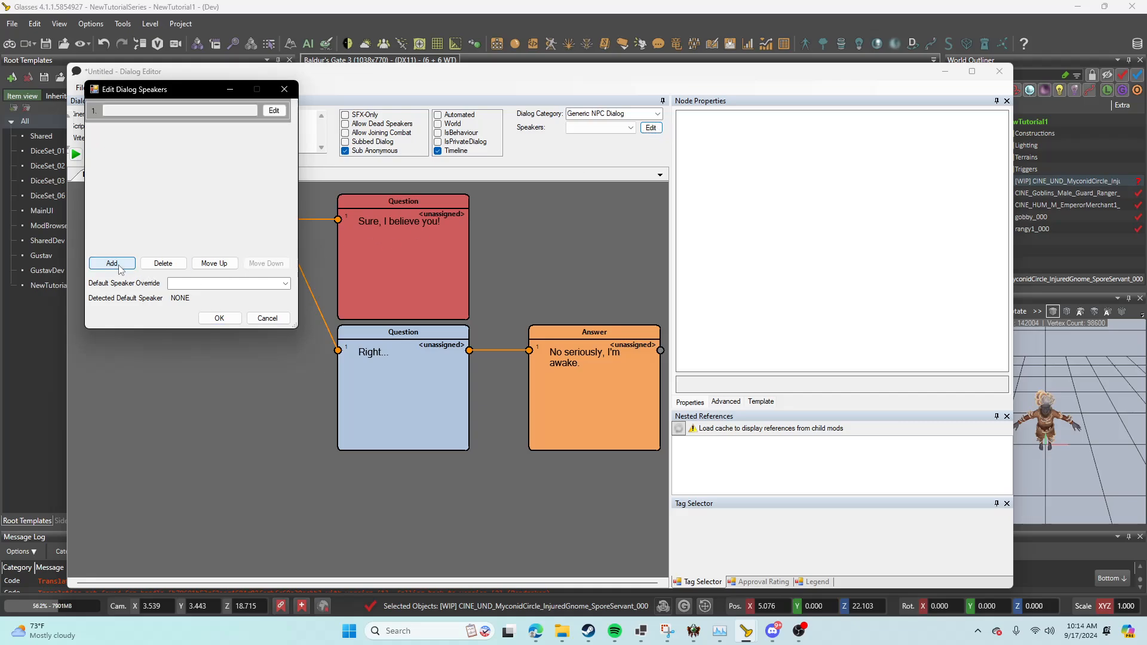
pyautogui.click(272, 111)
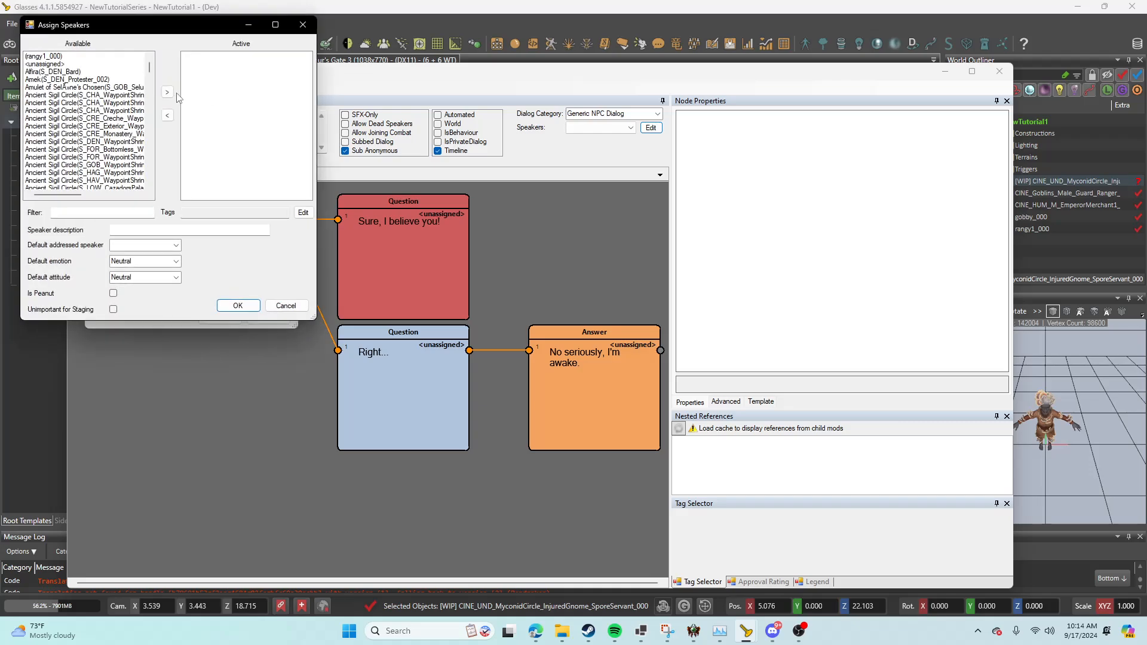
pyautogui.moveTo(124, 30); pyautogui.dragTo(350, 197)
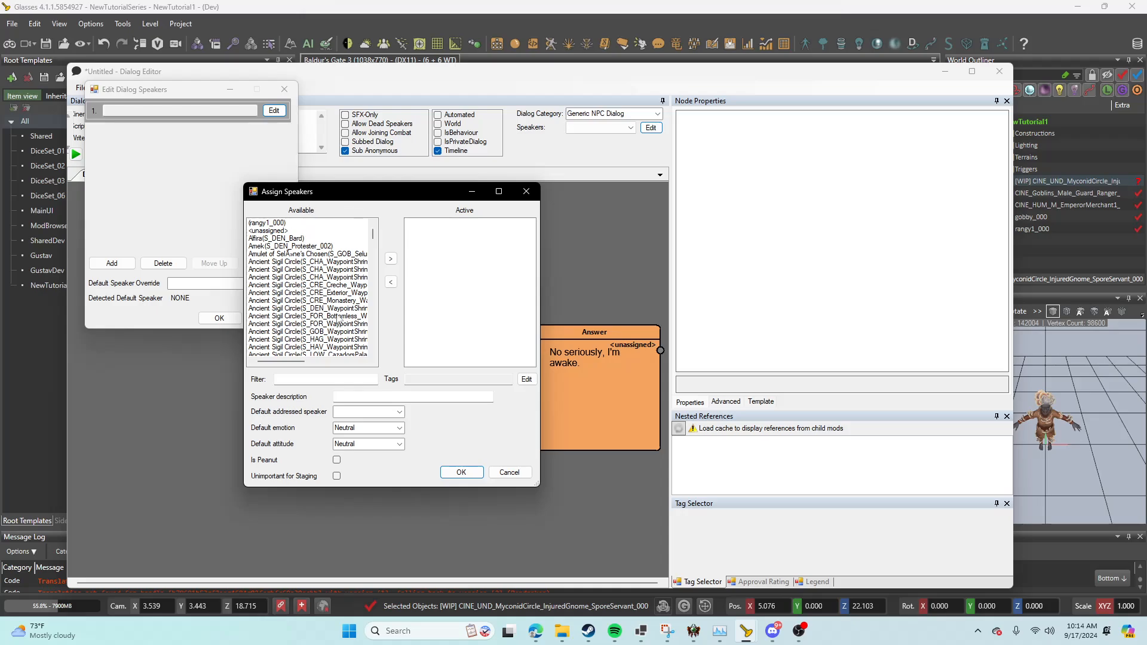
pyautogui.click(283, 378)
pyautogui.write('CINE')
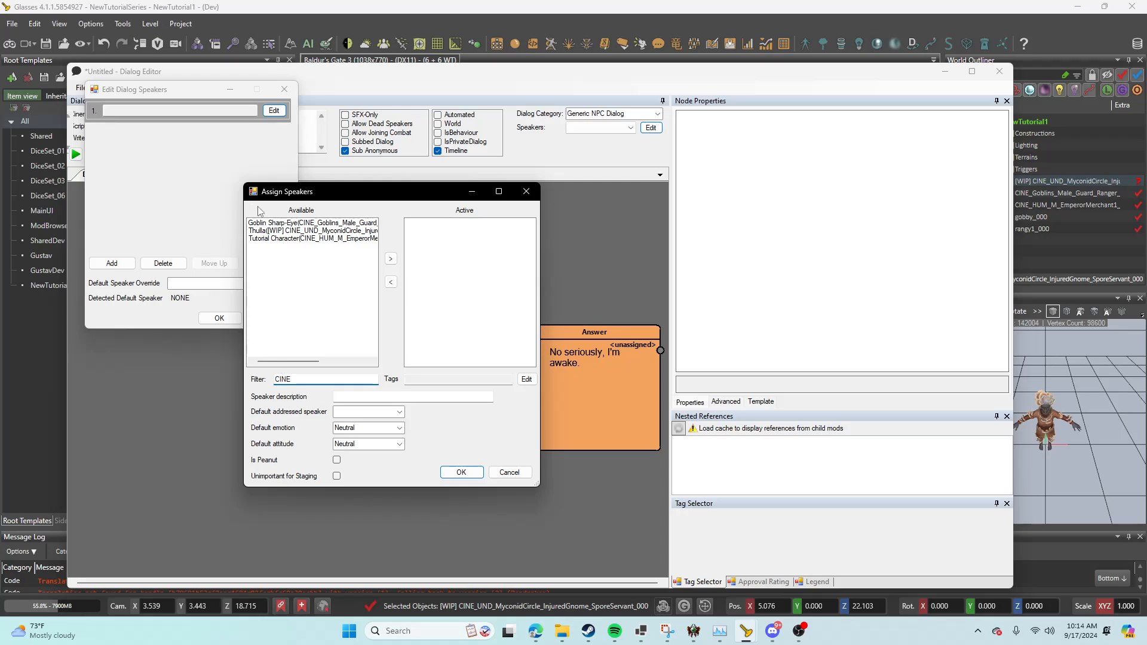
pyautogui.doubleClick(327, 231)
pyautogui.click(461, 472)
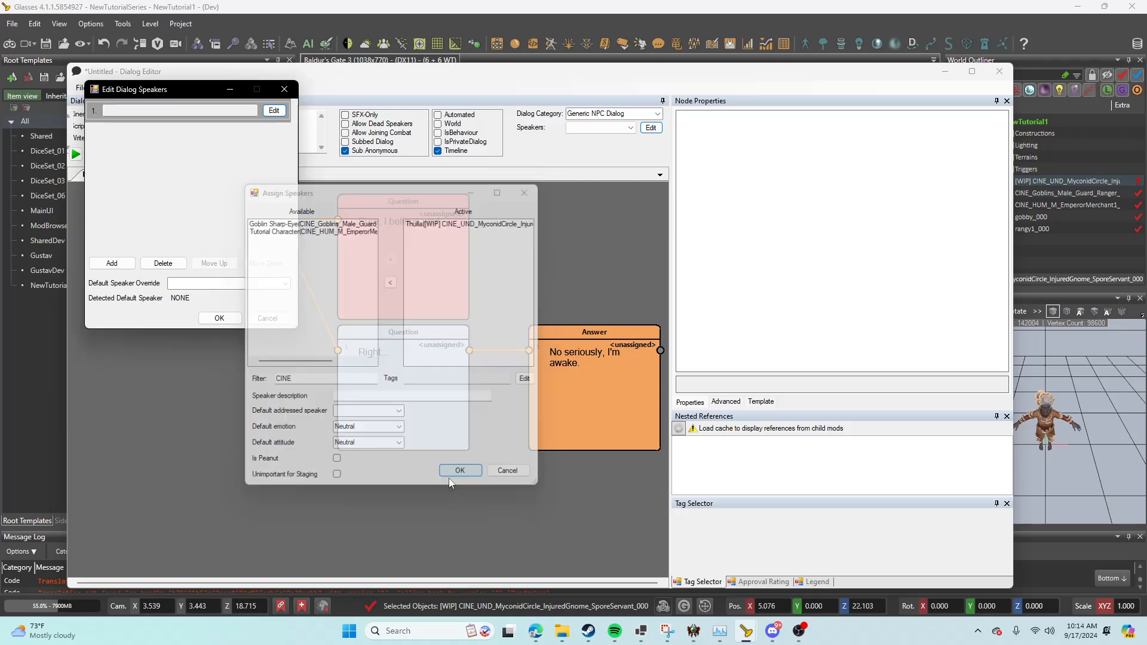
# Step: Add a second dialog speaker and assign it GROUP_Players, filtering the available speakers by GROUP_PL, and accept the speaker list
pyautogui.click(122, 264)
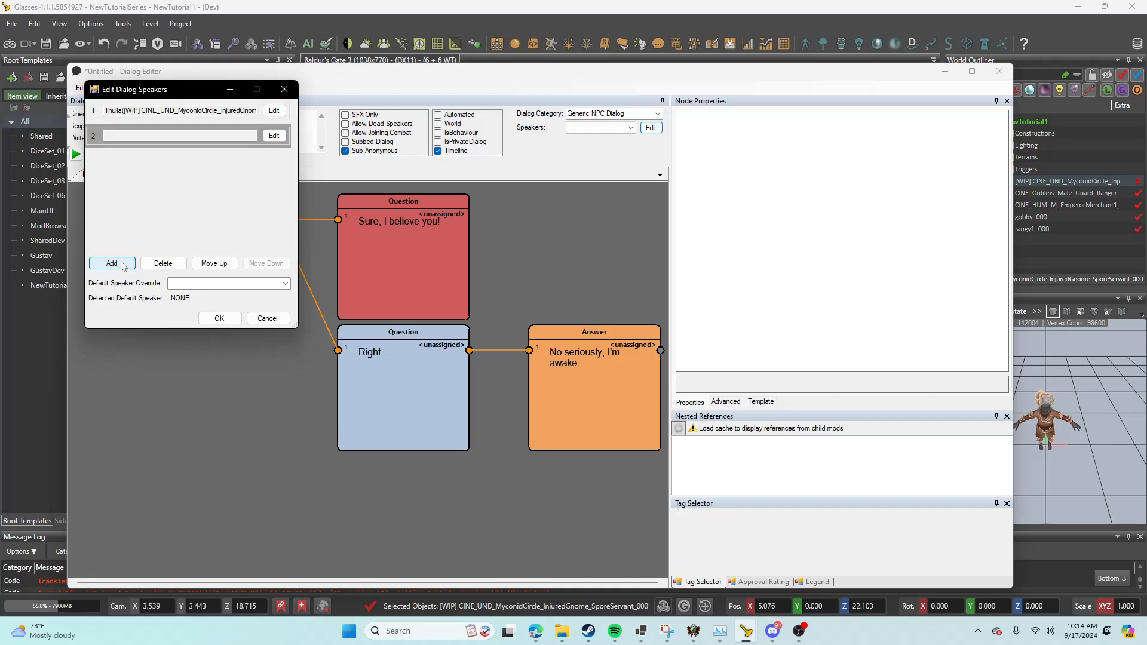
pyautogui.click(274, 135)
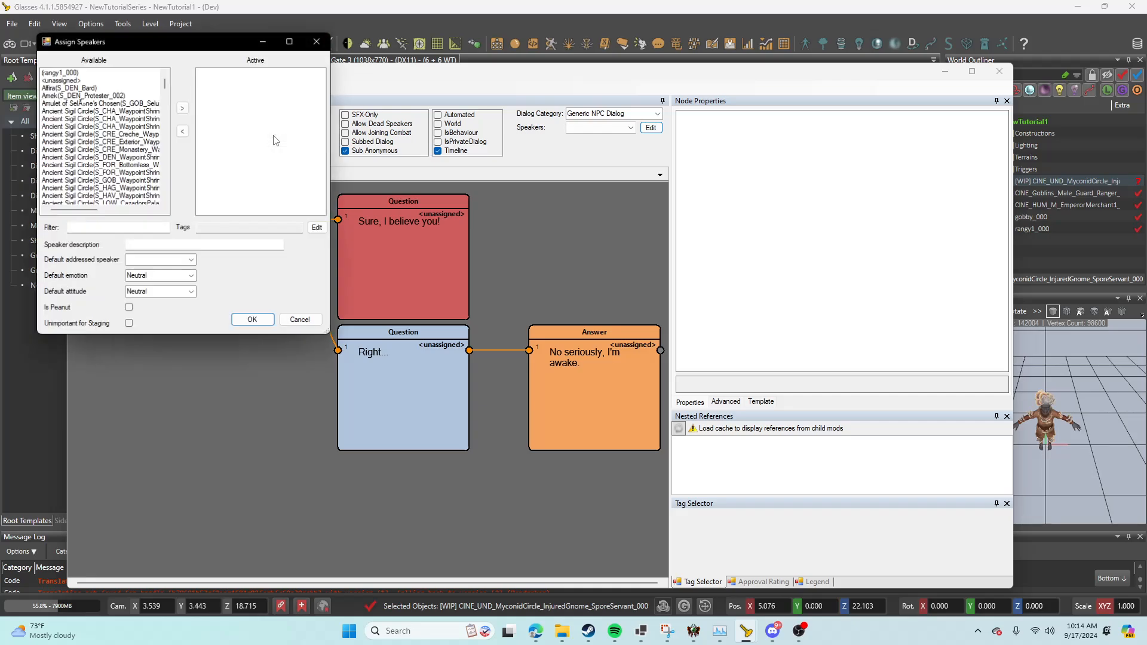
pyautogui.click(83, 228)
pyautogui.write('GROUP')
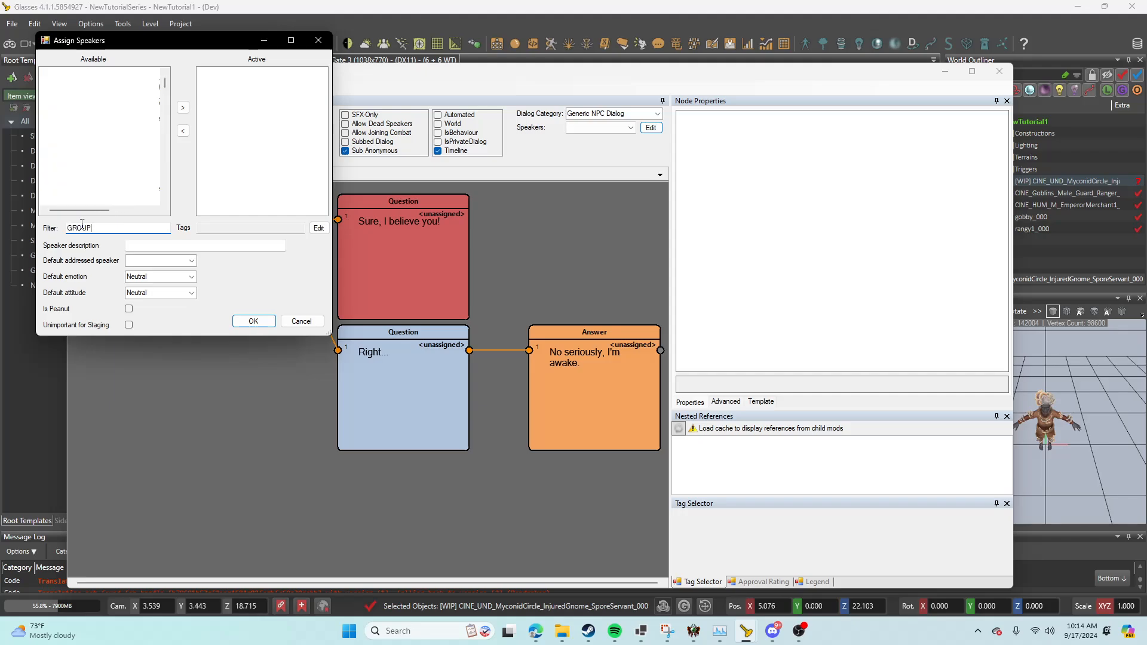
pyautogui.write('_PL')
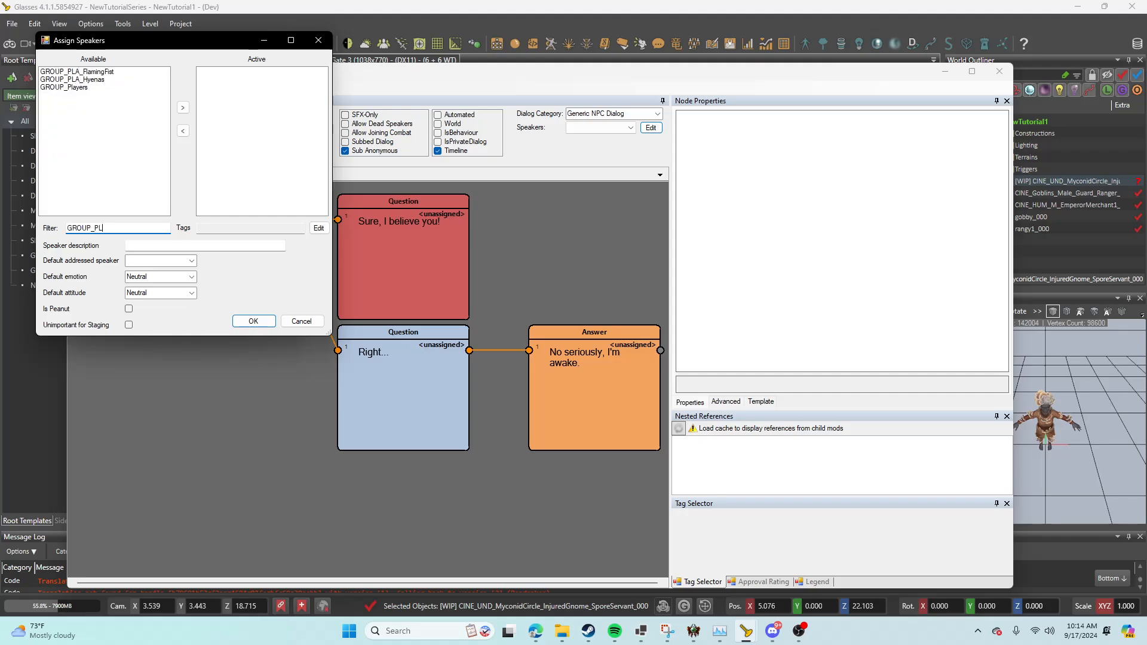
pyautogui.doubleClick(84, 88)
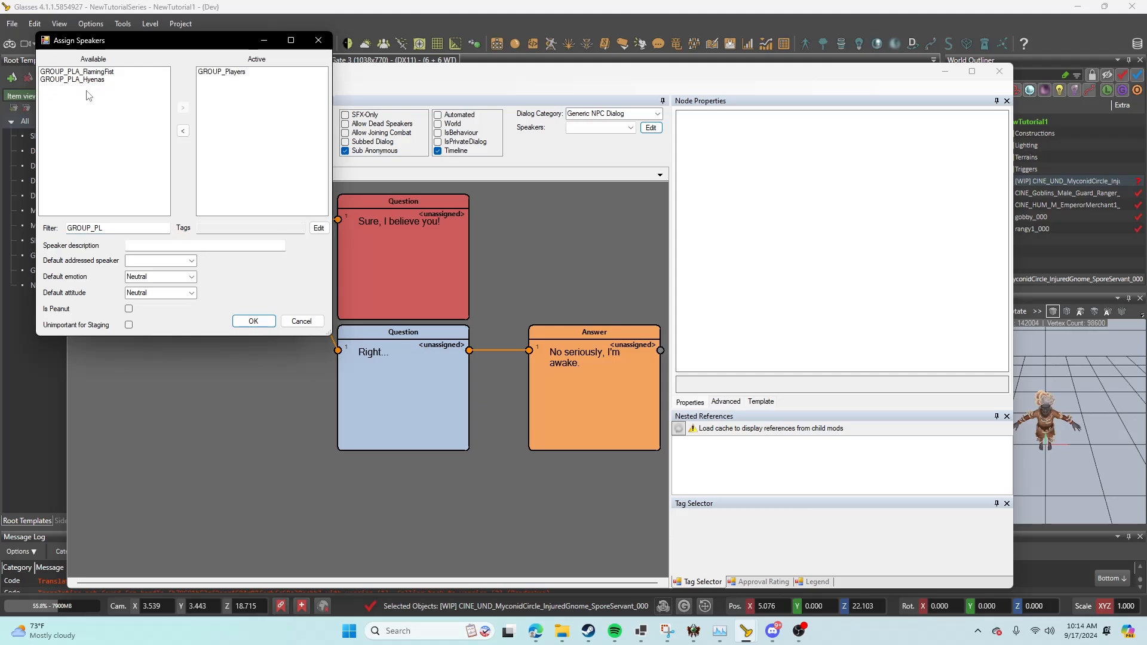
pyautogui.click(251, 322)
pyautogui.click(210, 321)
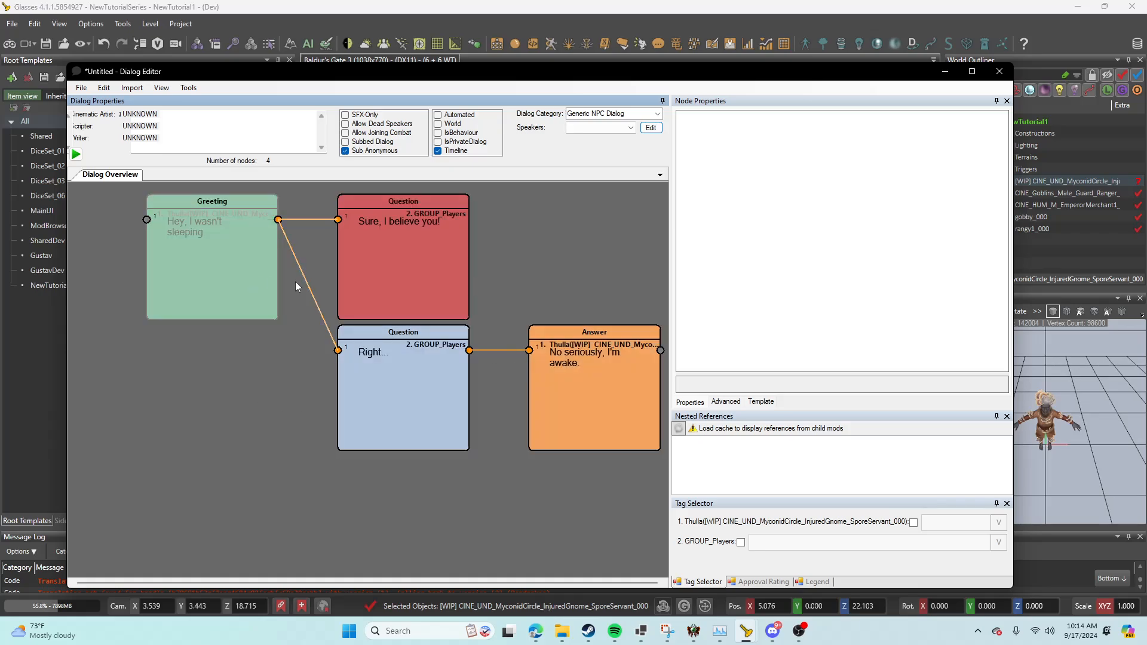
# Step: Save the dialog in the Dialogs folder under the file name TutorialVideo
pyautogui.click(81, 89)
pyautogui.moveTo(101, 141)
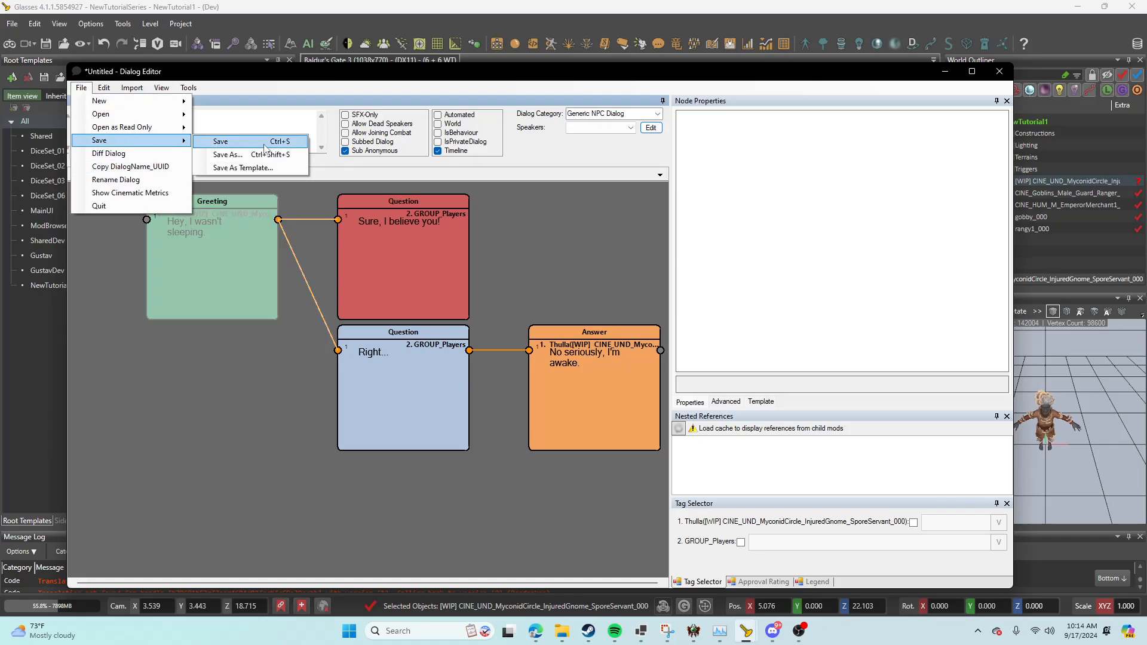
pyautogui.click(265, 145)
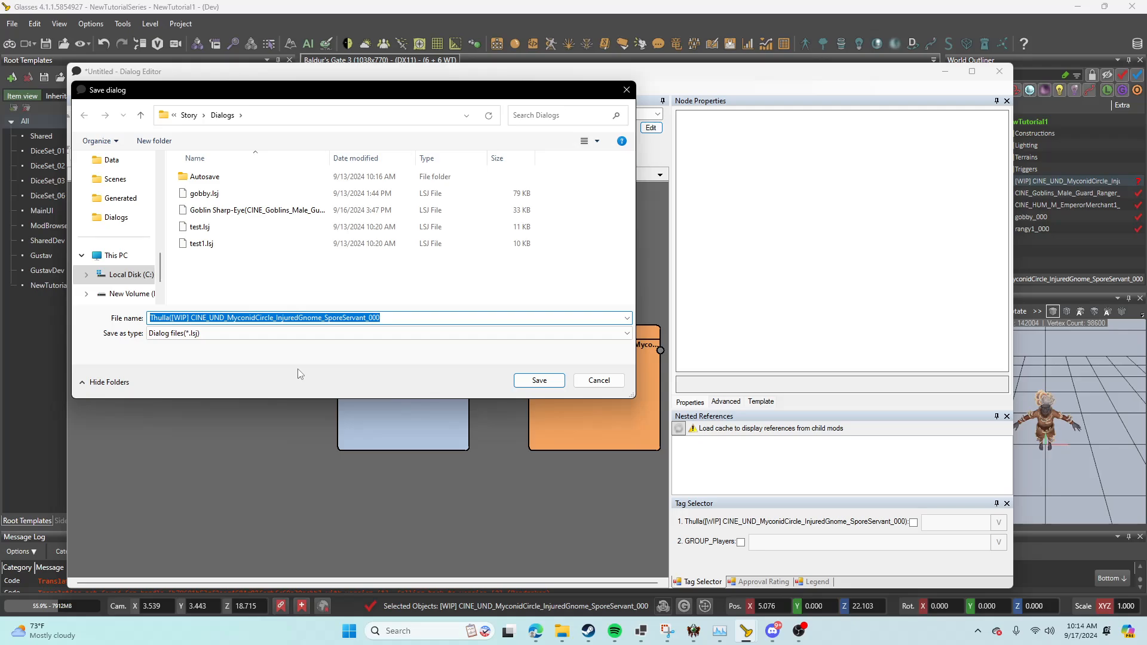
pyautogui.write('TutorialVideo')
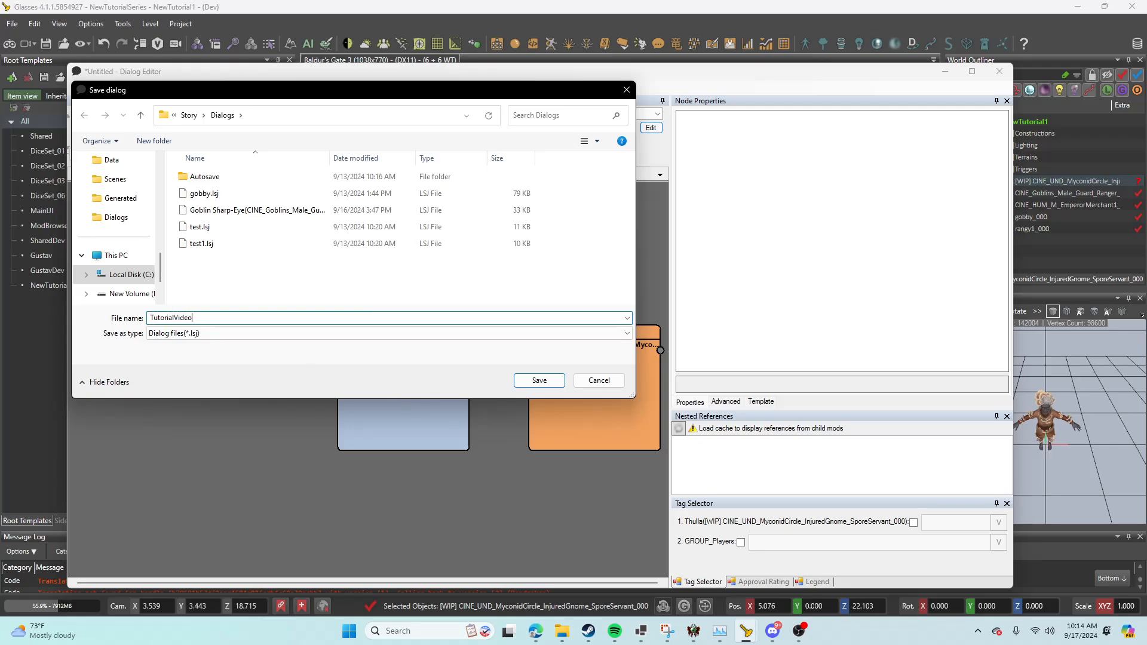
pyautogui.press('Return')
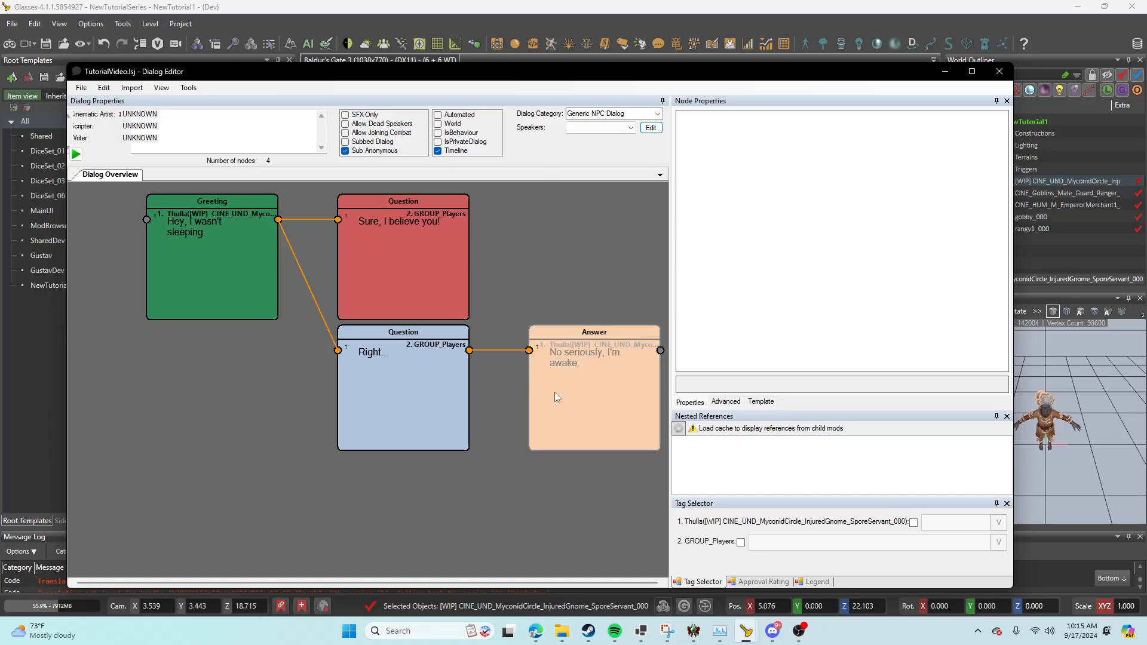
# Step: Mark the "No seriously, I'm awake." answer as an End Node and save the dialog
pyautogui.click(518, 393)
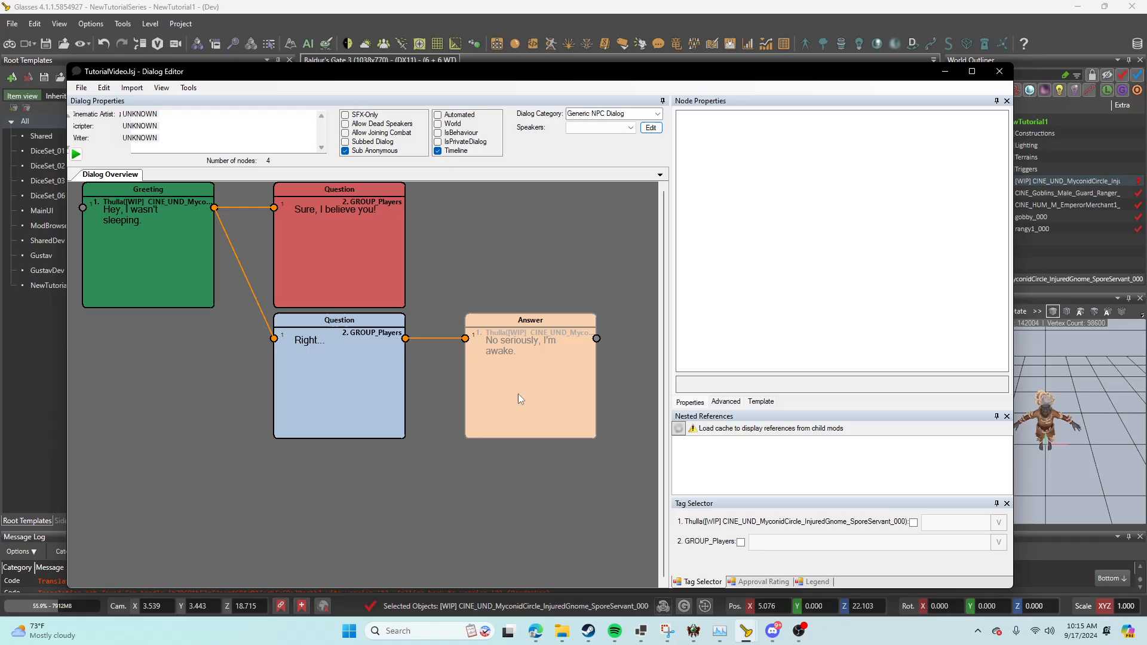
pyautogui.scroll(-5, 837, 233)
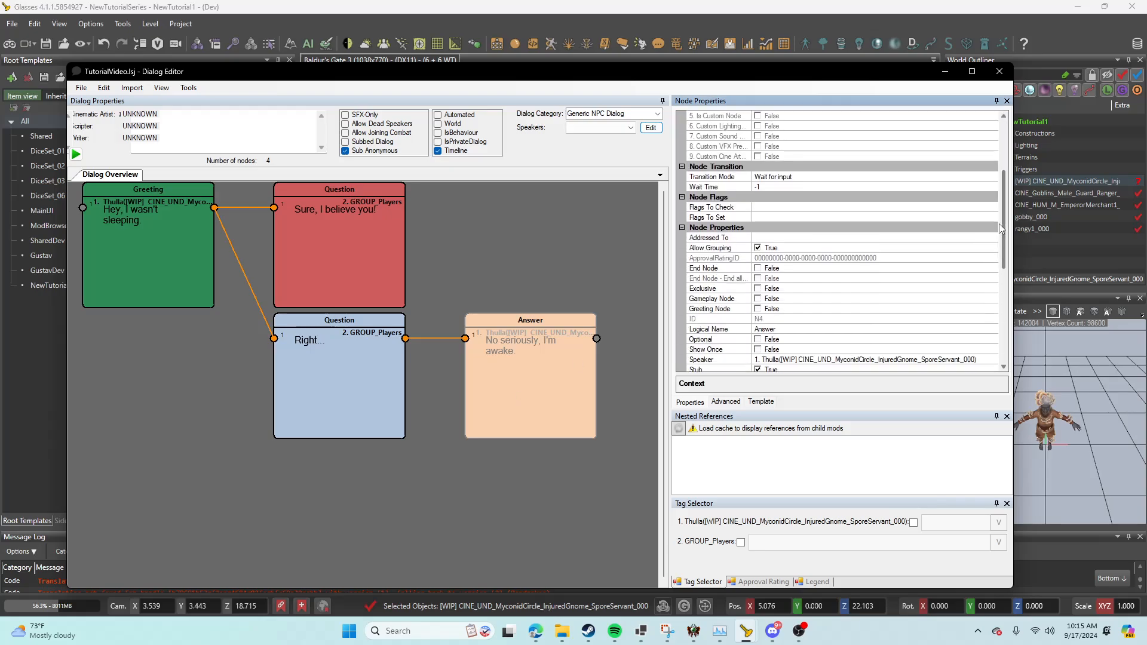
pyautogui.click(757, 227)
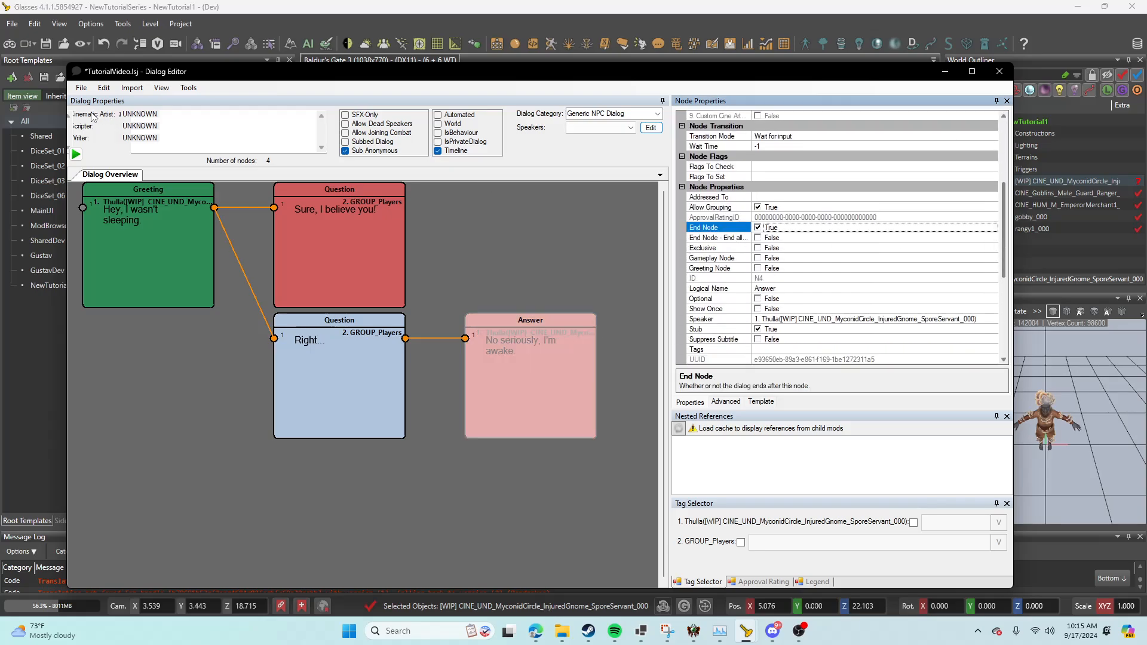
pyautogui.click(81, 87)
pyautogui.moveTo(114, 144)
pyautogui.click(216, 142)
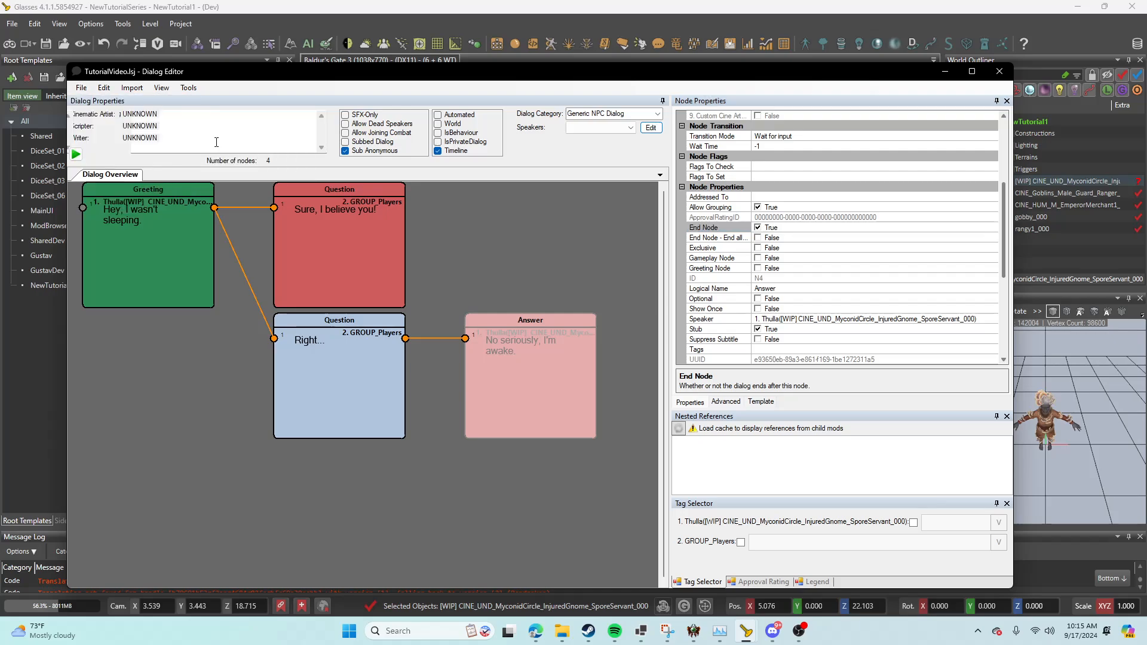
# Step: Turn off End Node on the "No seriously, I'm awake." answer so that further nodes can follow it
pyautogui.click(244, 408)
pyautogui.moveTo(236, 416); pyautogui.dragTo(273, 435, button='middle')
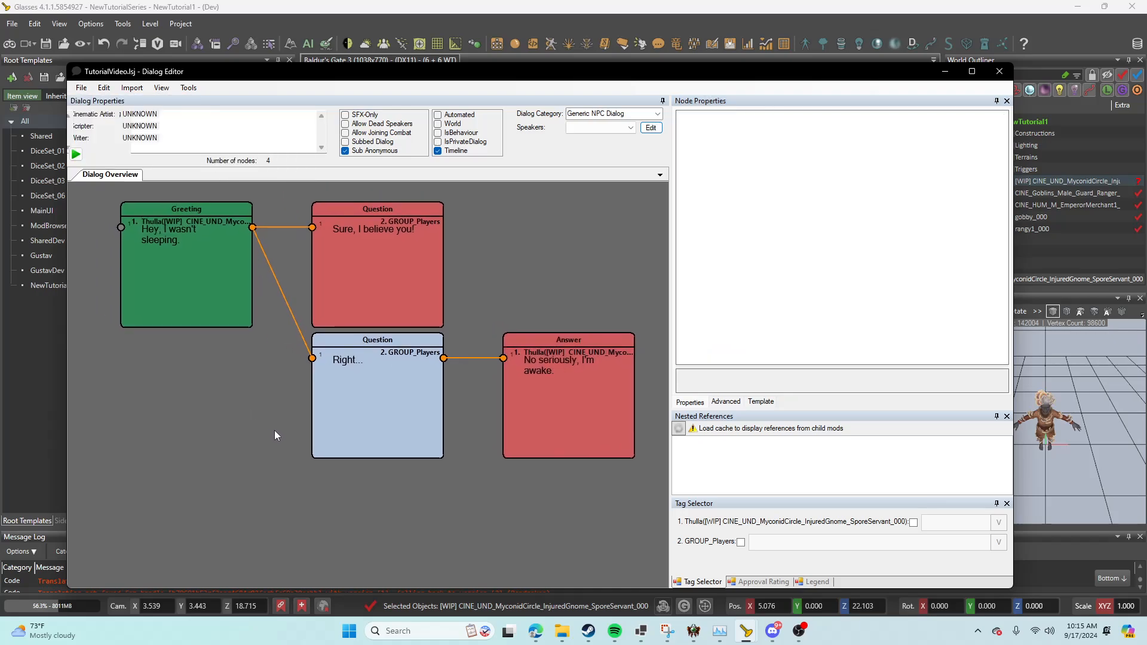
pyautogui.scroll(-2, 275, 432)
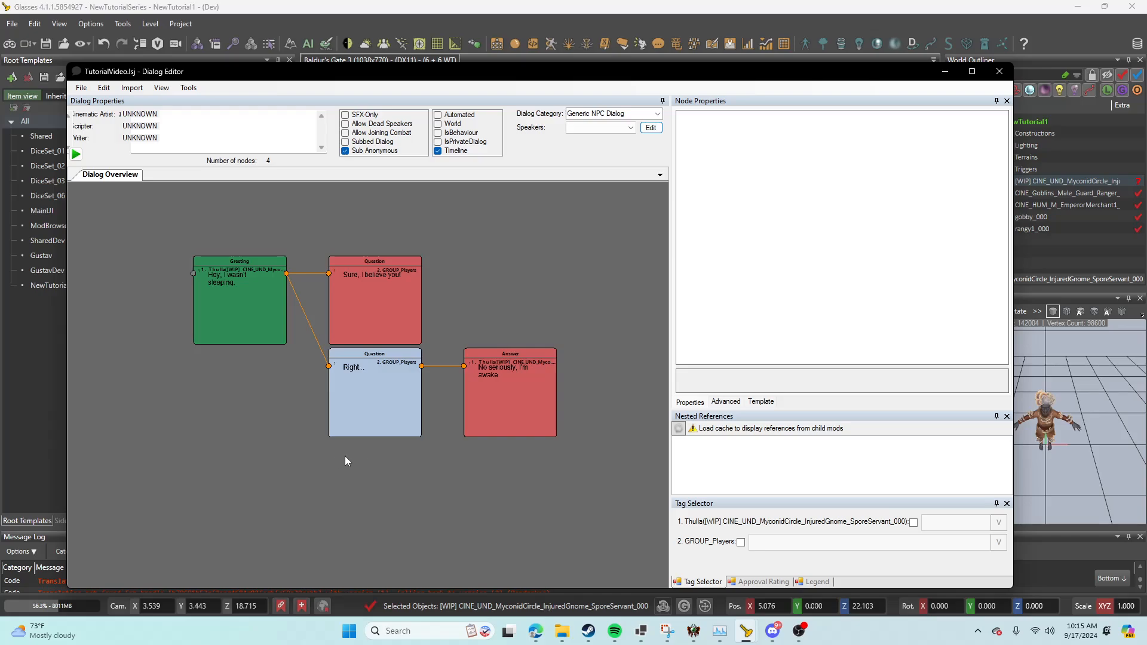
pyautogui.click(529, 424)
pyautogui.moveTo(561, 442); pyautogui.dragTo(372, 403, button='middle')
pyautogui.rightClick(347, 386)
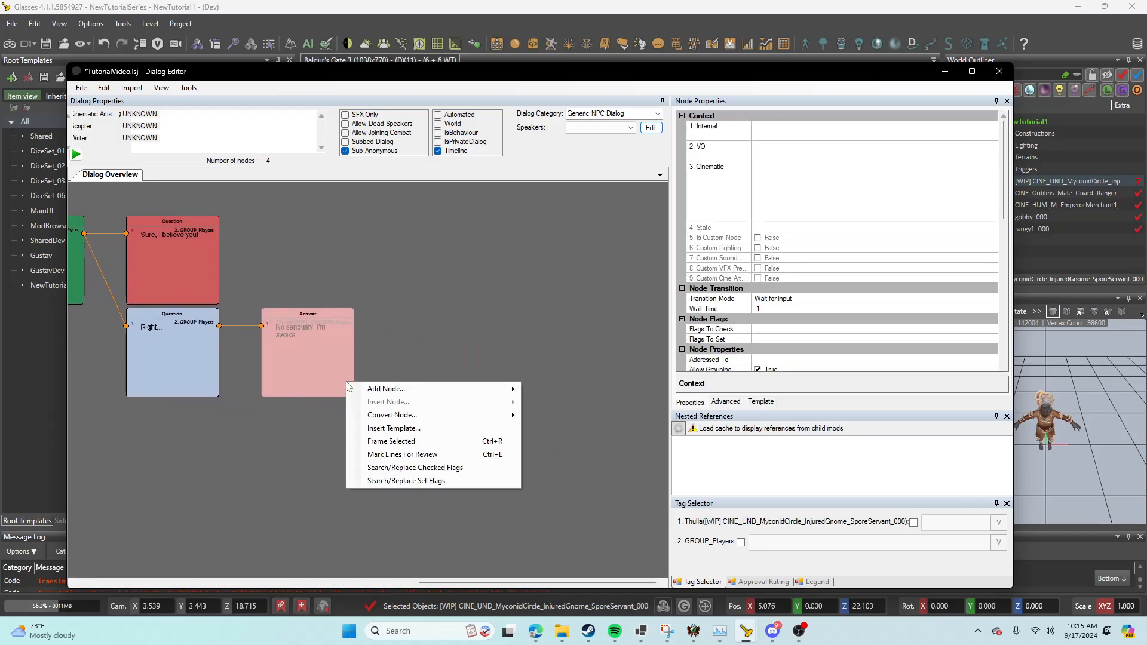
pyautogui.moveTo(373, 394)
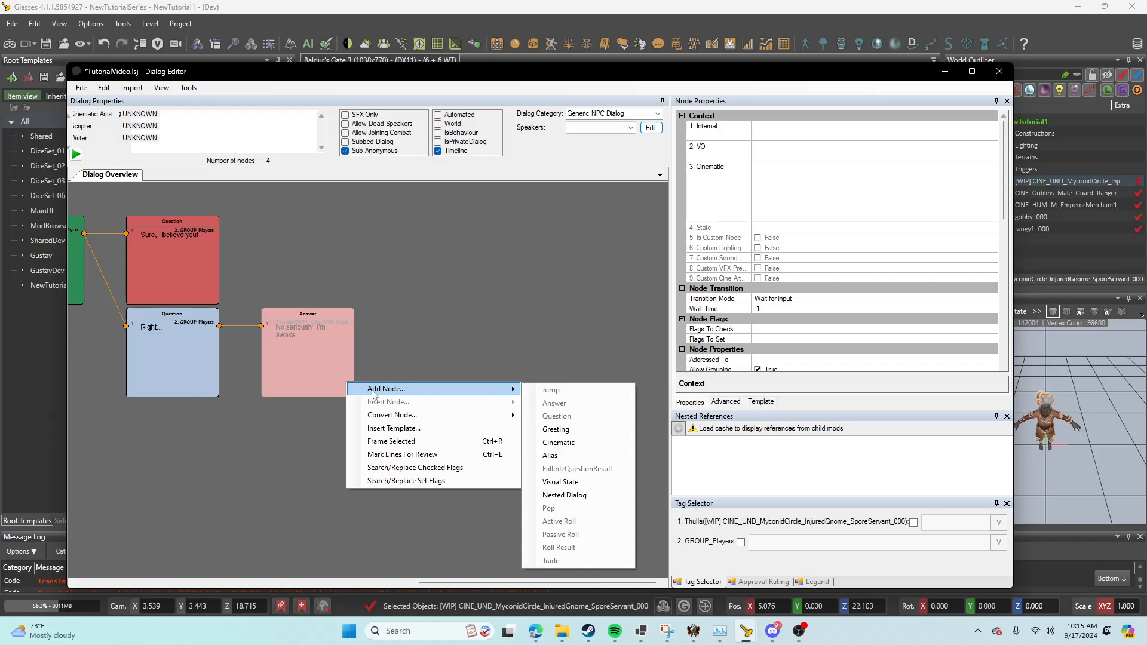
pyautogui.click(231, 355)
pyautogui.click(278, 331)
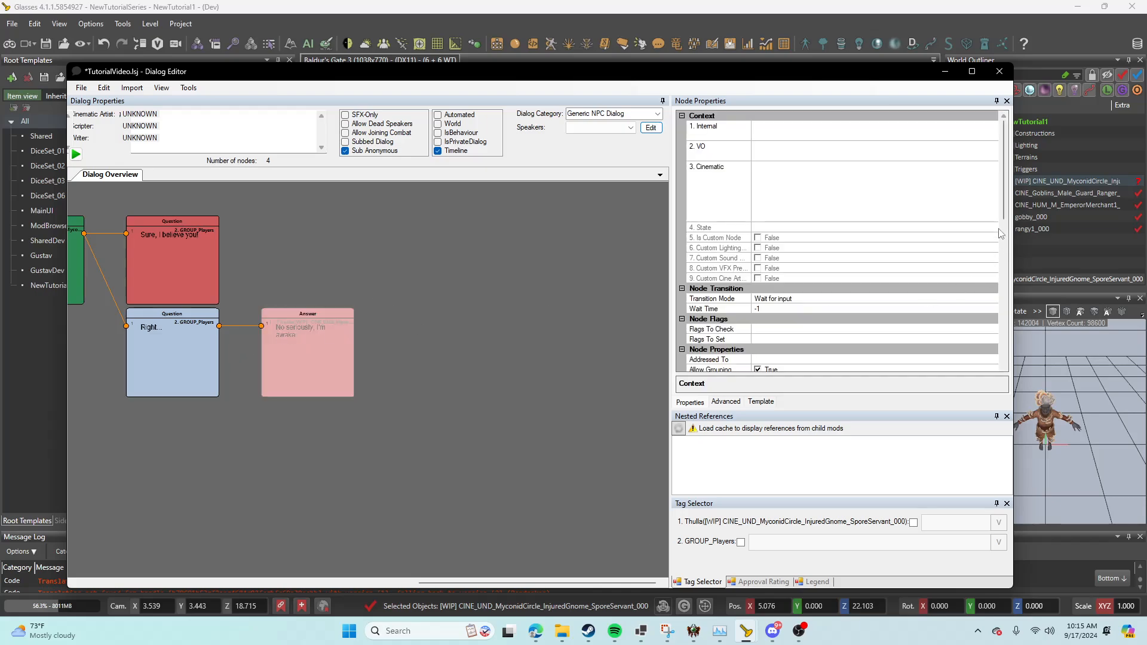
pyautogui.scroll(-5, 1008, 218)
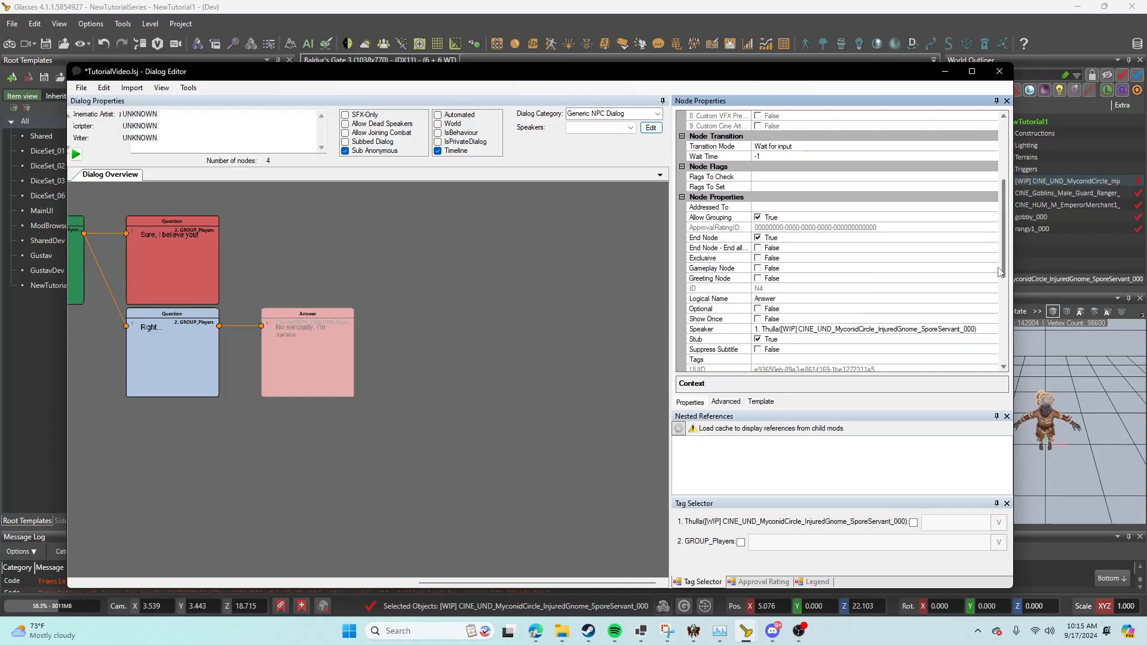
pyautogui.click(763, 238)
# Step: Add an Active Roll node after the "No seriously, I'm awake." answer
pyautogui.rightClick(328, 330)
pyautogui.moveTo(400, 341)
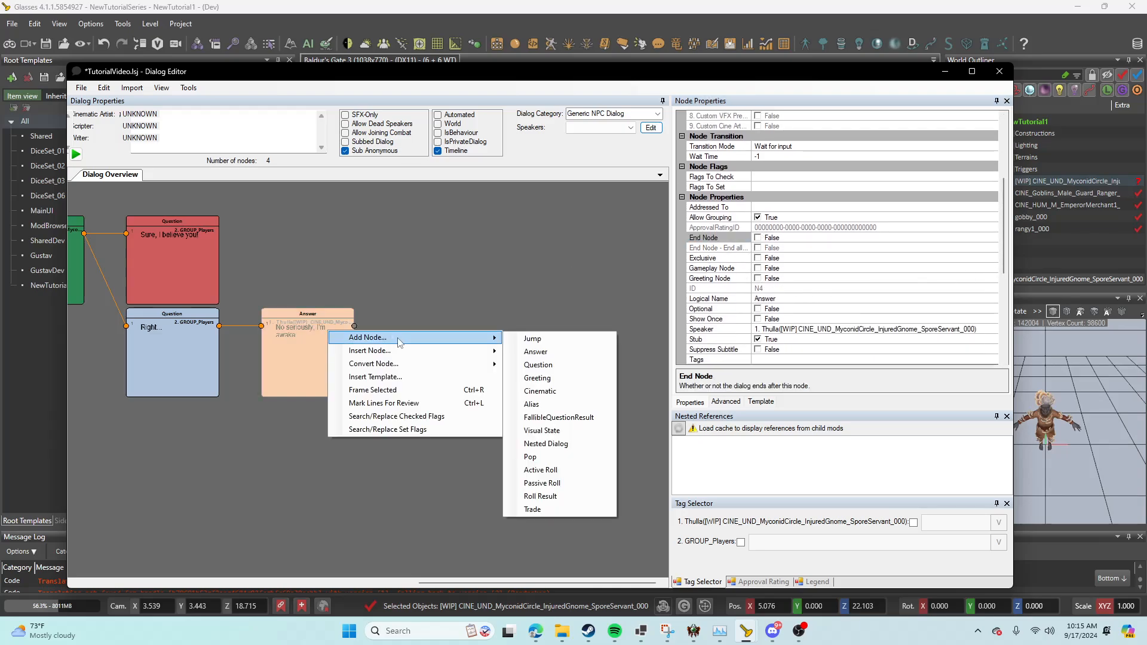
pyautogui.click(601, 471)
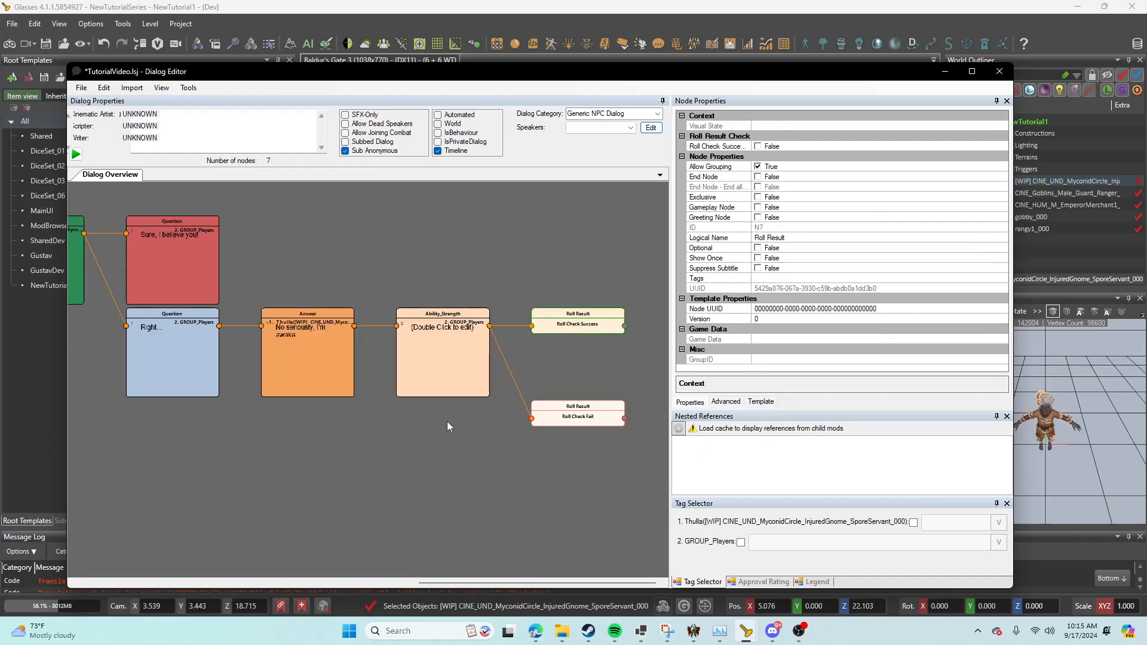
# Step: Set the Ability_Strength roll node's difficulty class to Act1_Easy
pyautogui.click(452, 377)
pyautogui.moveTo(1007, 175); pyautogui.dragTo(1009, 286)
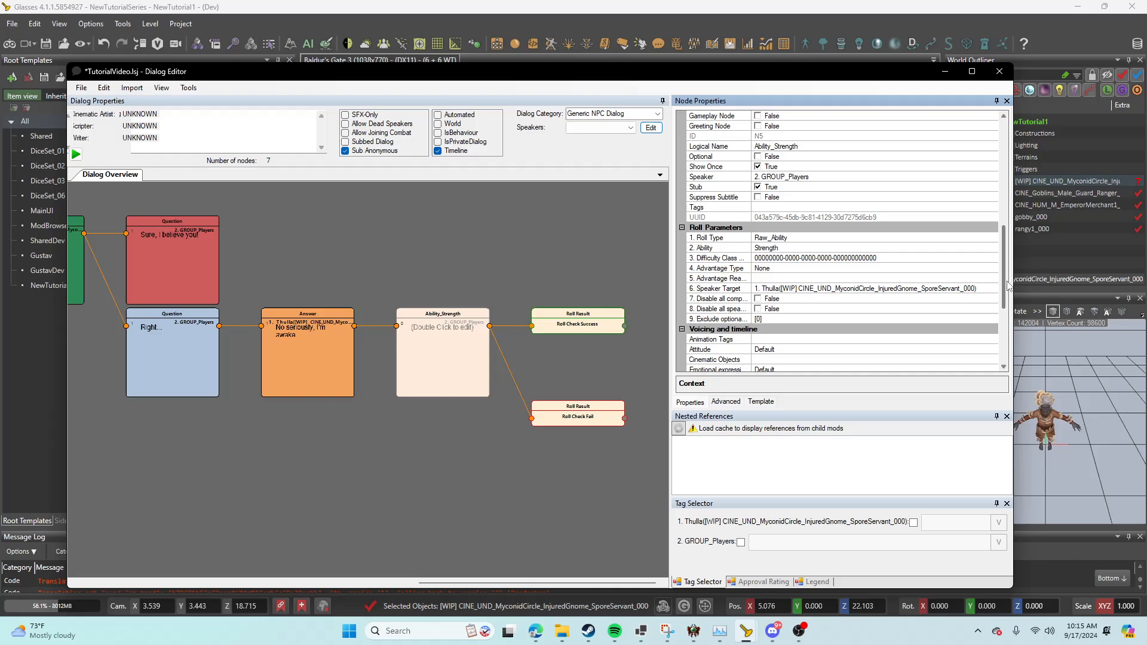
pyautogui.click(762, 257)
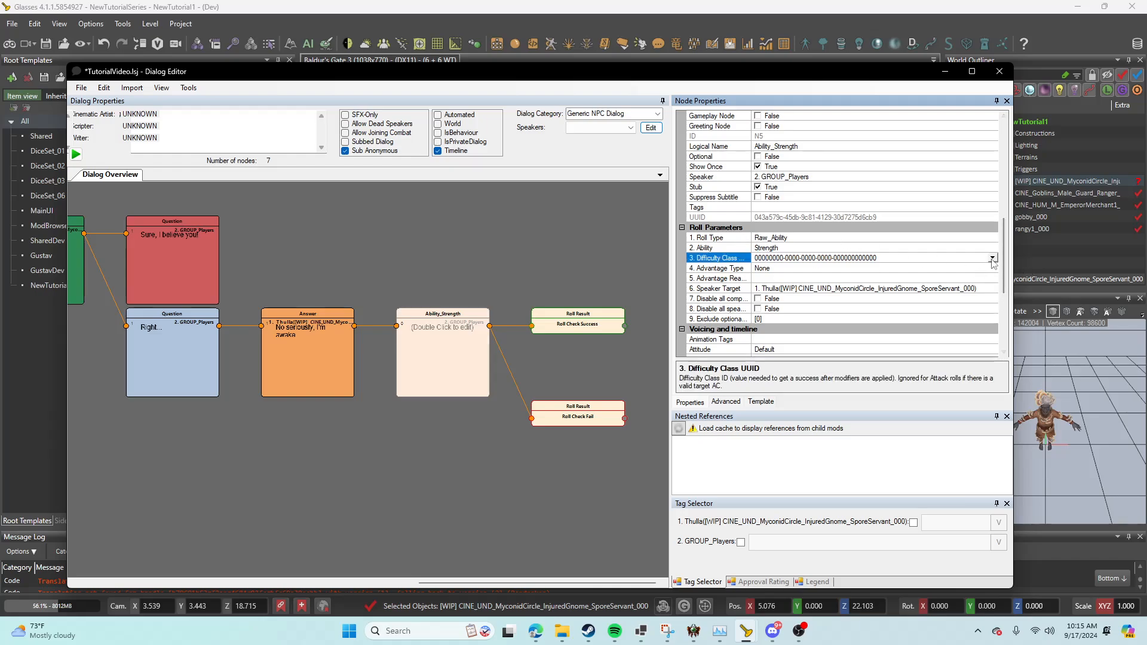
pyautogui.click(992, 258)
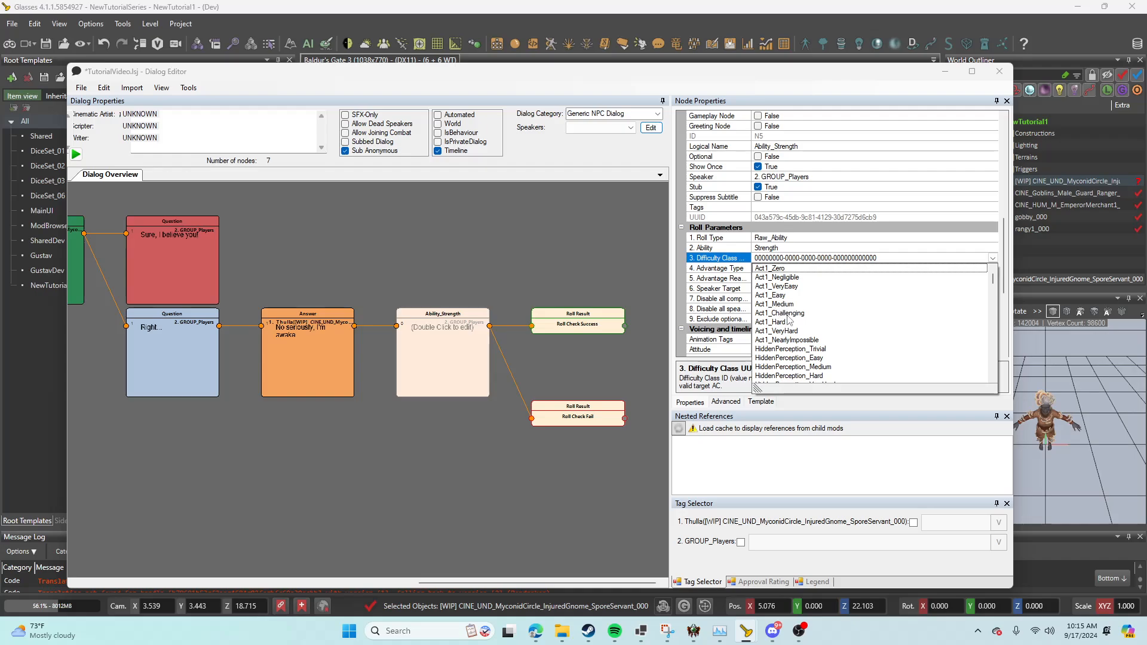
pyautogui.click(777, 295)
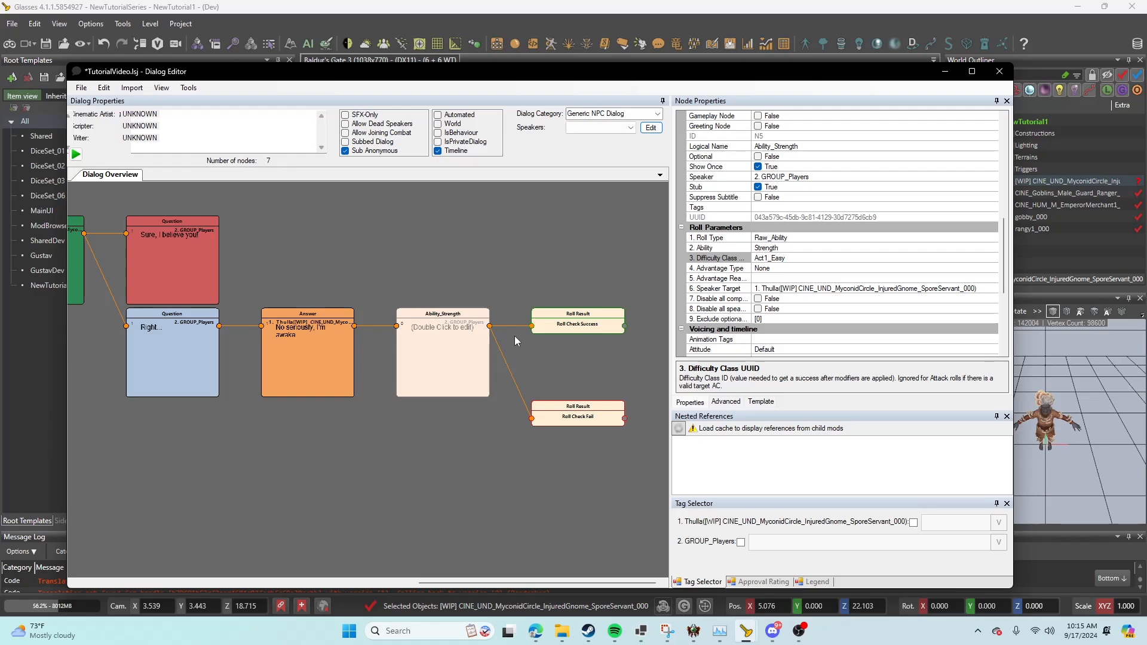
# Step: Delete the Ability_Strength roll node together with its success and fail Roll Result nodes
pyautogui.press('Delete')
pyautogui.press('Delete')
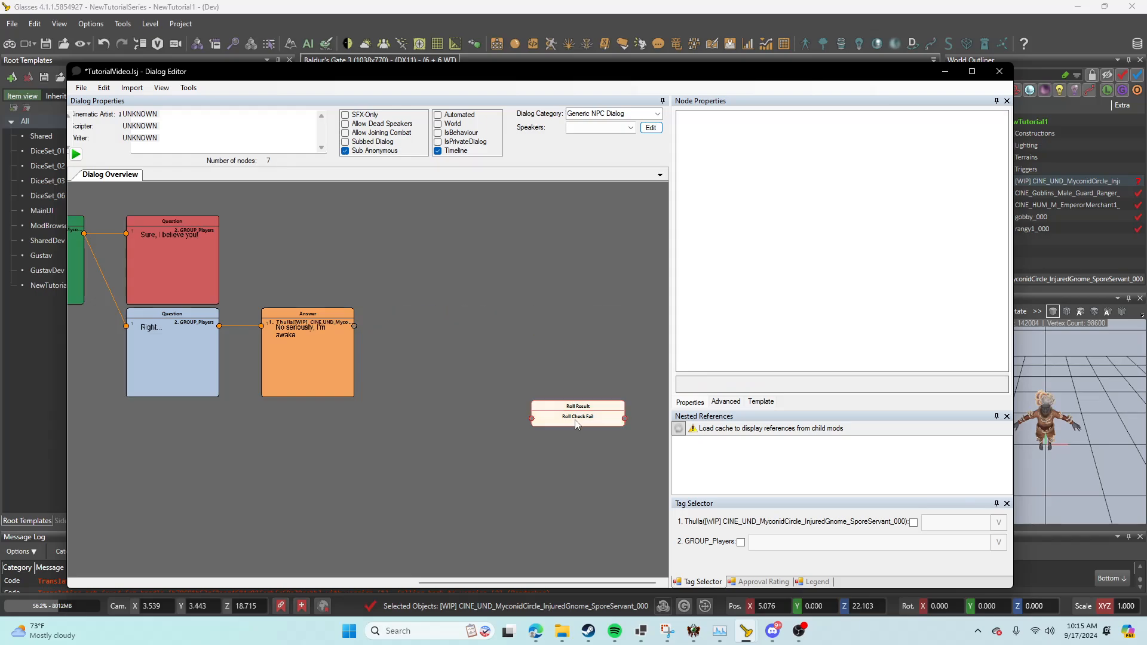
pyautogui.click(575, 419)
pyautogui.press('Delete')
# Step: Turn End Node back on for the "No seriously, I'm awake." answer
pyautogui.click(353, 353)
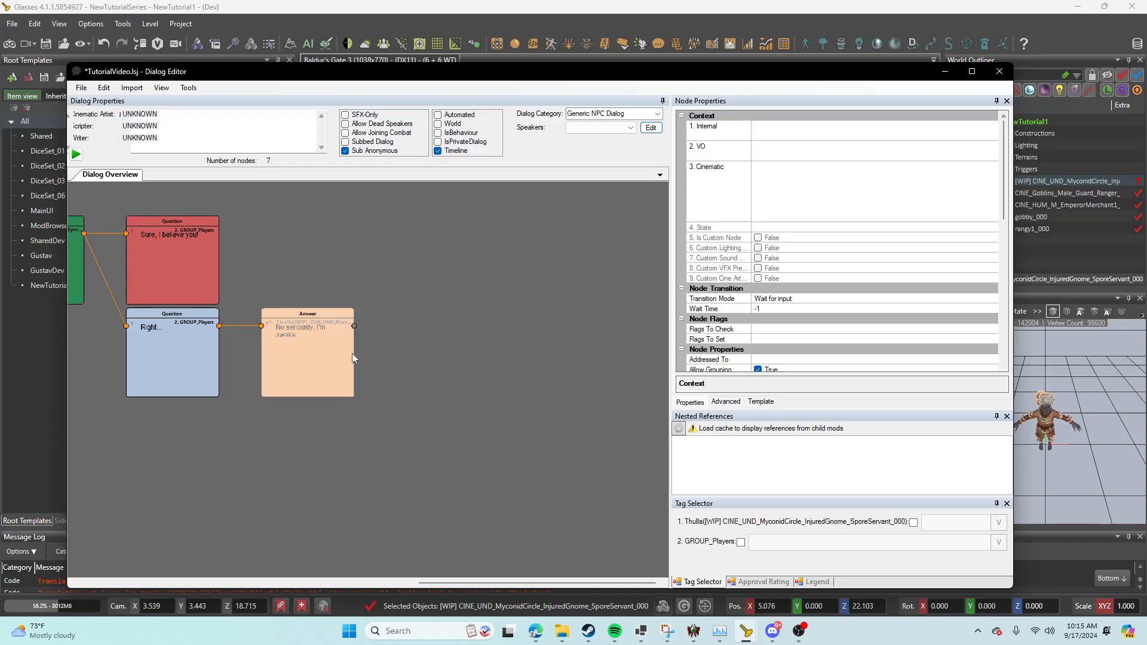
pyautogui.scroll(-5, 995, 309)
pyautogui.scroll(-1, 994, 309)
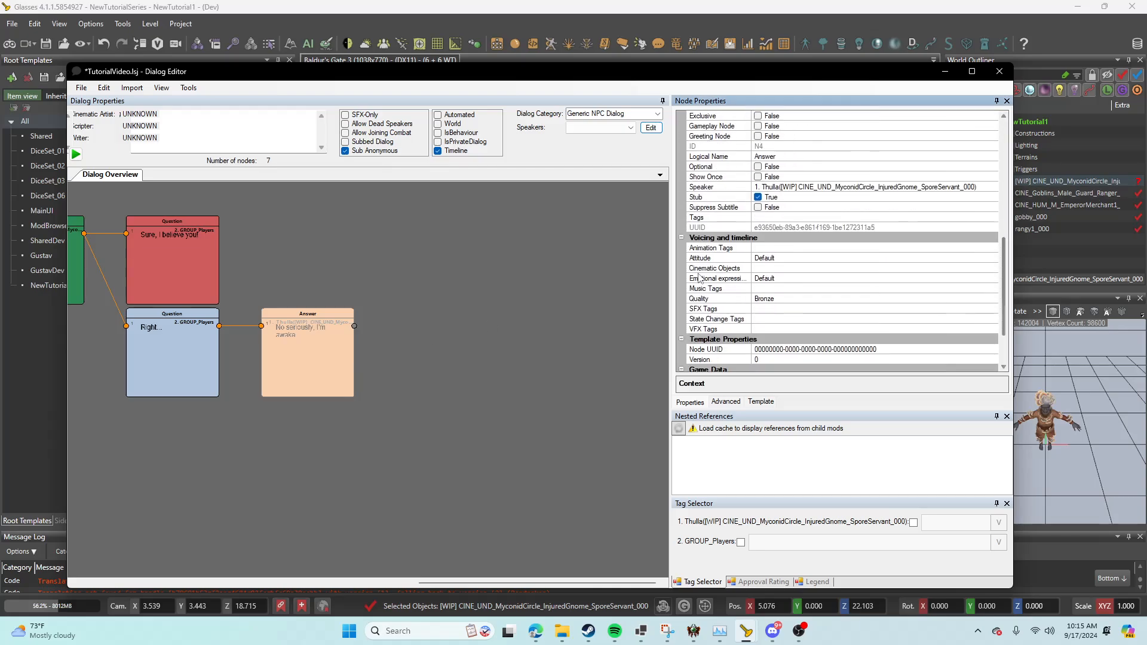
pyautogui.scroll(3, 798, 176)
pyautogui.click(758, 127)
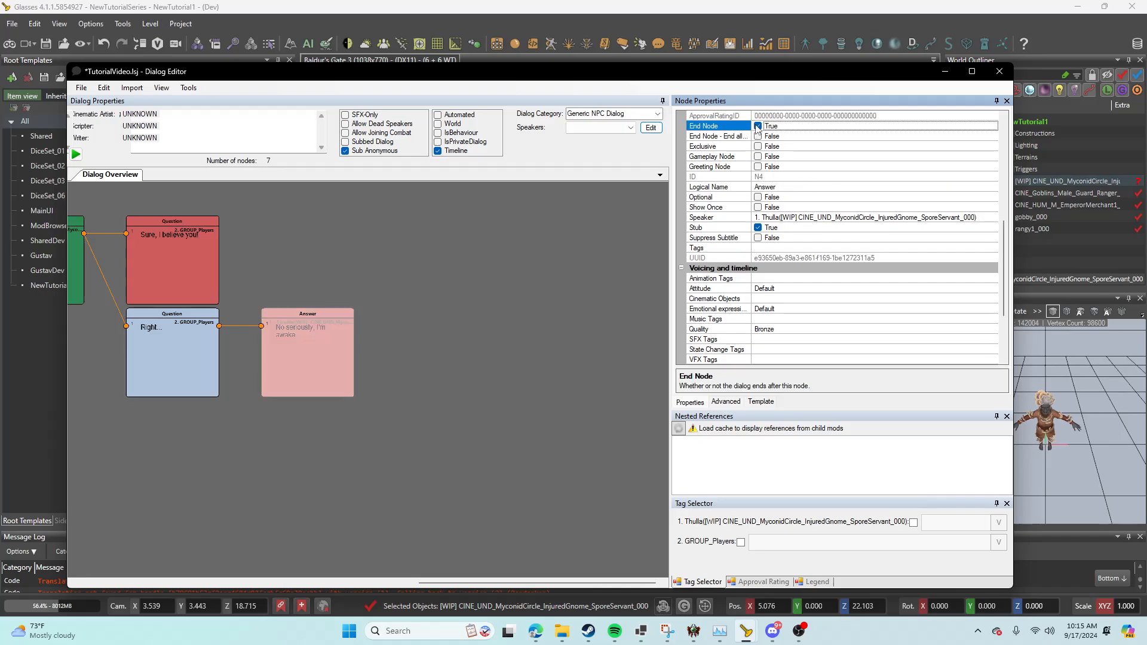
# Step: Save the TutorialVideo dialog and close the Dialog Editor to return to the level
pyautogui.click(271, 436)
pyautogui.moveTo(225, 455); pyautogui.dragTo(426, 459, button='middle')
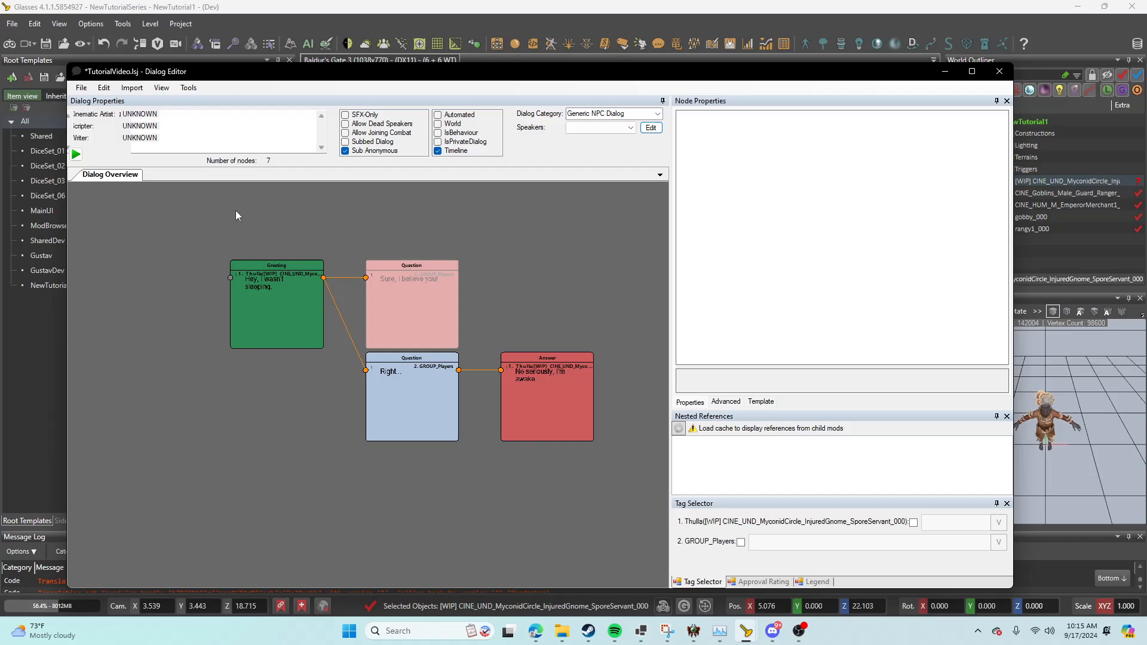
pyautogui.click(82, 87)
pyautogui.moveTo(101, 140)
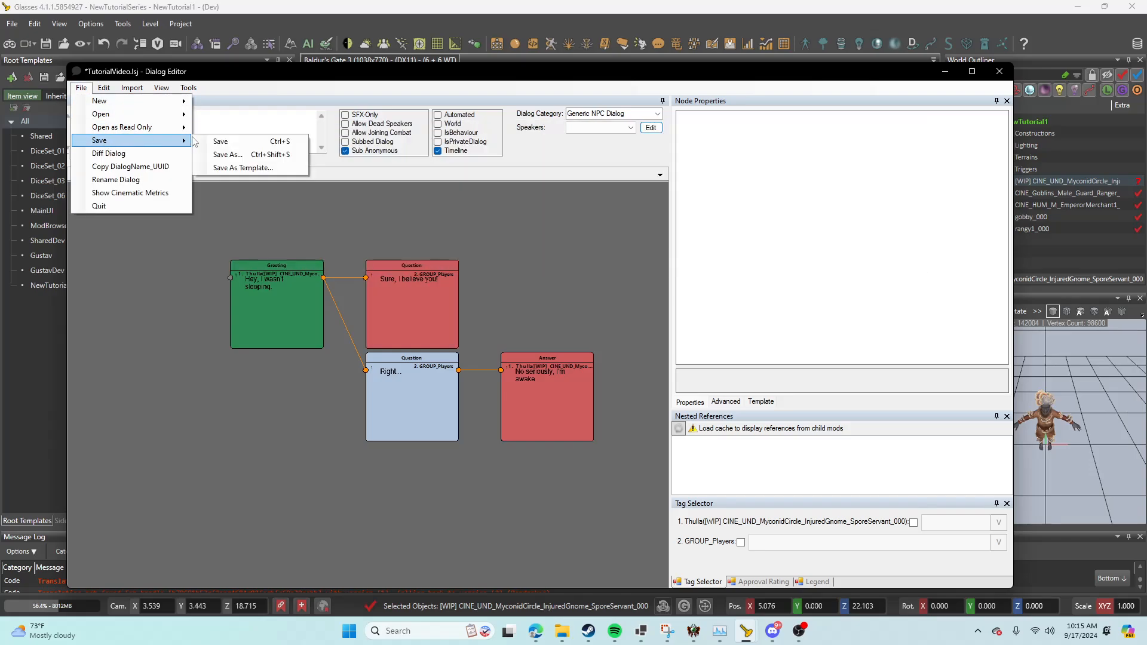
pyautogui.click(214, 141)
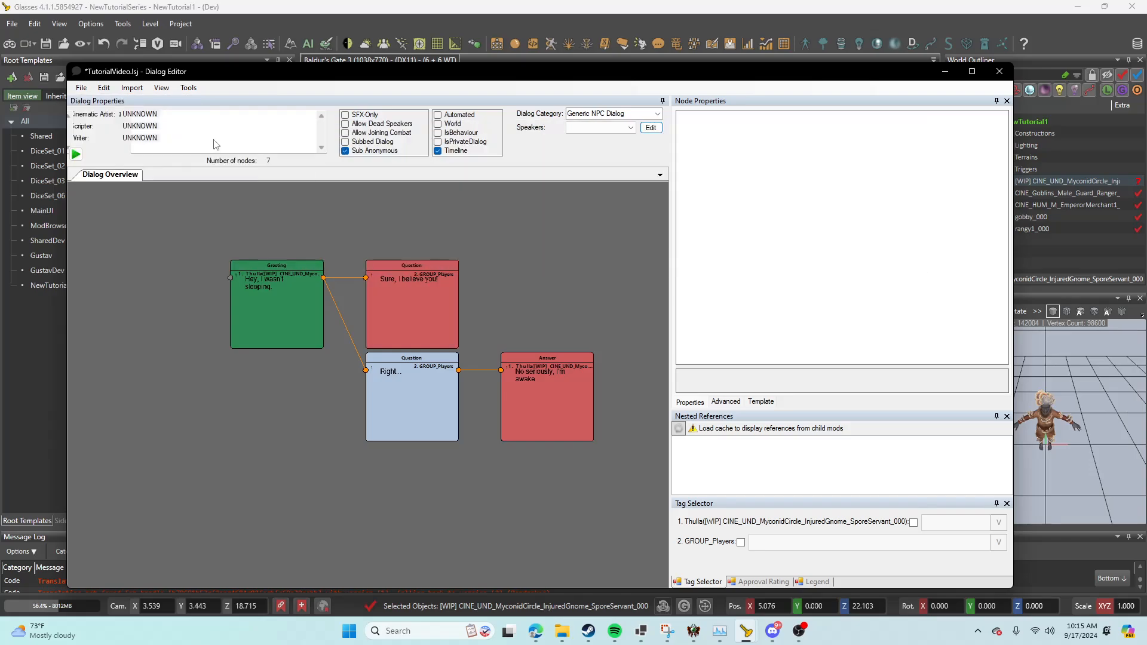
pyautogui.click(999, 71)
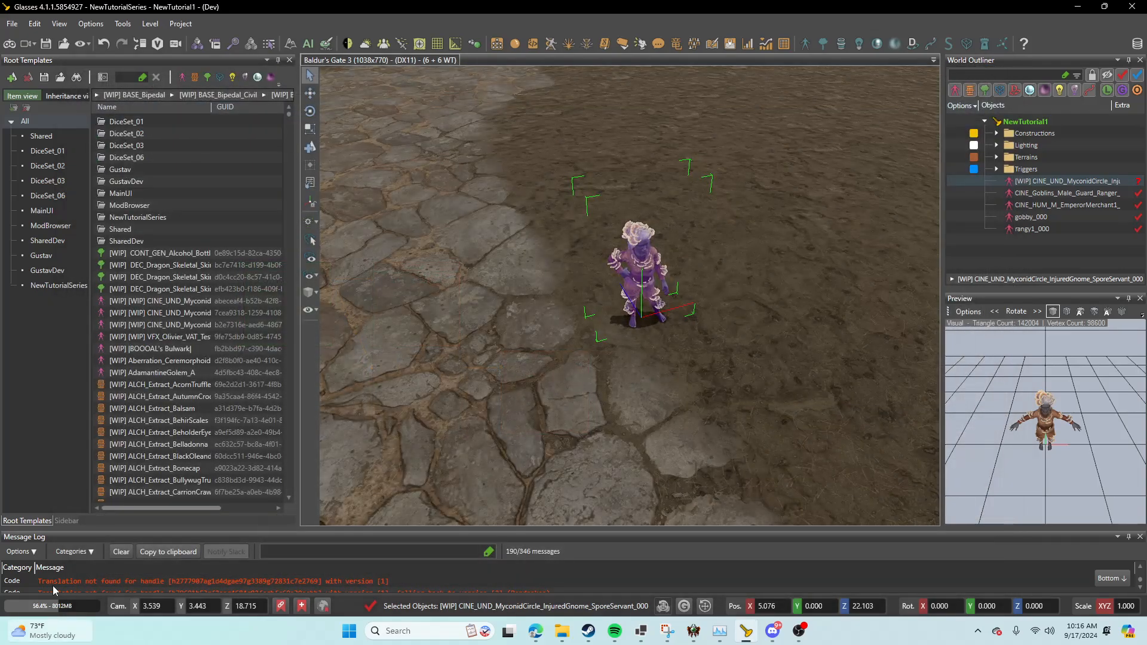
# Step: Set the gnome's Default Dialog to TutorialVideo and look up its Faction property
pyautogui.click(62, 521)
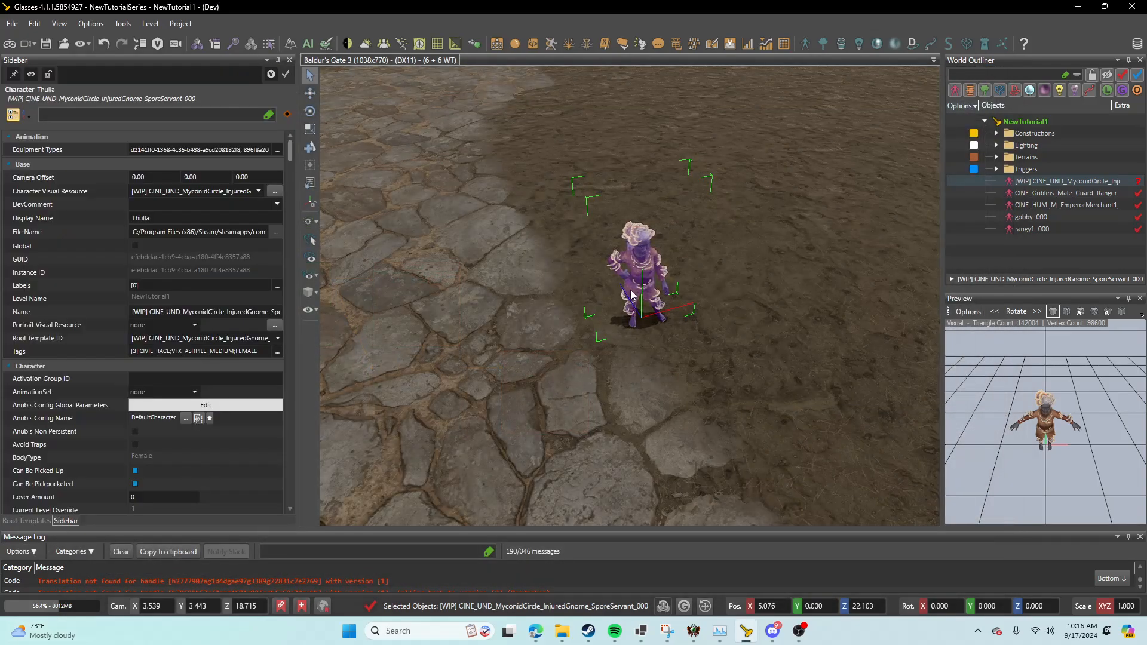
pyautogui.click(79, 116)
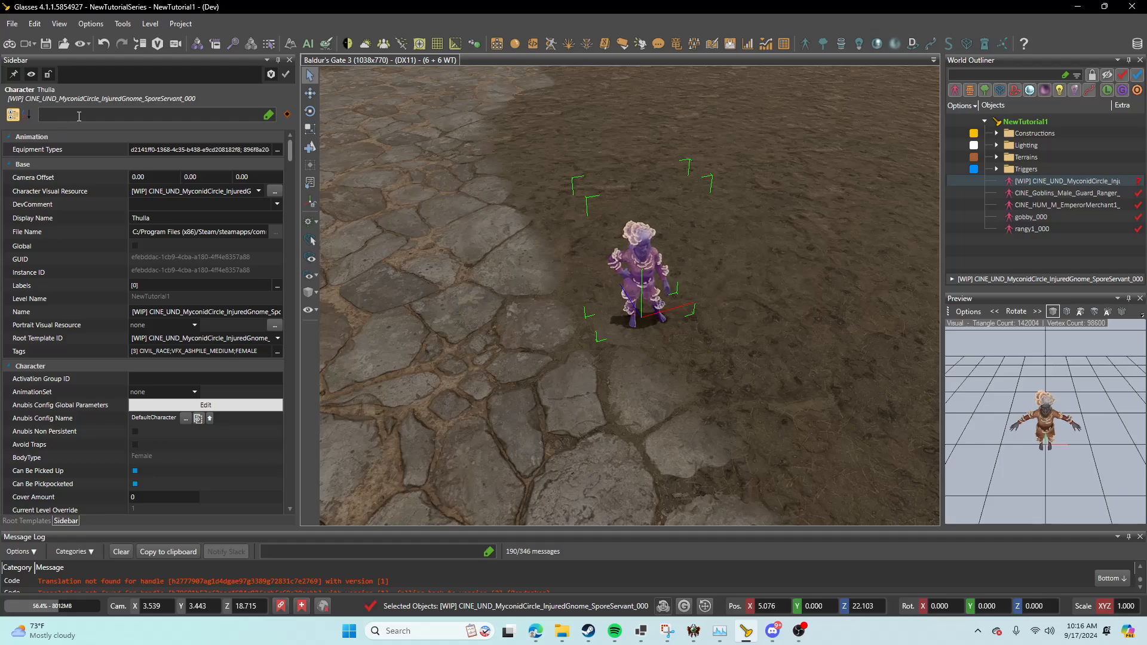
pyautogui.write('defaul')
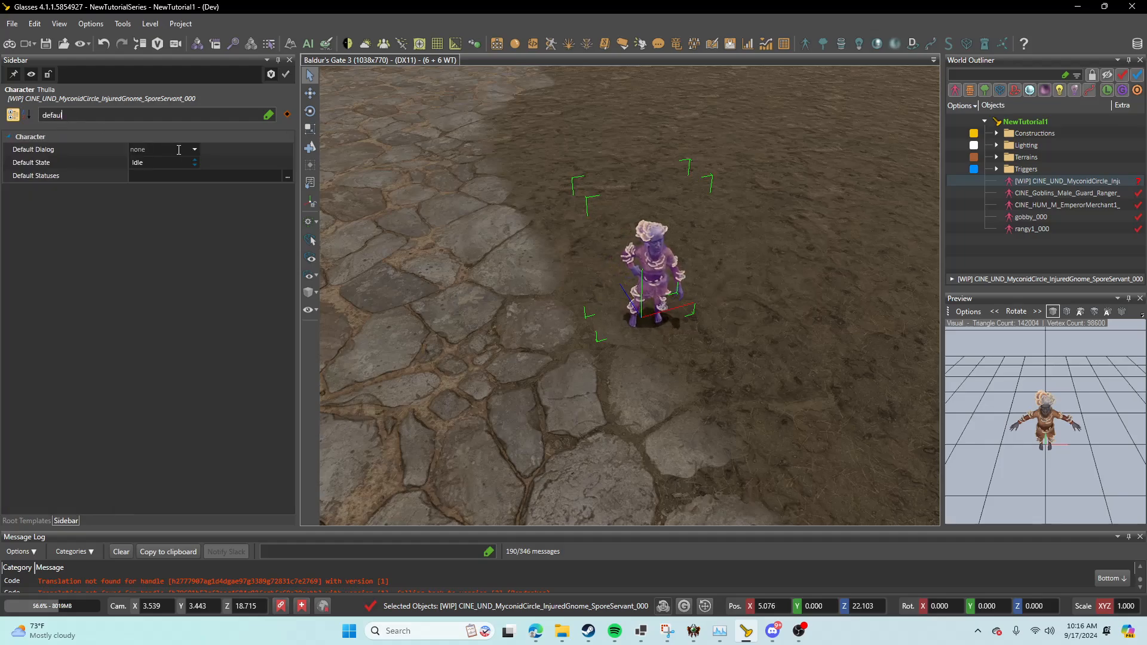
pyautogui.click(195, 149)
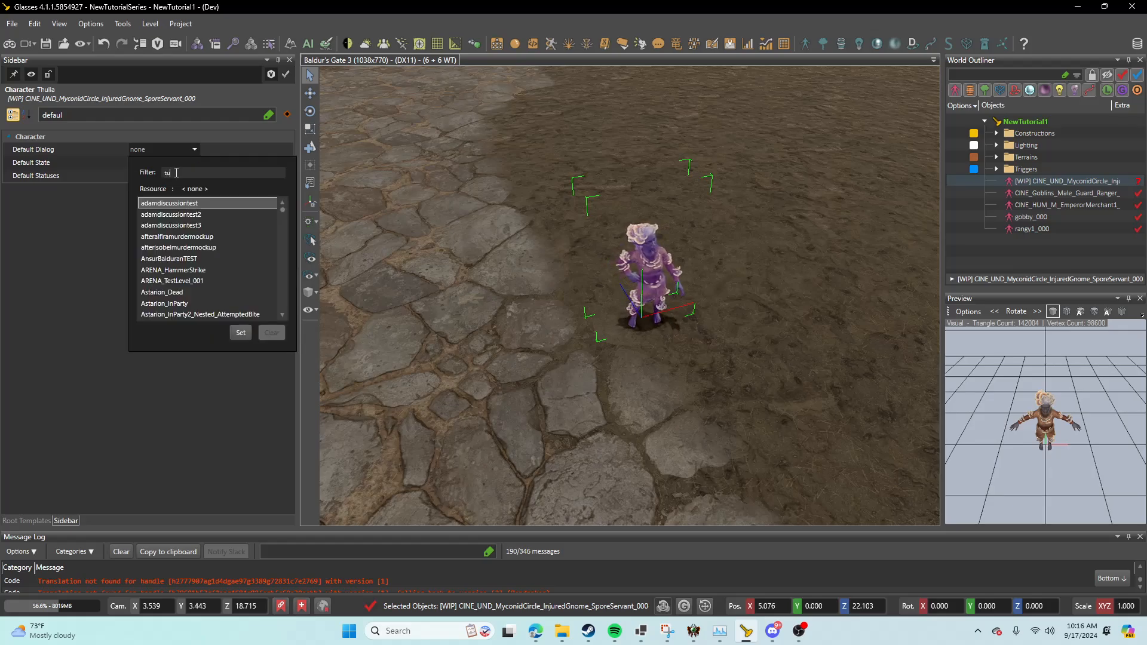
pyautogui.write('tutor')
pyautogui.click(175, 225)
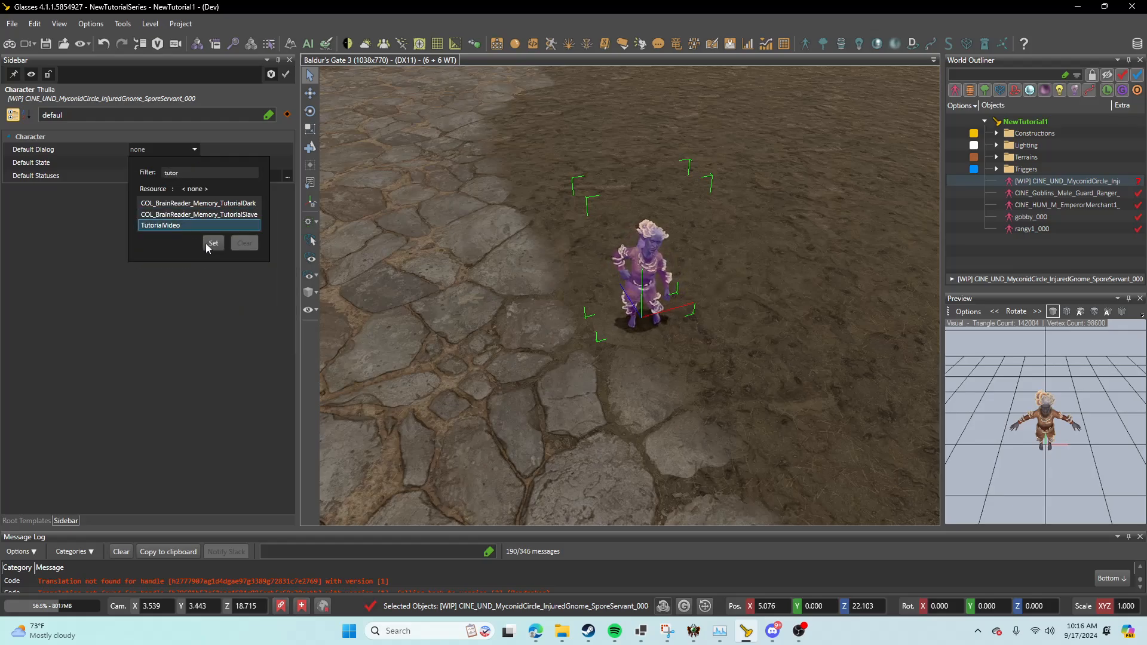
pyautogui.click(214, 242)
pyautogui.write('fac')
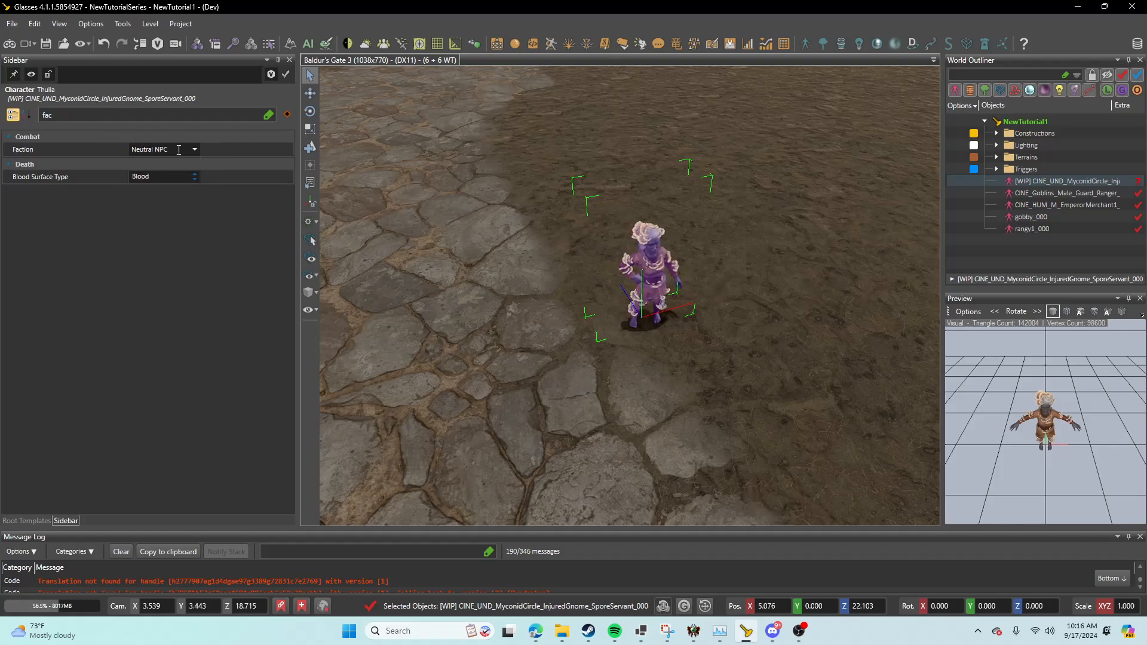
pyautogui.moveTo(146, 146)
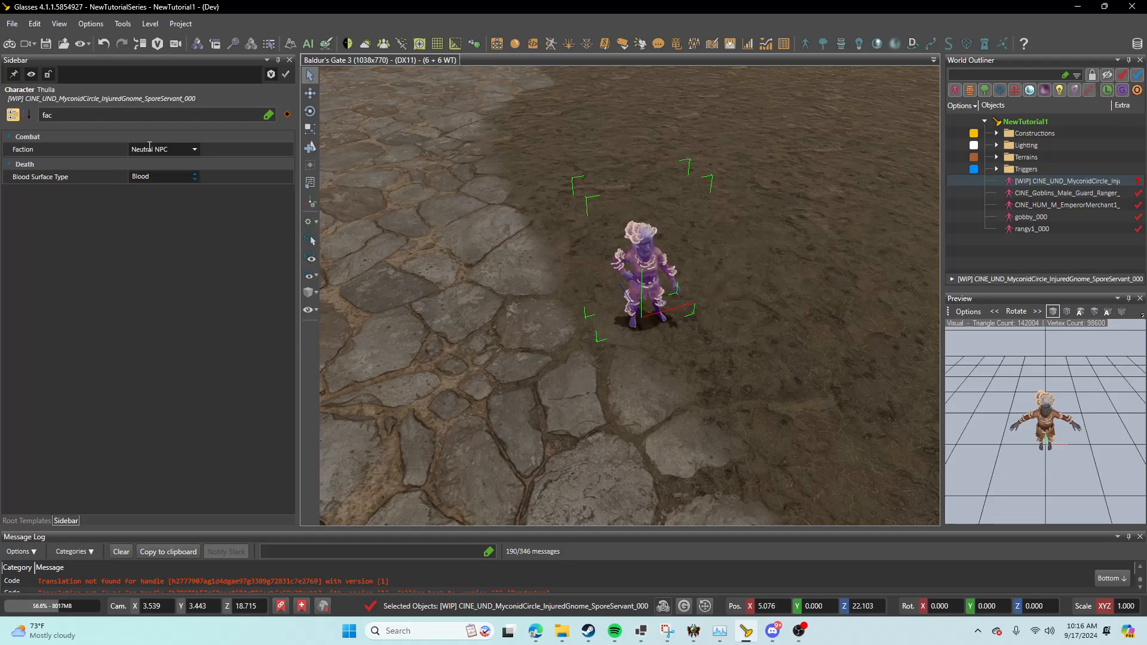
# Step: Reload the level and story, saving the unsaved characters and palettes
pyautogui.click(12, 24)
pyautogui.click(12, 24)
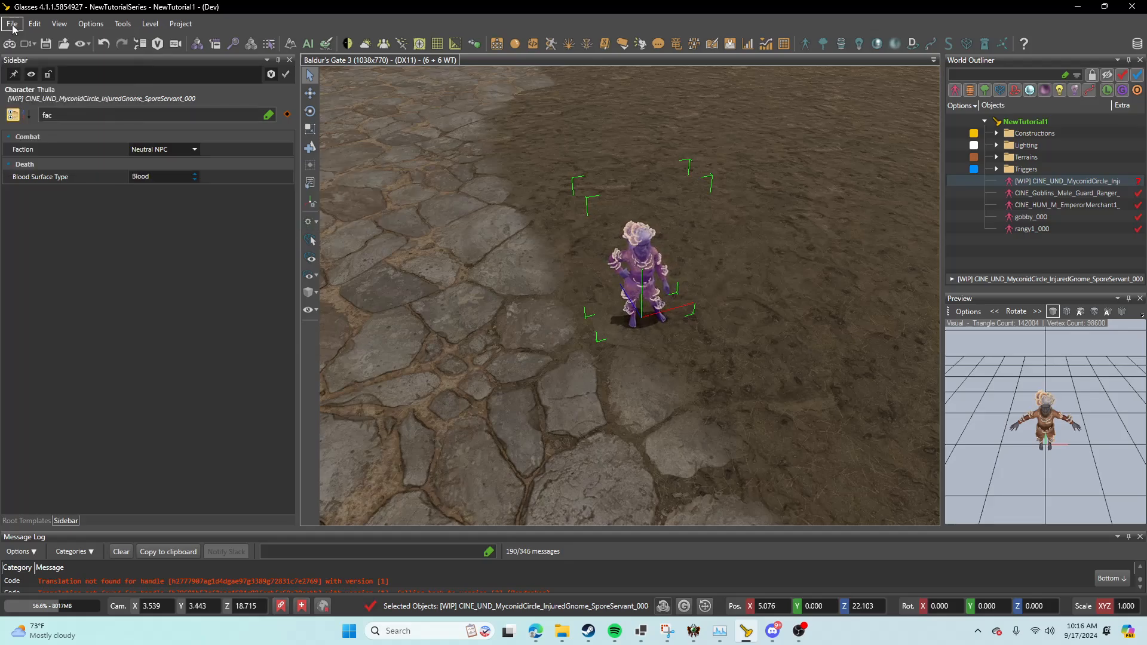
pyautogui.click(11, 25)
pyautogui.click(46, 78)
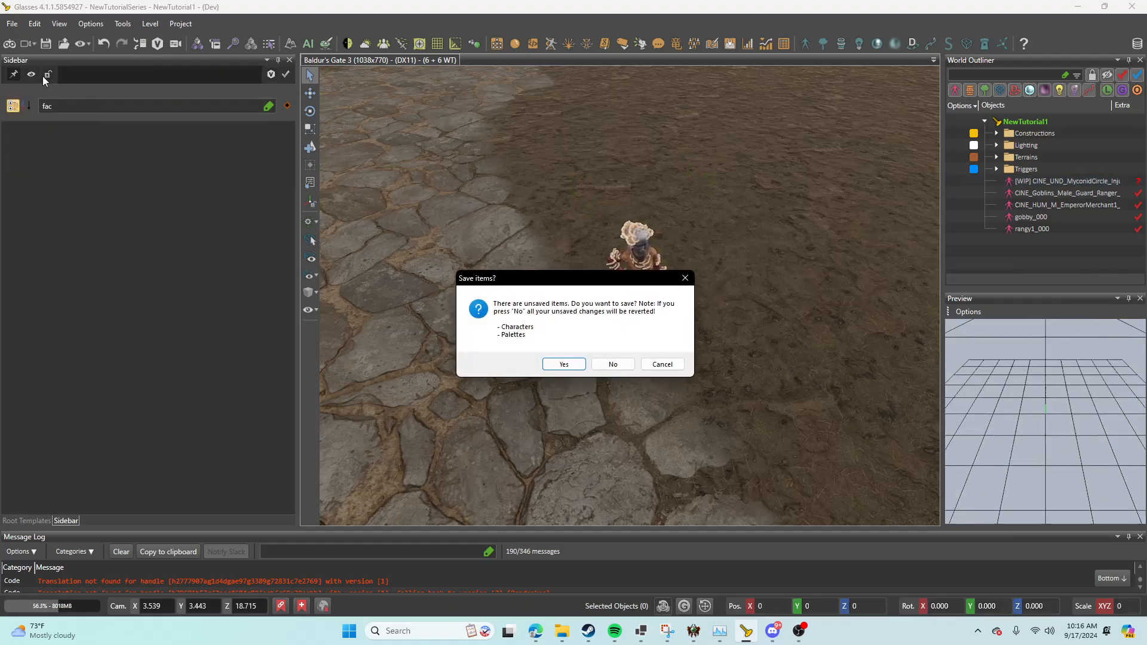
pyautogui.click(564, 366)
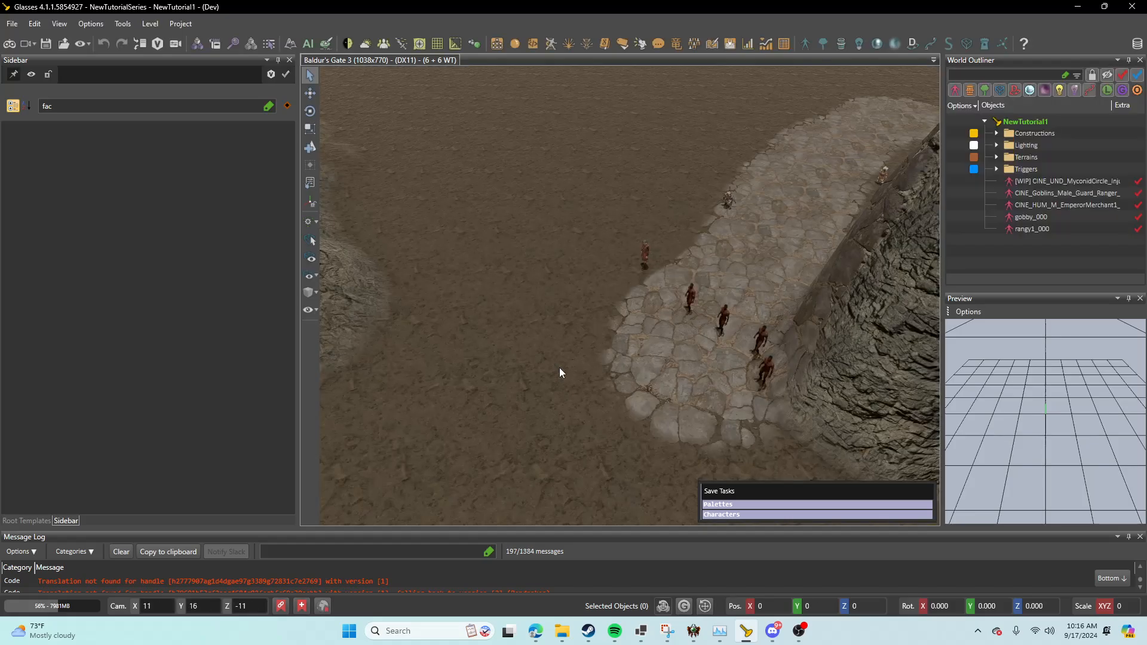
# Step: Switch to game mode, walk the player character up to Thulla and start a conversation with her
pyautogui.click(9, 44)
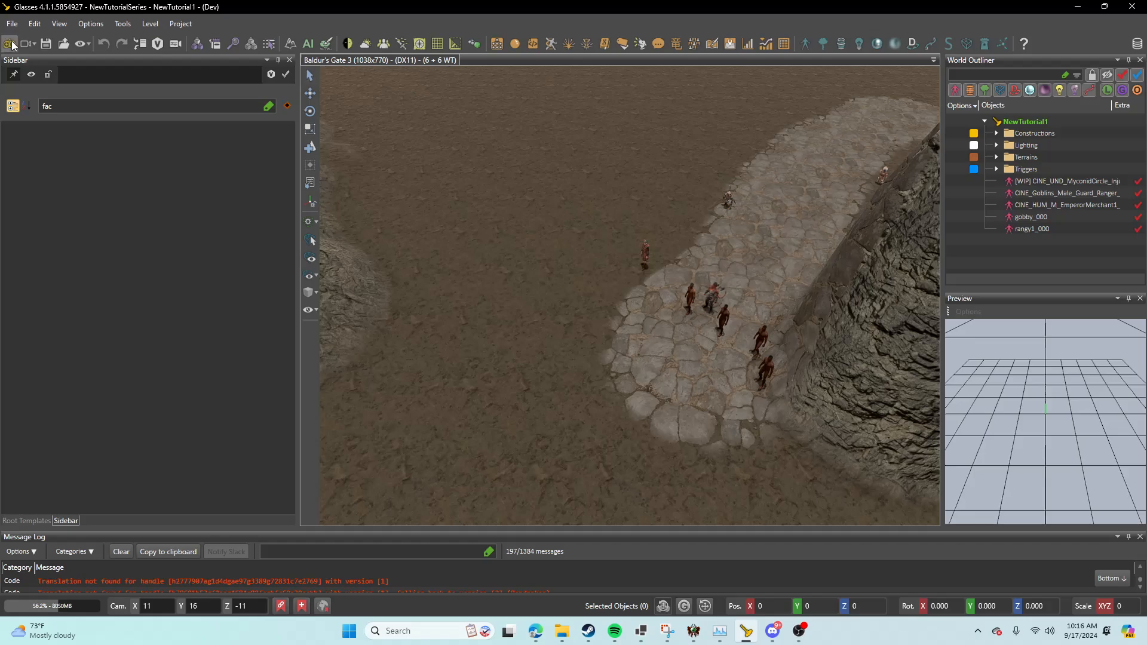
pyautogui.click(736, 296)
pyautogui.moveTo(736, 296); pyautogui.dragTo(815, 302, button='middle')
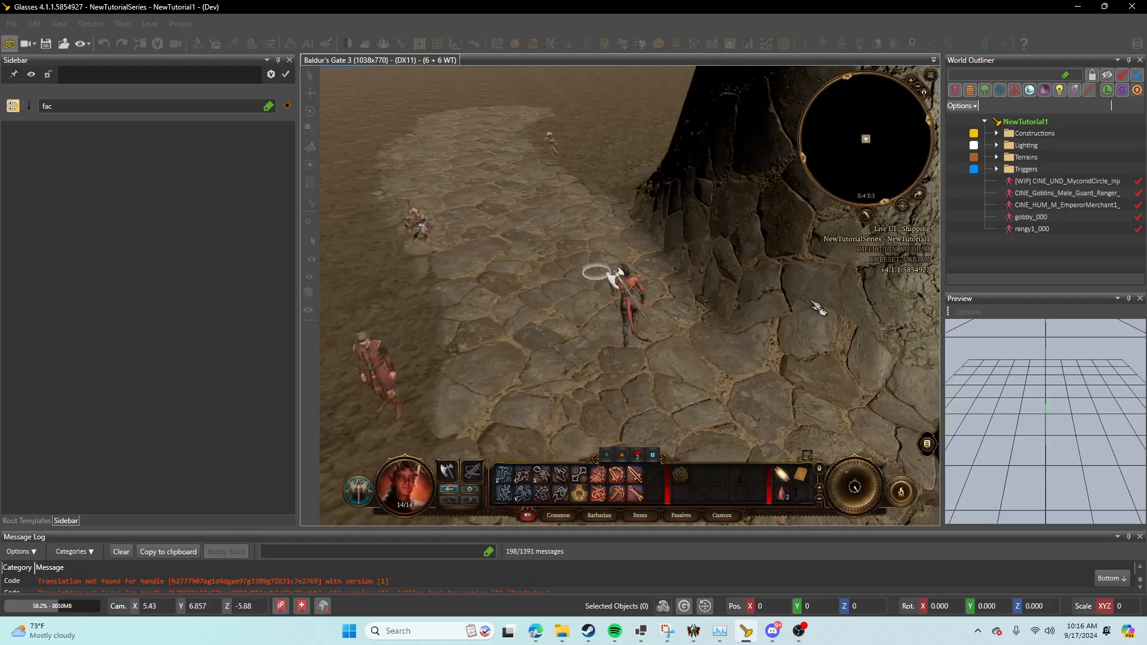
pyautogui.click(594, 200)
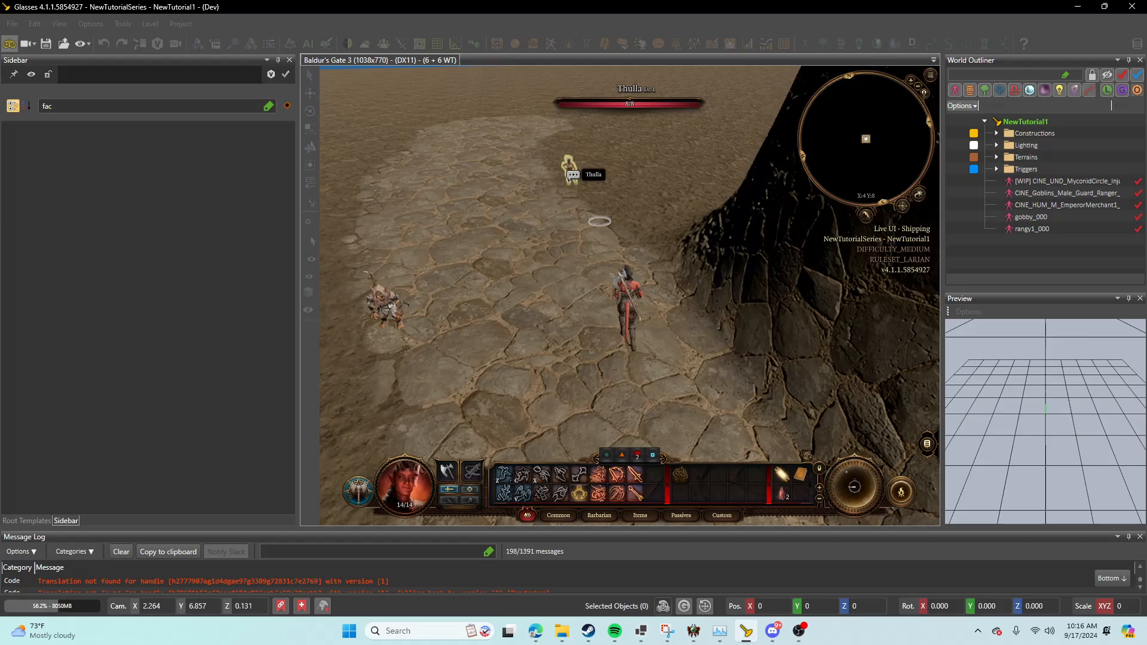
pyautogui.click(575, 210)
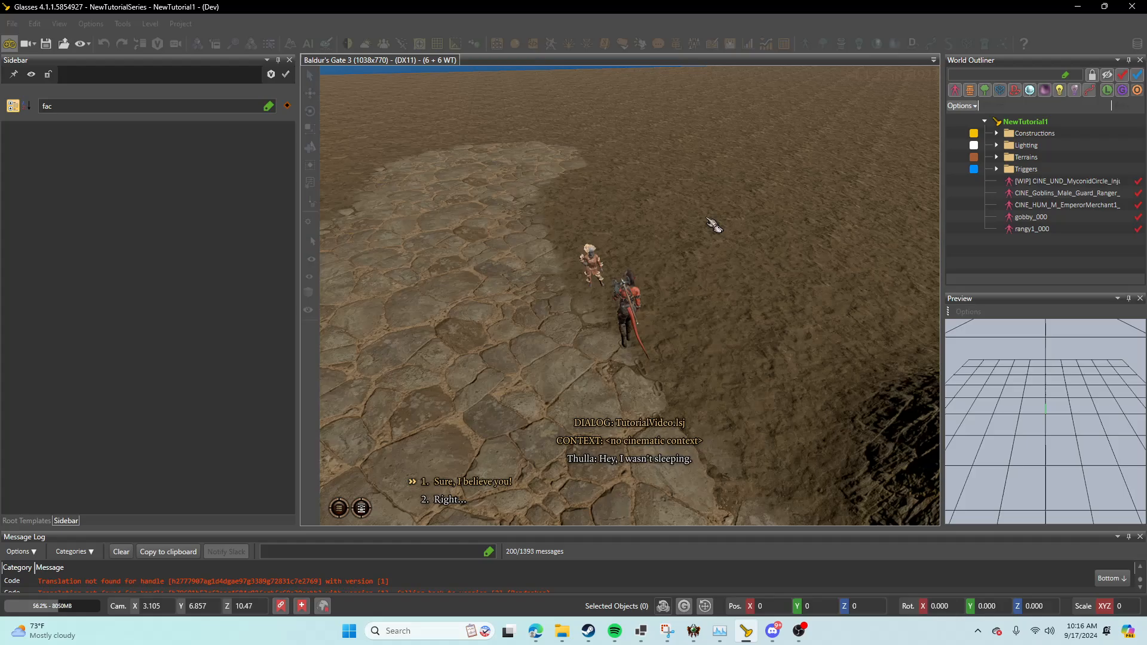
# Step: Examine the in-game conversation between the player character and Thulla from different camera angles
pyautogui.moveTo(665, 289); pyautogui.dragTo(587, 262, button='middle')
pyautogui.press('s')
pyautogui.press('w')
pyautogui.scroll(3, 587, 262)
pyautogui.scroll(2, 587, 262)
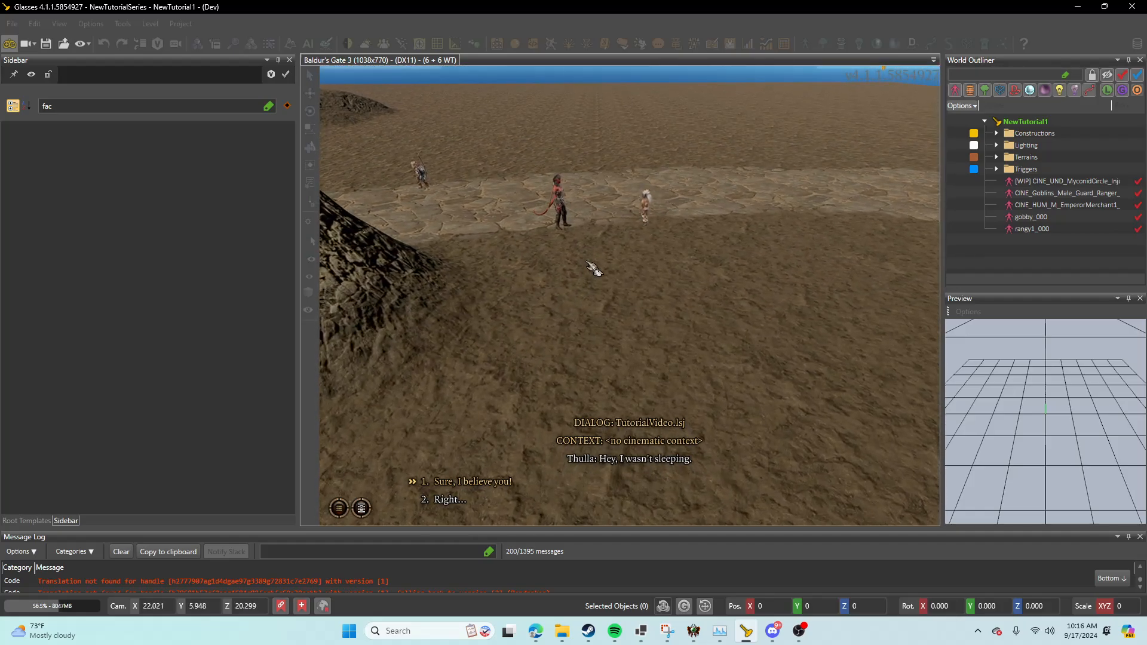
pyautogui.moveTo(552, 261); pyautogui.dragTo(713, 374, button='middle')
pyautogui.scroll(-3, 644, 318)
pyautogui.scroll(3, 713, 374)
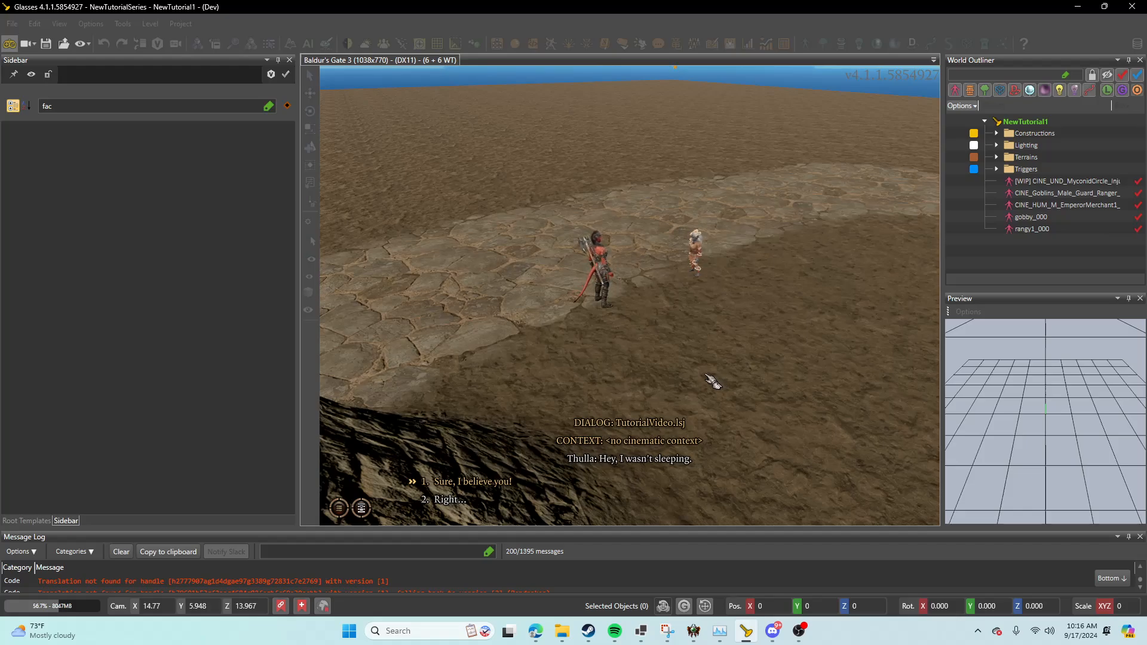
pyautogui.press('w')
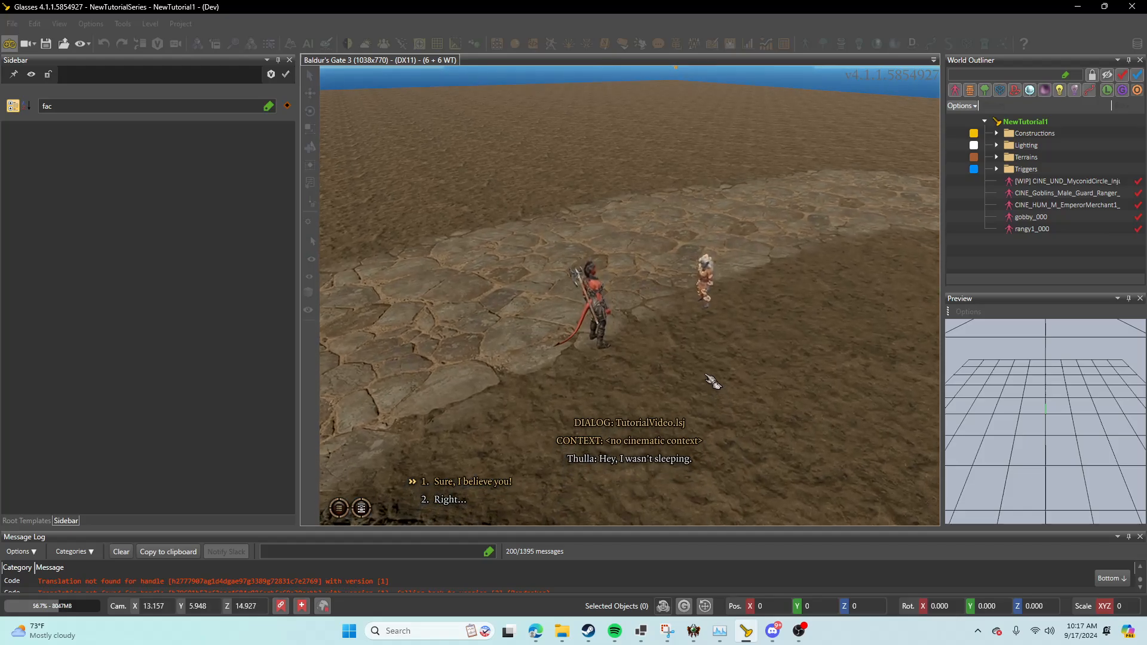
pyautogui.press('d')
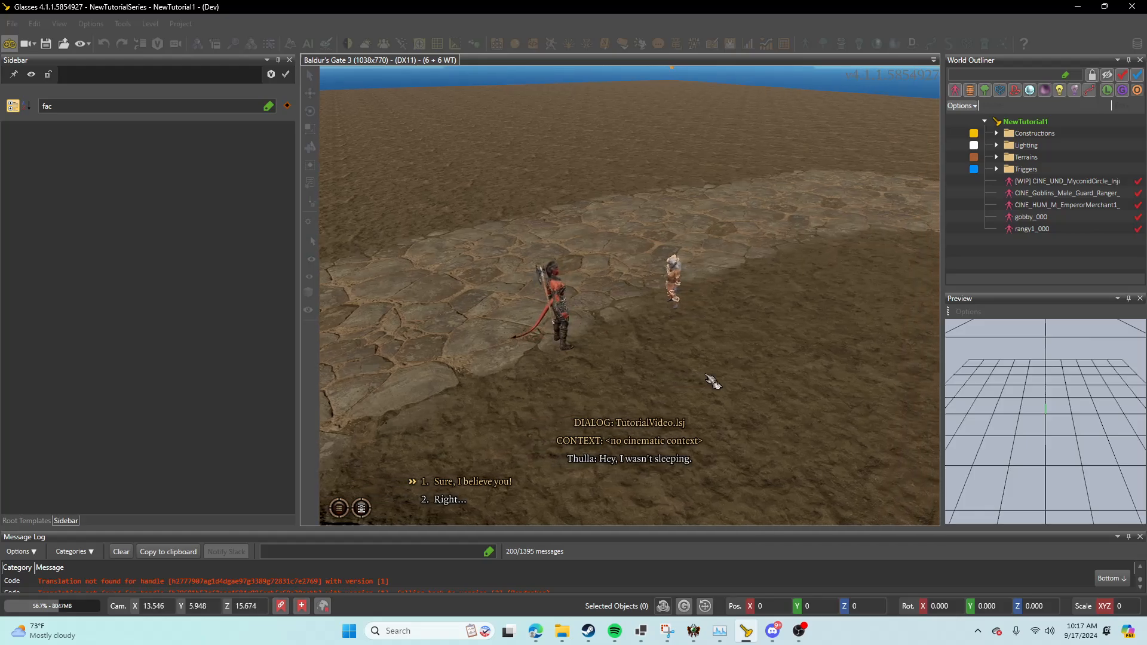
# Step: Reply "Right..." to Thulla, end the conversation and switch back to editor mode
pyautogui.press('1')
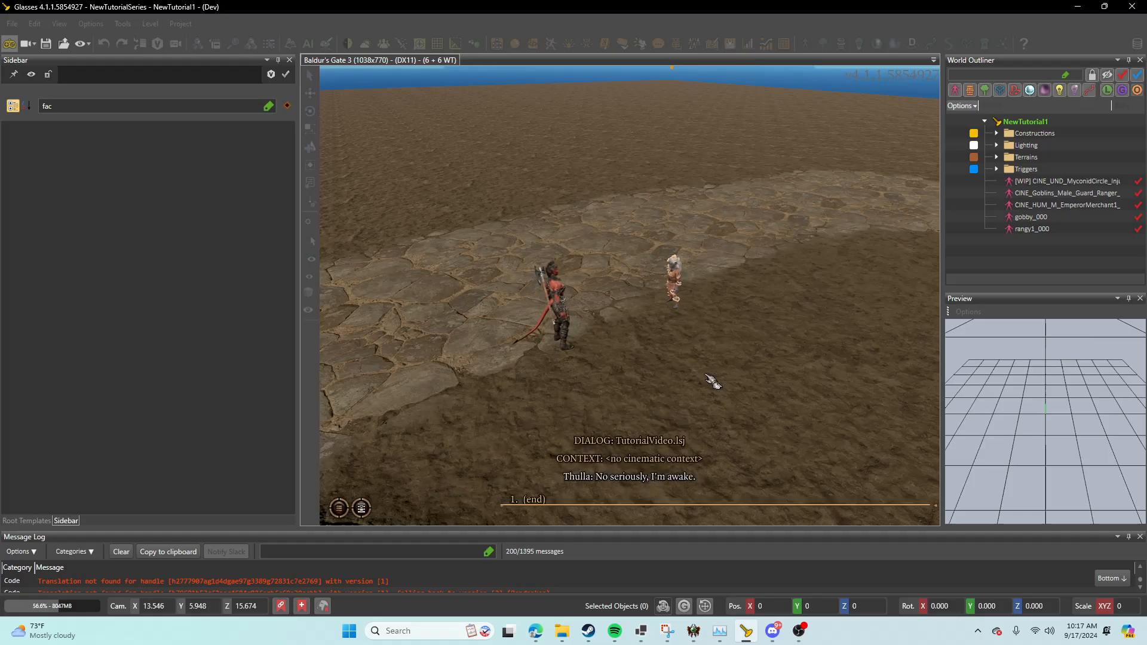
pyautogui.press('1')
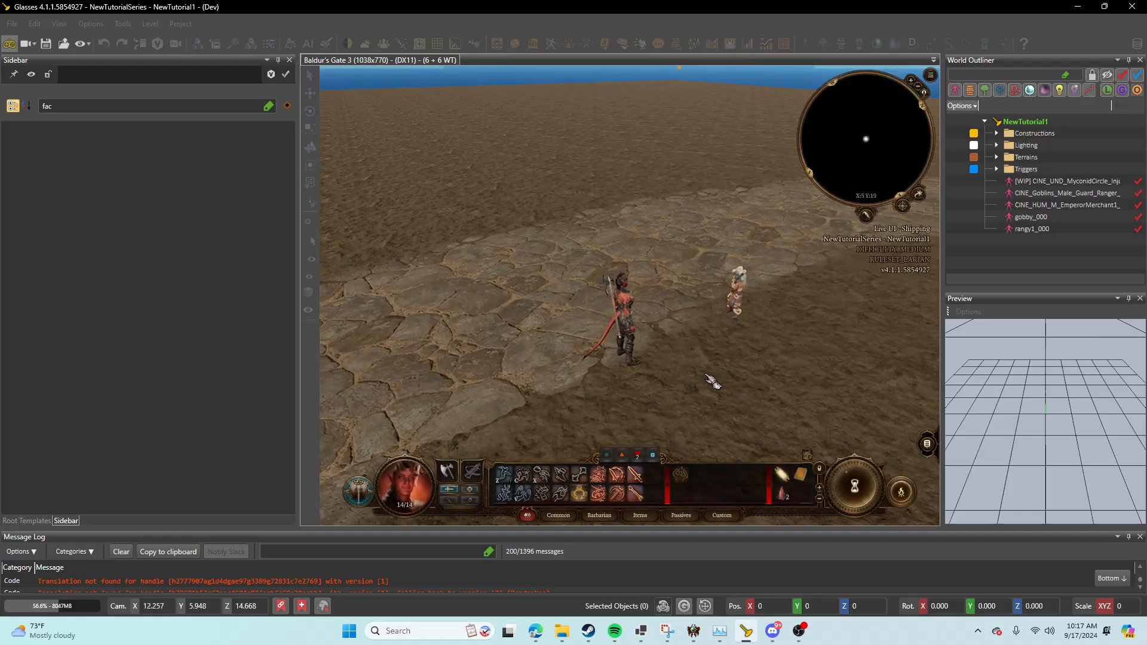
pyautogui.click(9, 44)
# Step: Save all changes and reopen TutorialVideo.lsj in the Dialog Editor
pyautogui.click(12, 23)
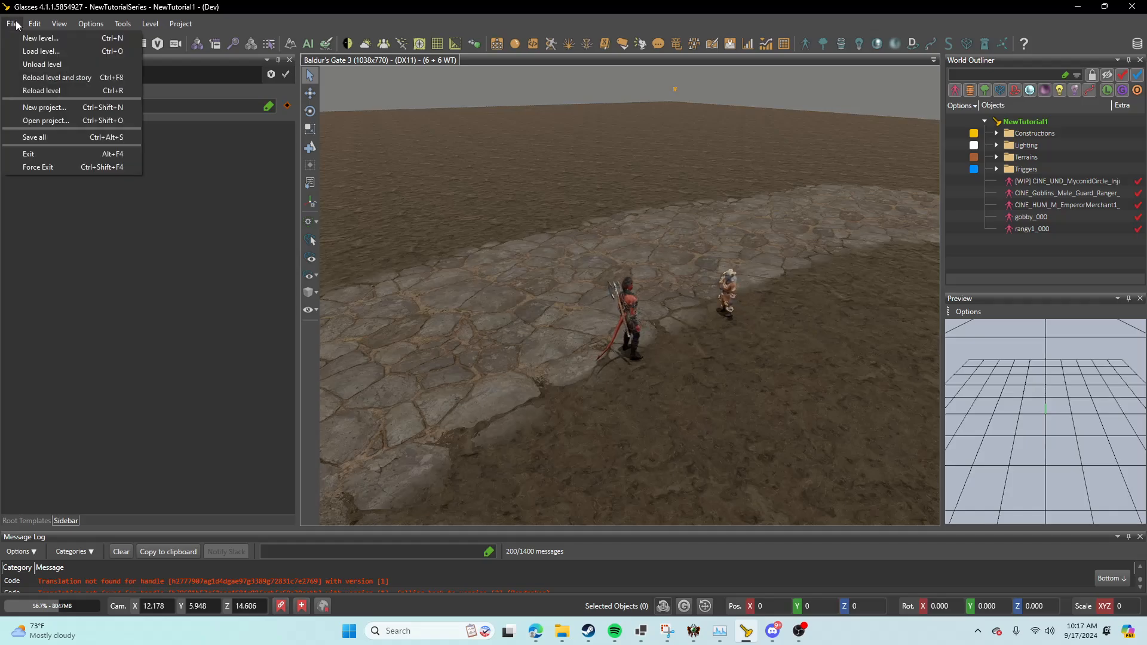
pyautogui.click(37, 138)
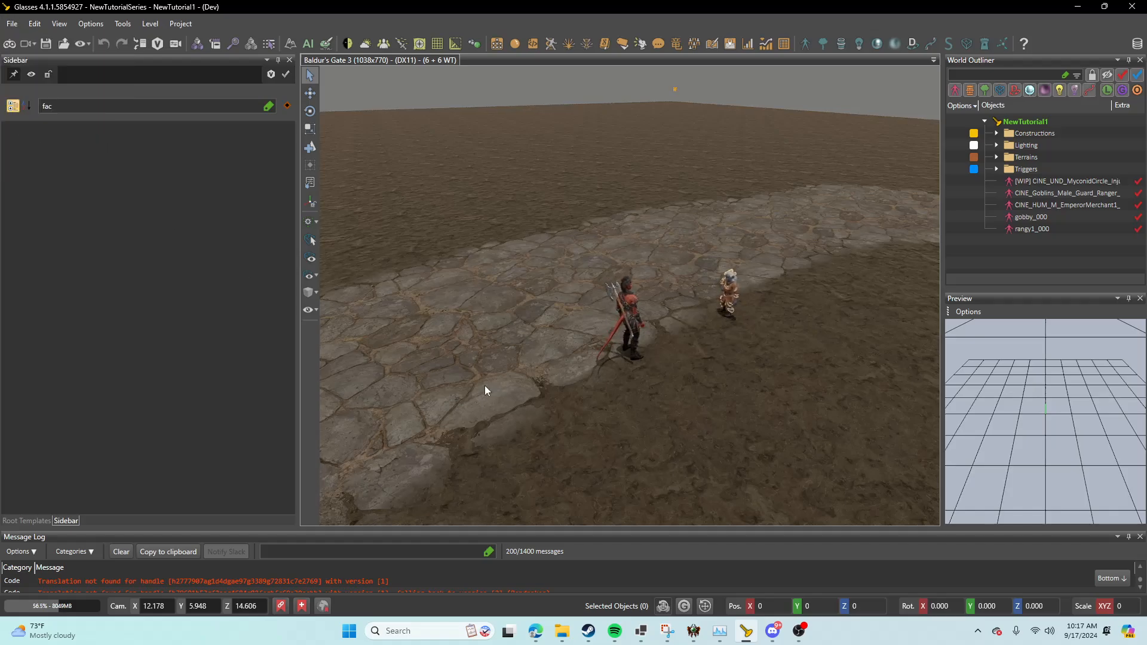
pyautogui.click(658, 44)
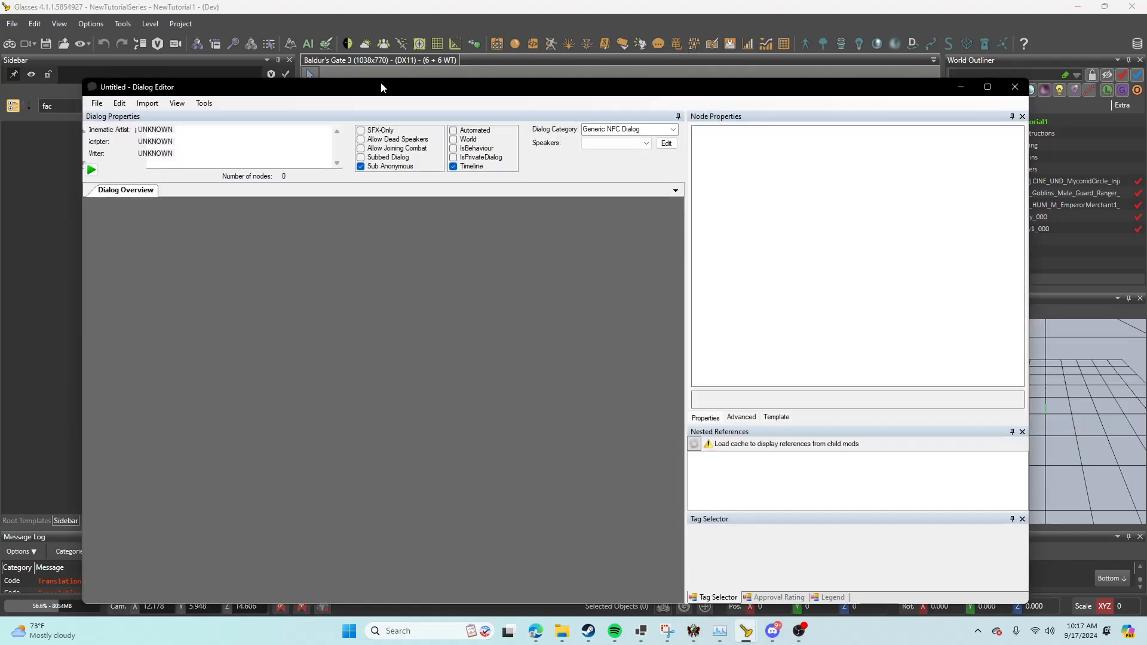
pyautogui.click(96, 103)
pyautogui.moveTo(116, 130)
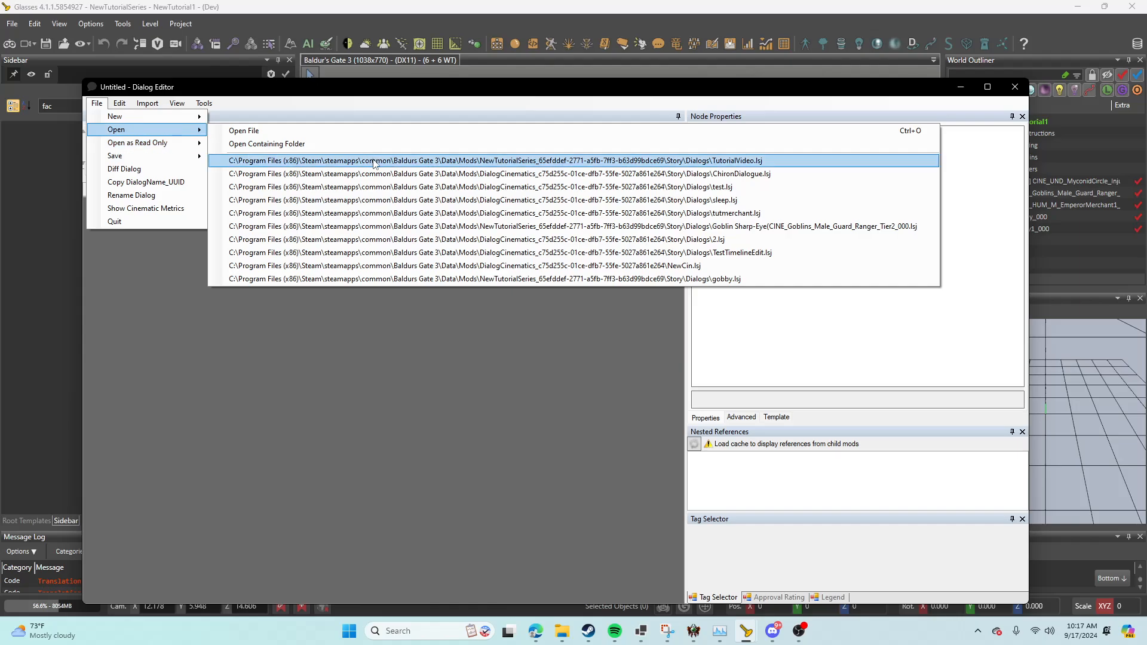
pyautogui.click(374, 160)
# Step: Start generating a Full Copper timeline for the TutorialVideo dialog, with NewTutorialSeries as the target module
pyautogui.click(203, 102)
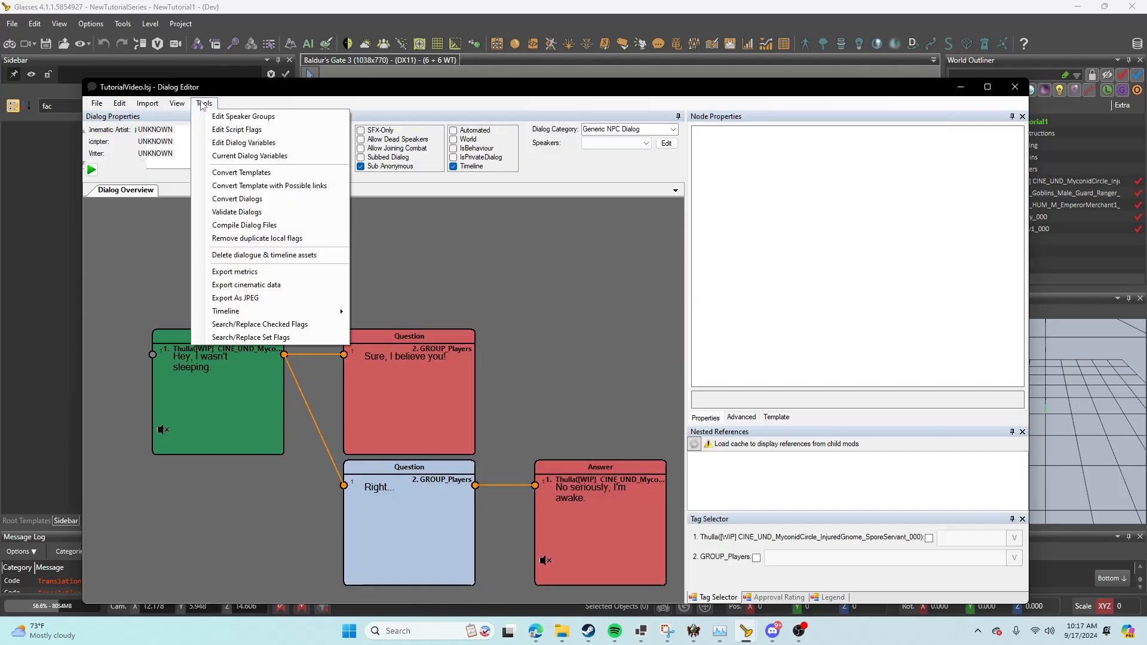
pyautogui.moveTo(284, 315)
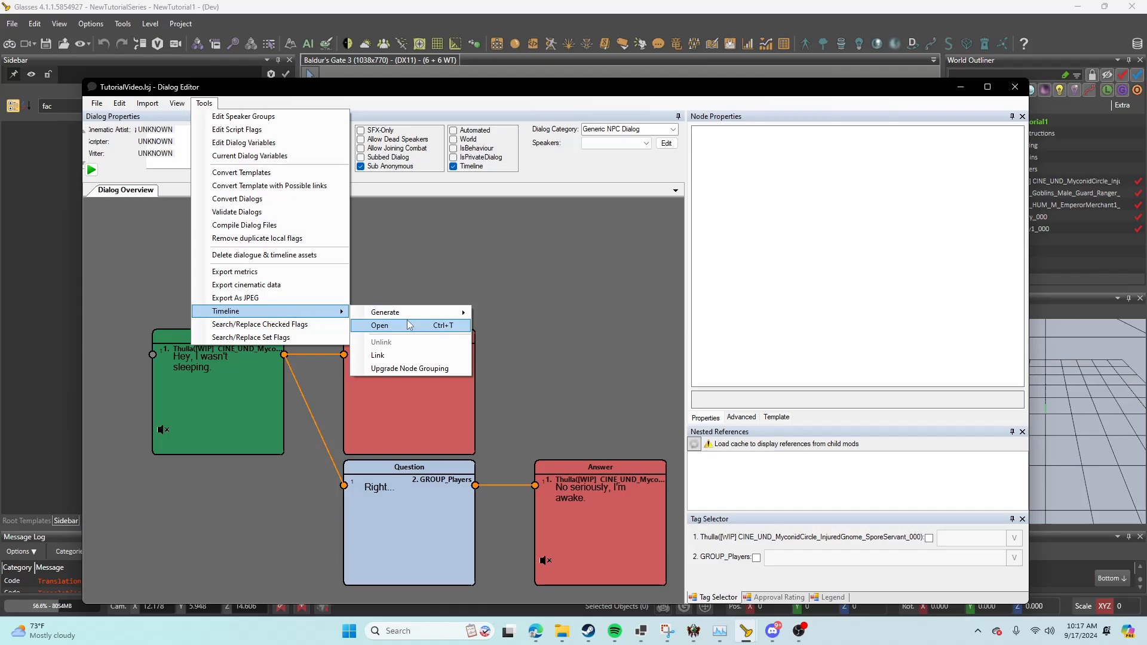
pyautogui.moveTo(410, 320)
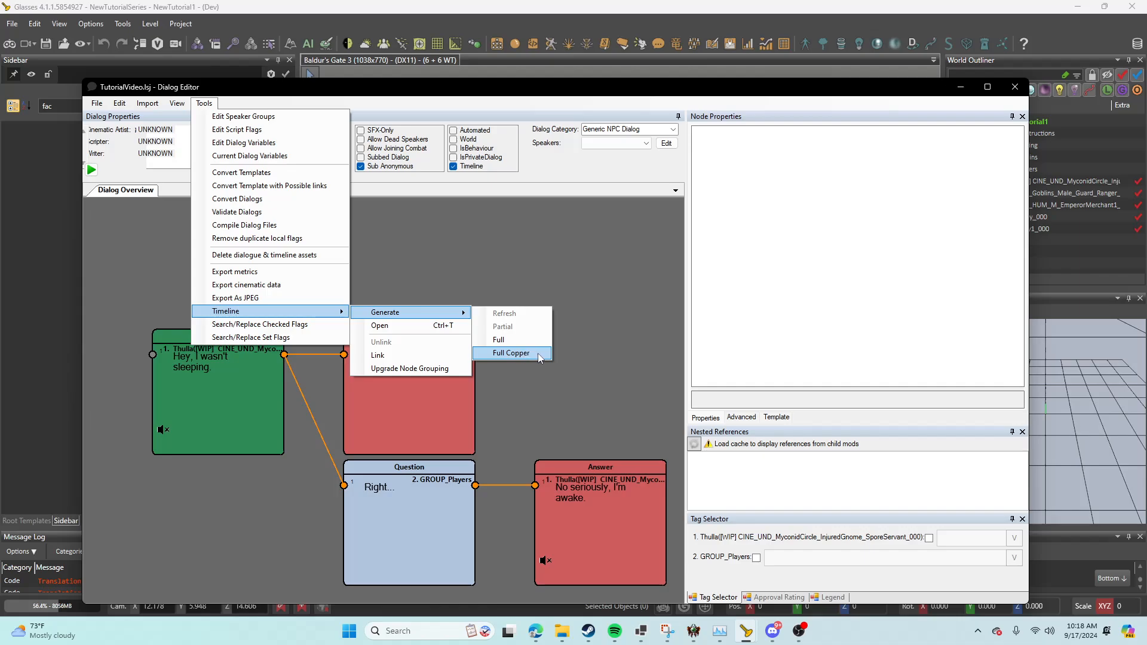
pyautogui.click(530, 354)
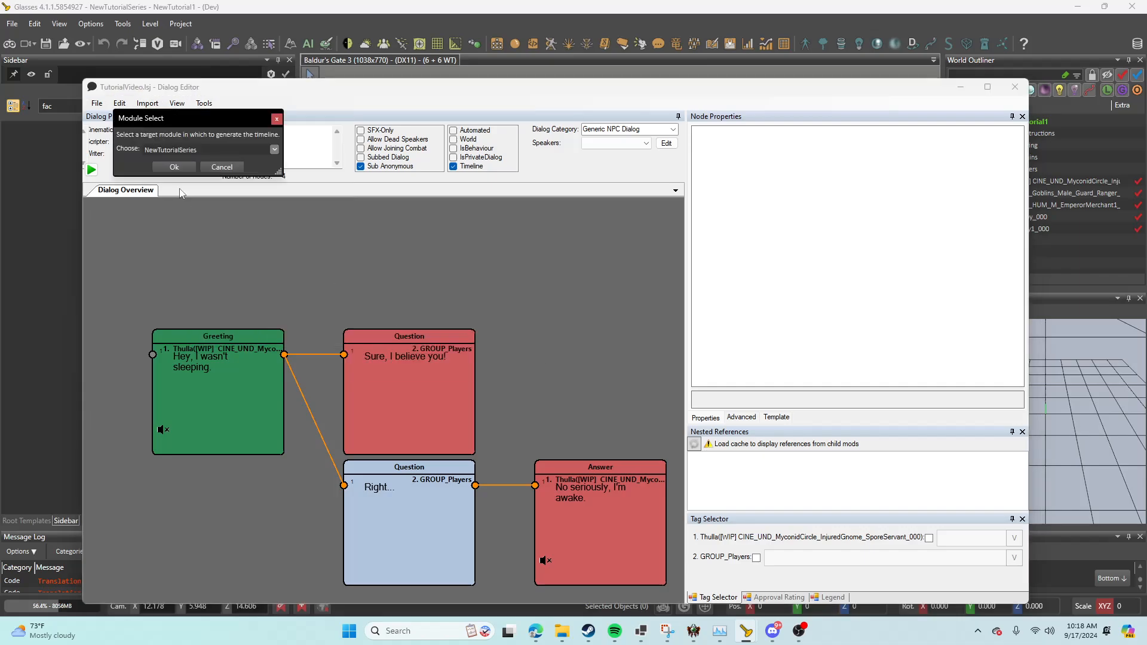
pyautogui.click(172, 167)
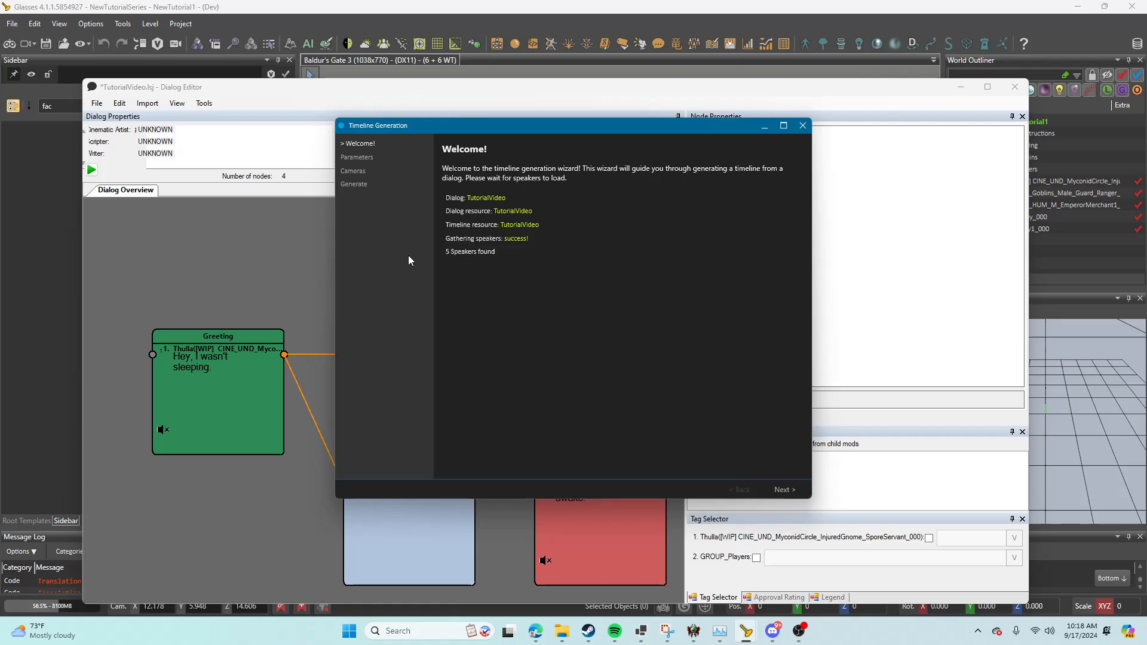
# Step: Complete the timeline generation wizard with the default parameters, keeping the timeline set to open after generation
pyautogui.click(782, 491)
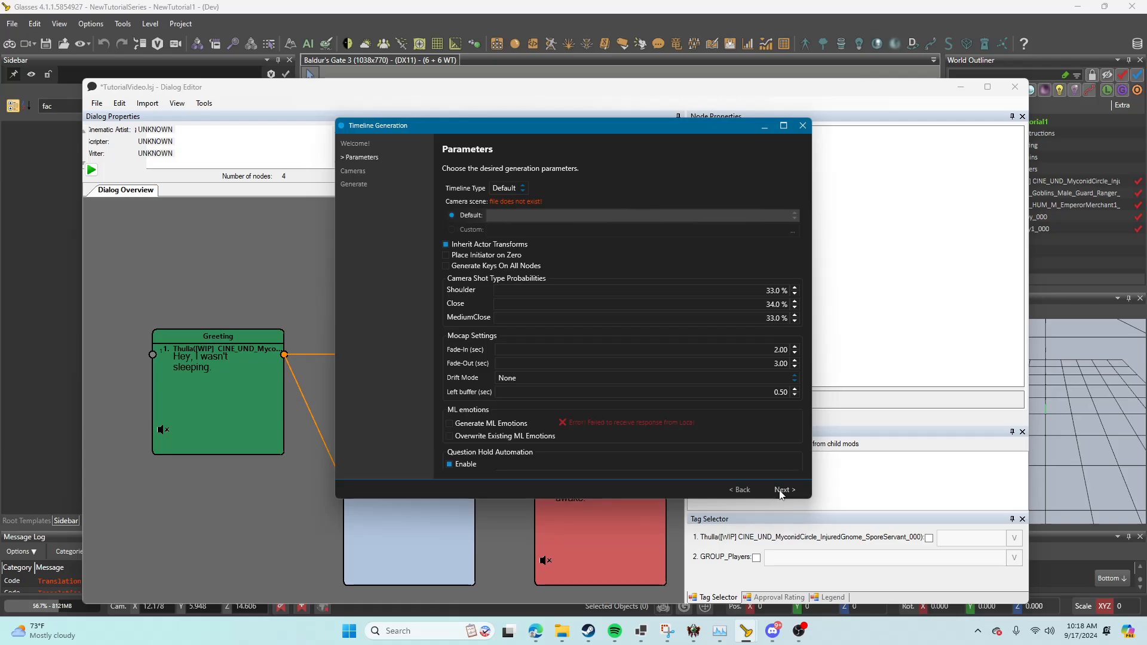
pyautogui.click(781, 491)
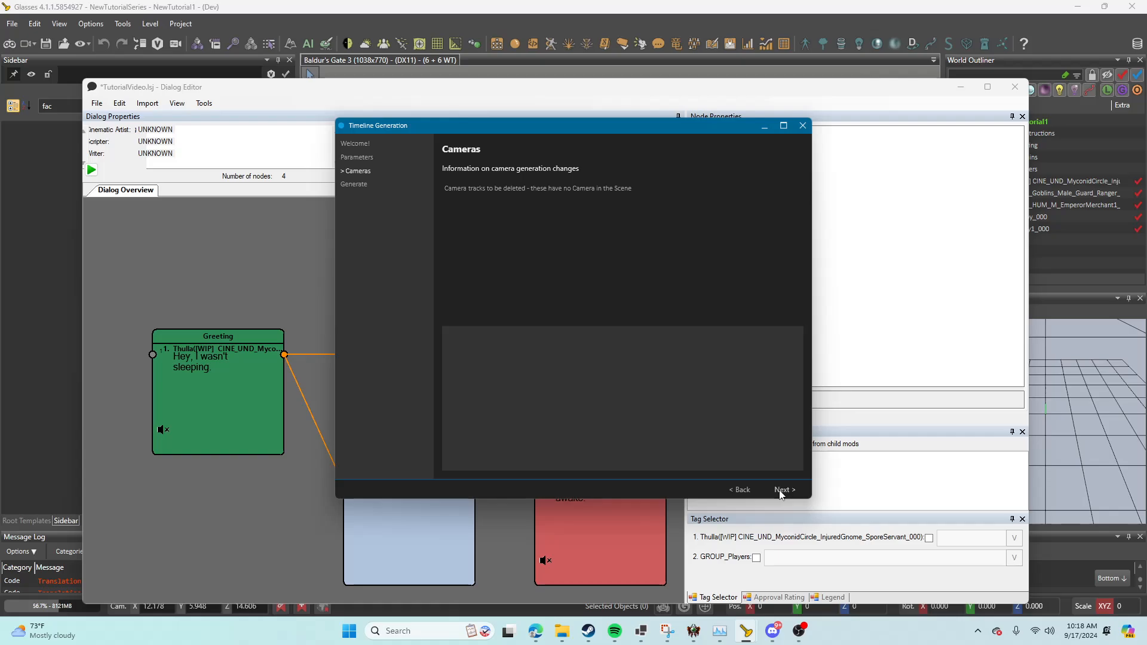
pyautogui.click(781, 491)
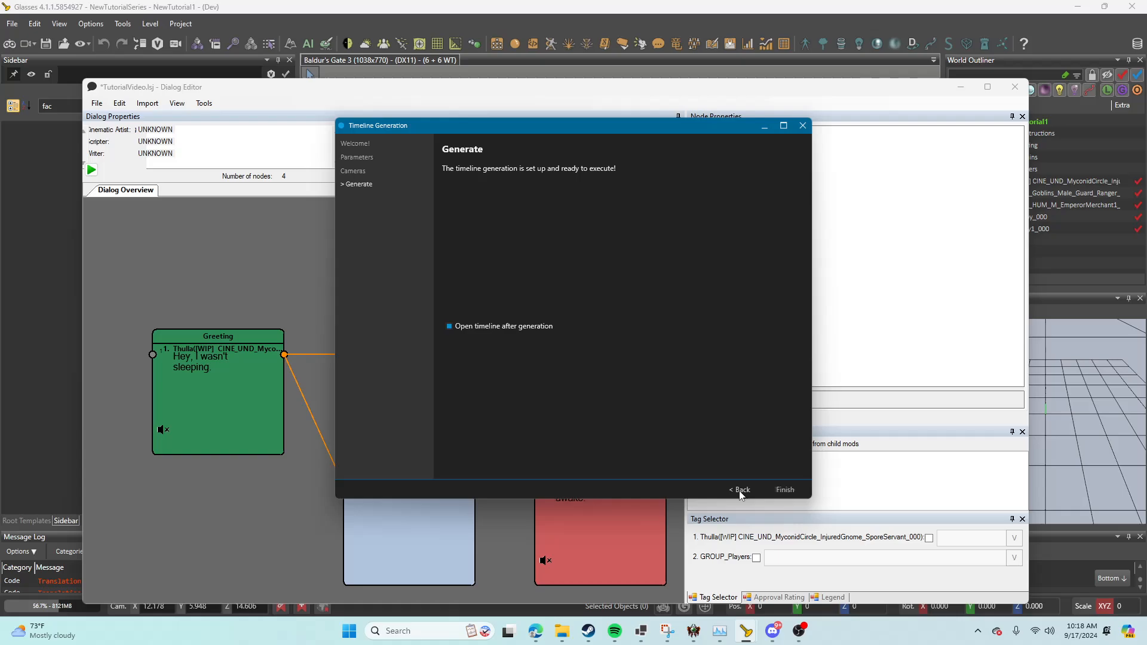
pyautogui.click(785, 492)
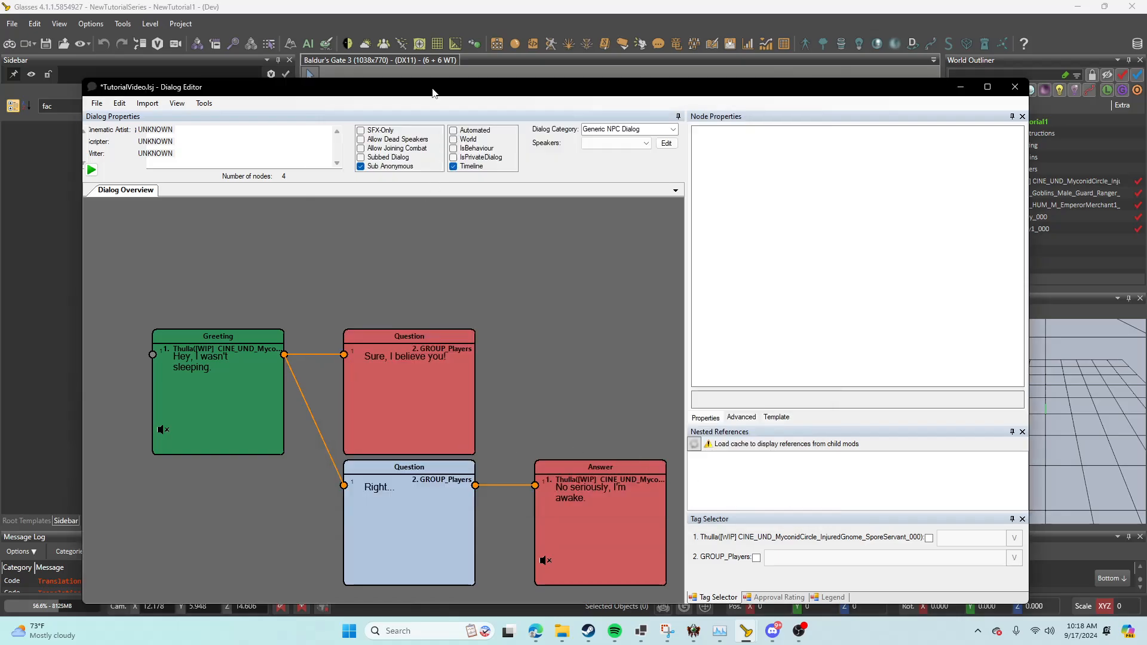
# Step: Minimise the Dialog Editor and look over the generated TutorialVideo timeline and its preview scene
pyautogui.click(957, 89)
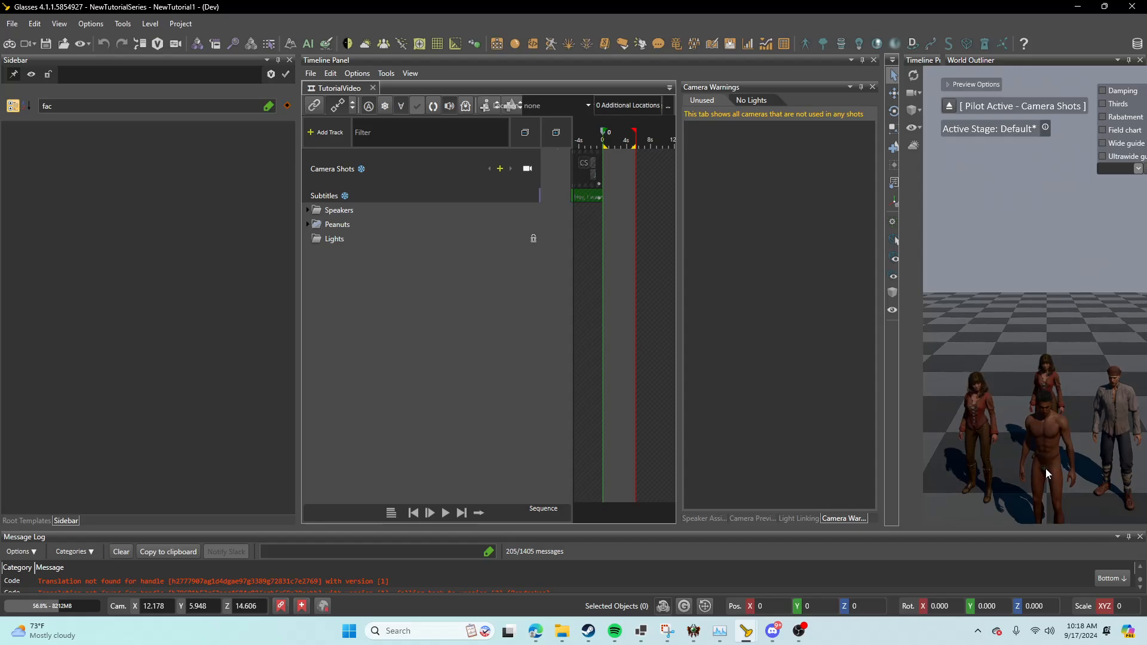
pyautogui.click(586, 190)
pyautogui.moveTo(1006, 267); pyautogui.dragTo(1007, 264, button='right')
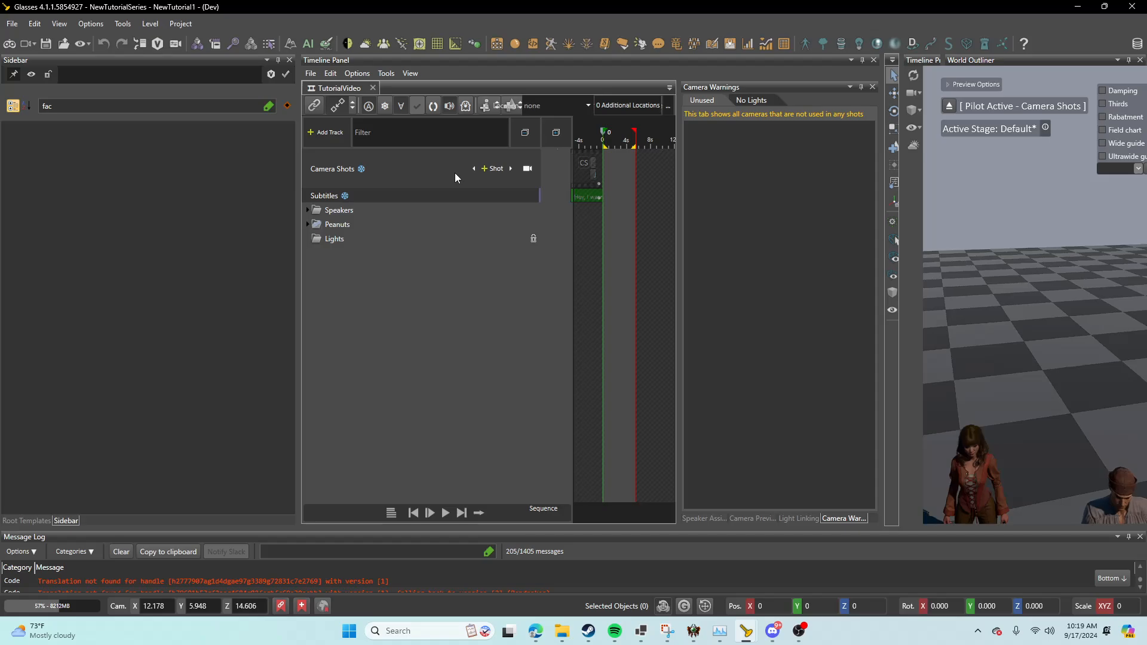
# Step: Narrow the sidebar, then float the Timeline Panel over the viewport and widen it so its full timeline area is visible
pyautogui.moveTo(298, 206); pyautogui.dragTo(138, 235)
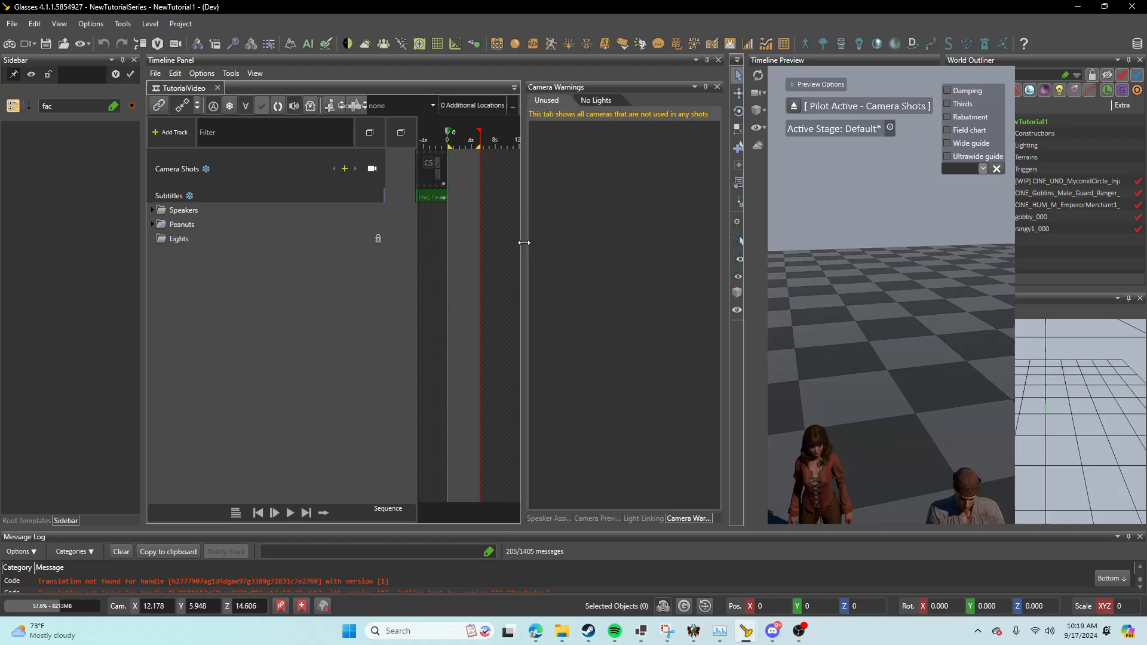
pyautogui.moveTo(524, 243); pyautogui.dragTo(703, 295)
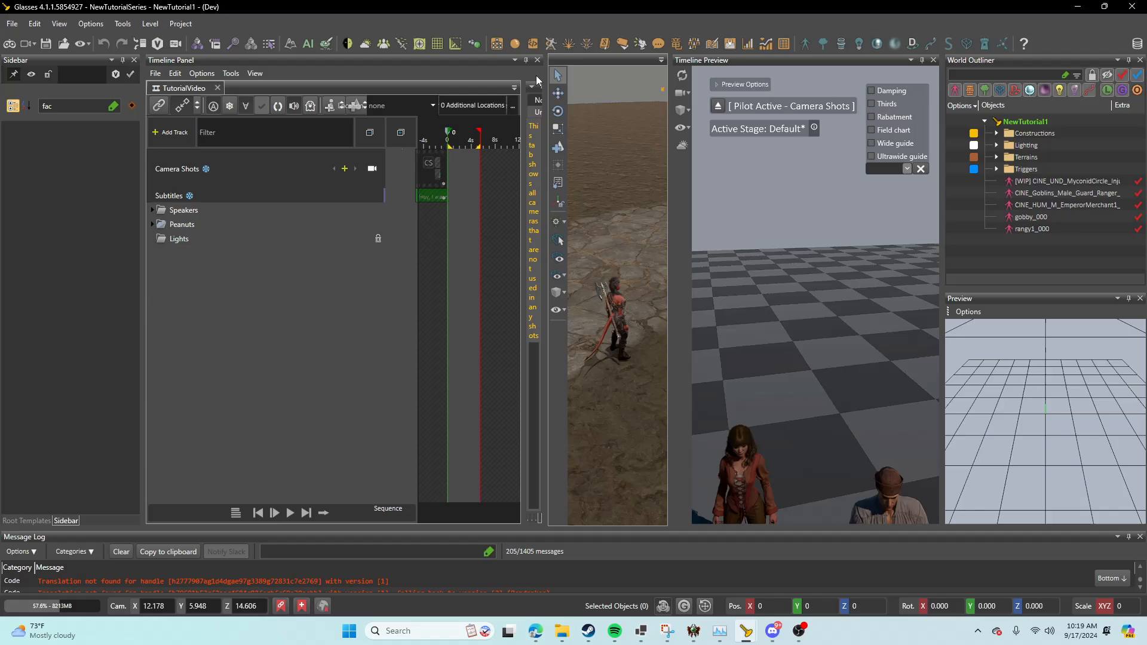
pyautogui.moveTo(271, 61); pyautogui.dragTo(513, 70)
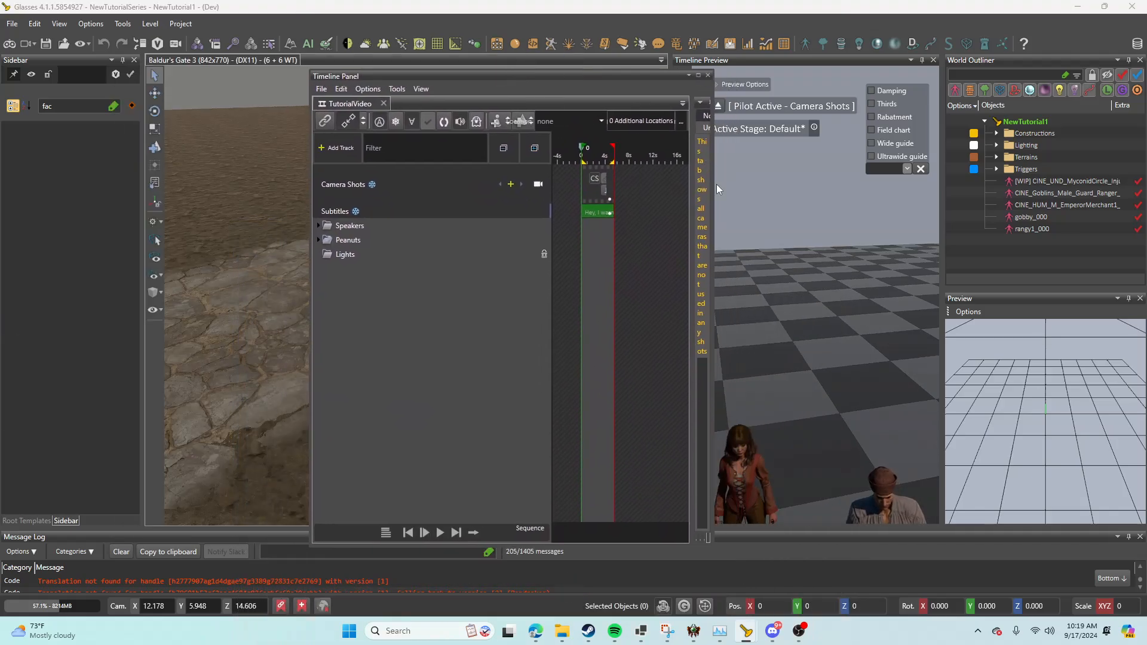
pyautogui.moveTo(711, 192); pyautogui.dragTo(892, 197)
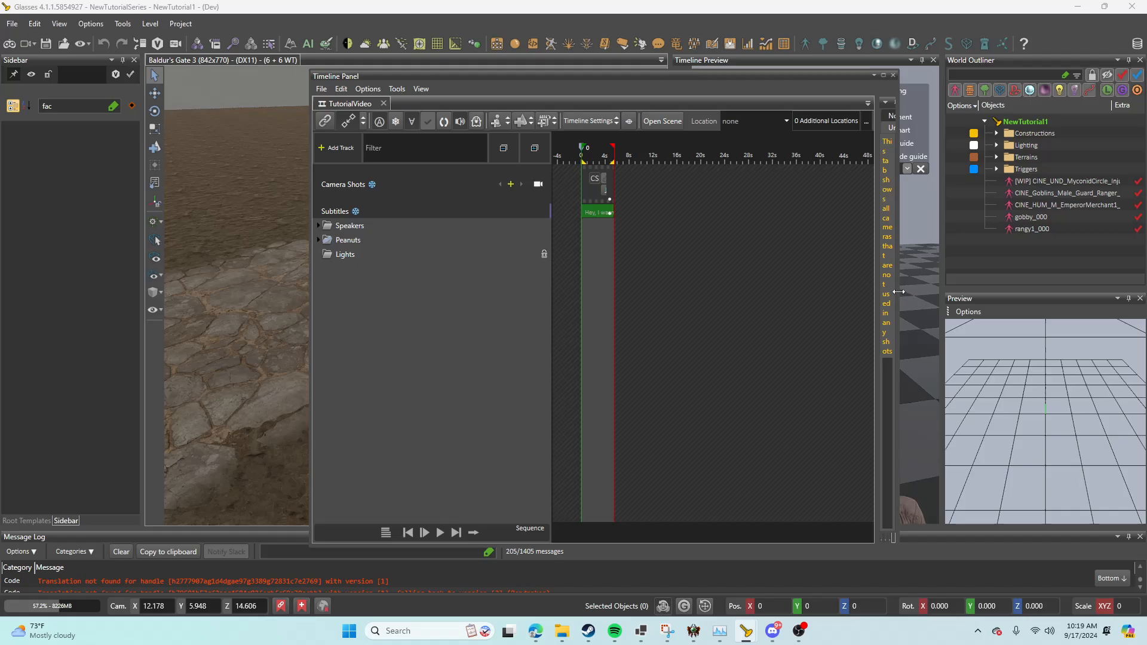
pyautogui.moveTo(900, 291); pyautogui.dragTo(1017, 298)
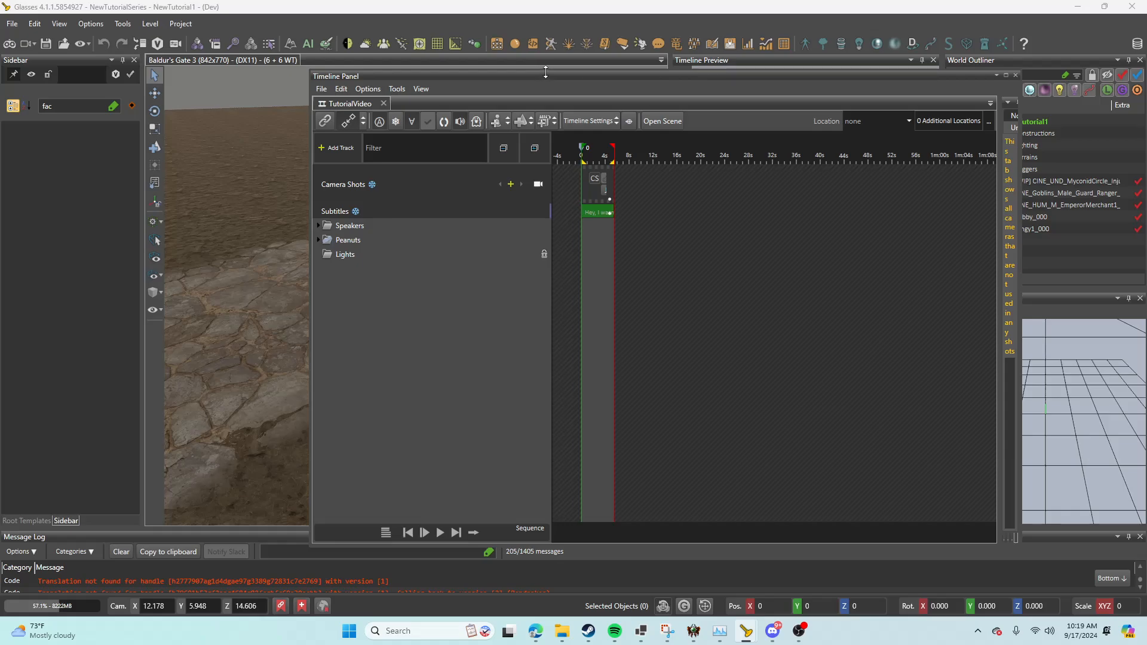
pyautogui.moveTo(519, 74); pyautogui.dragTo(441, 135)
# Step: Open the scene belonging to the TutorialVideo timeline and compare it with the timeline, ending on TutorialVideo_Scene.lsx
pyautogui.click(578, 182)
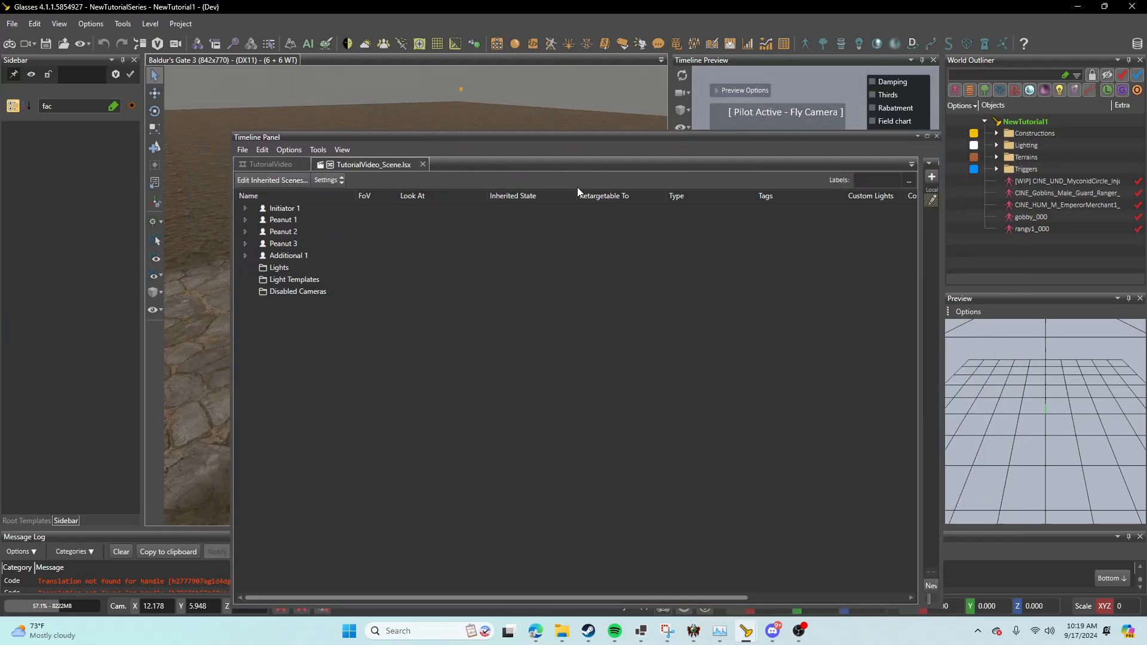
pyautogui.click(288, 167)
pyautogui.click(349, 167)
pyautogui.click(272, 165)
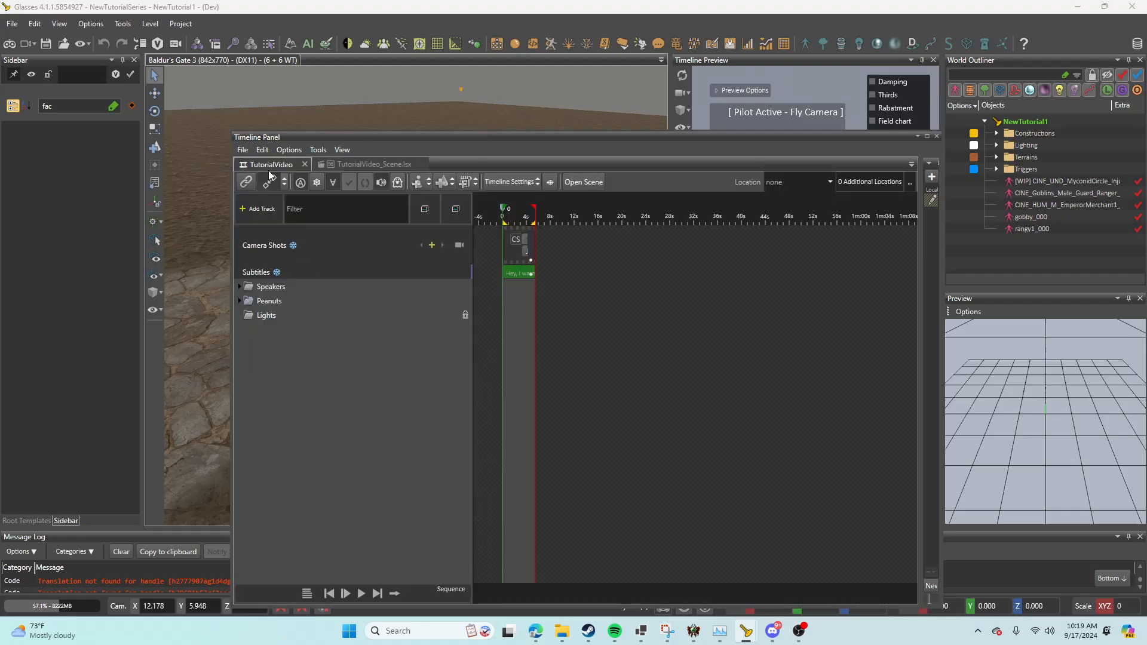
pyautogui.click(374, 166)
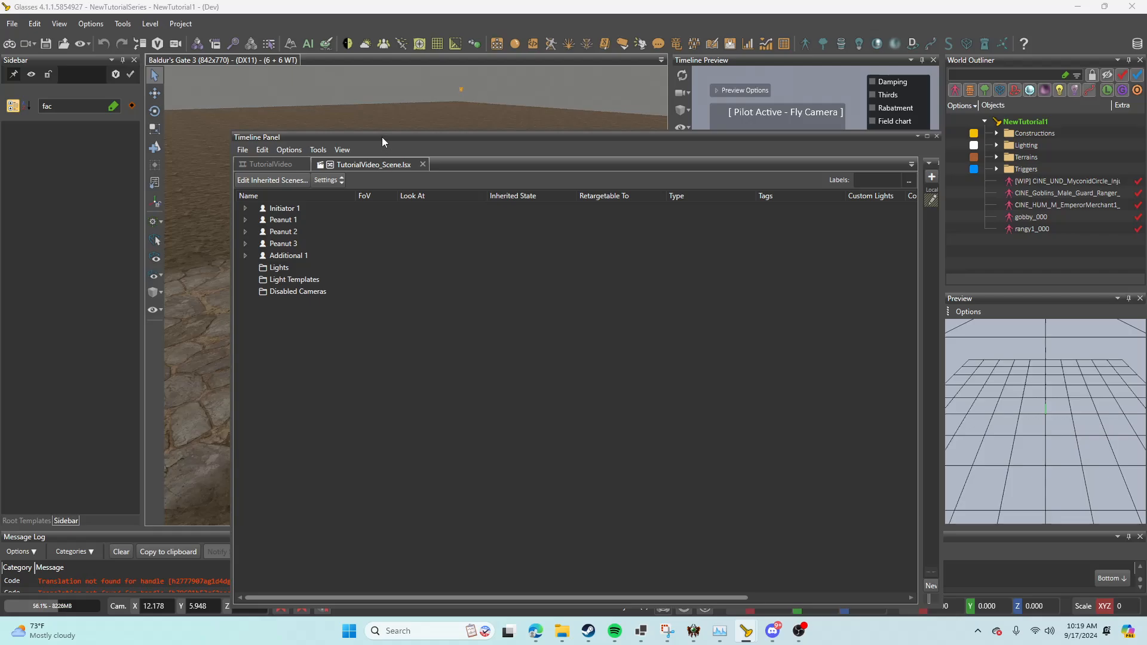
# Step: Move the Timeline Panel clear of the Timeline Preview, keeping it as a floating window
pyautogui.moveTo(382, 138); pyautogui.dragTo(137, 50)
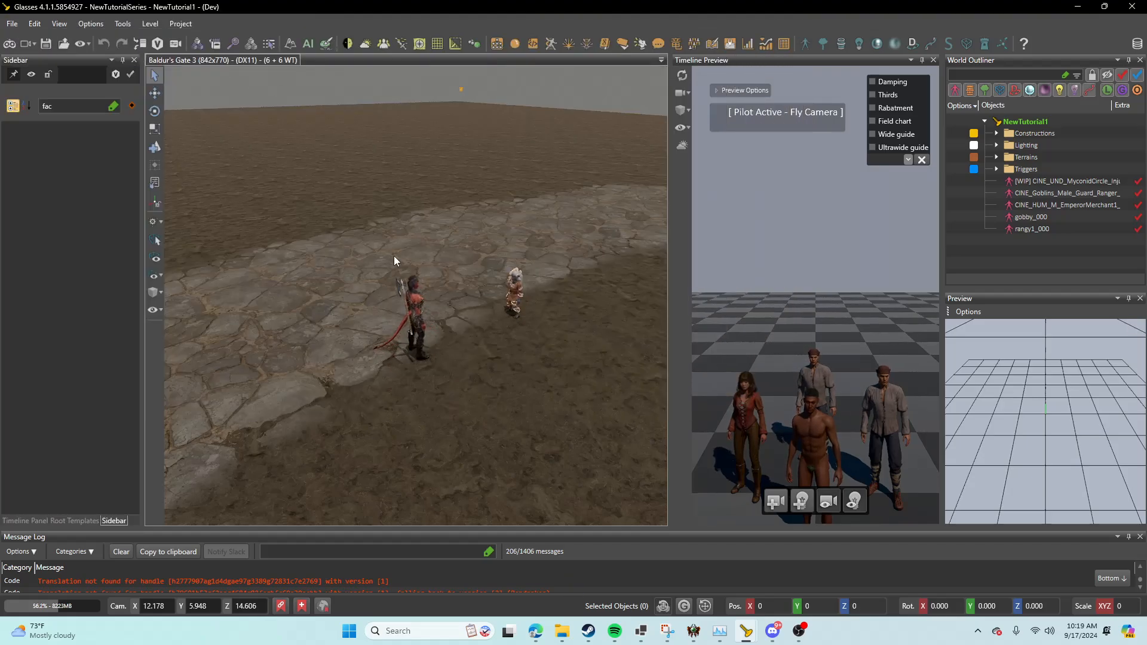
pyautogui.moveTo(755, 639)
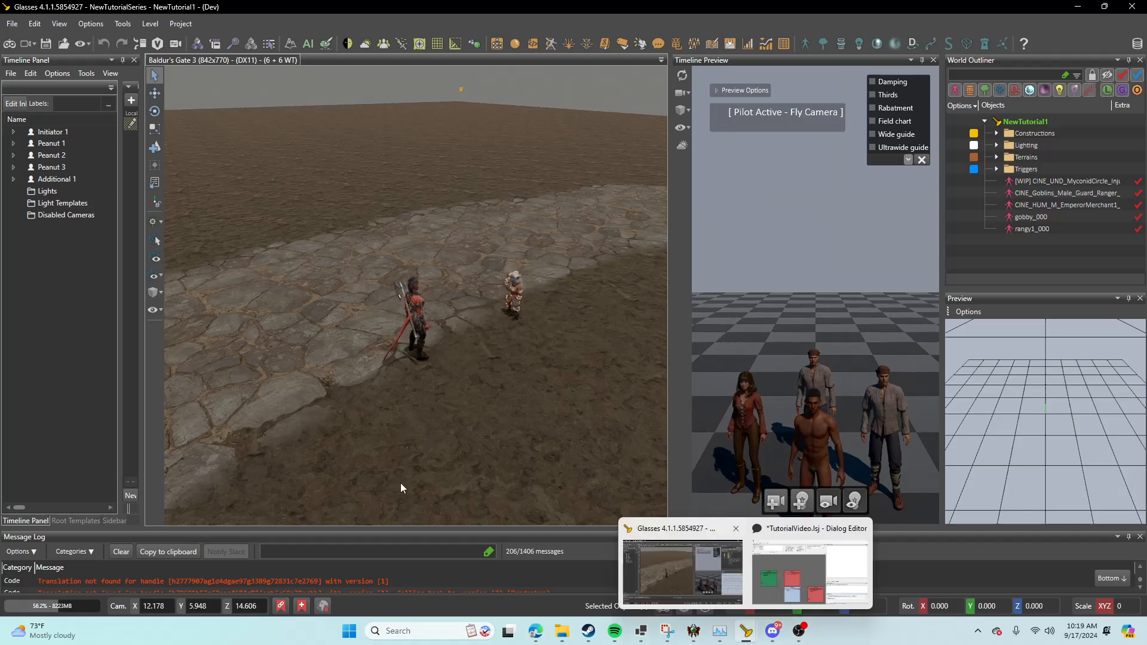
pyautogui.moveTo(28, 522); pyautogui.dragTo(67, 522)
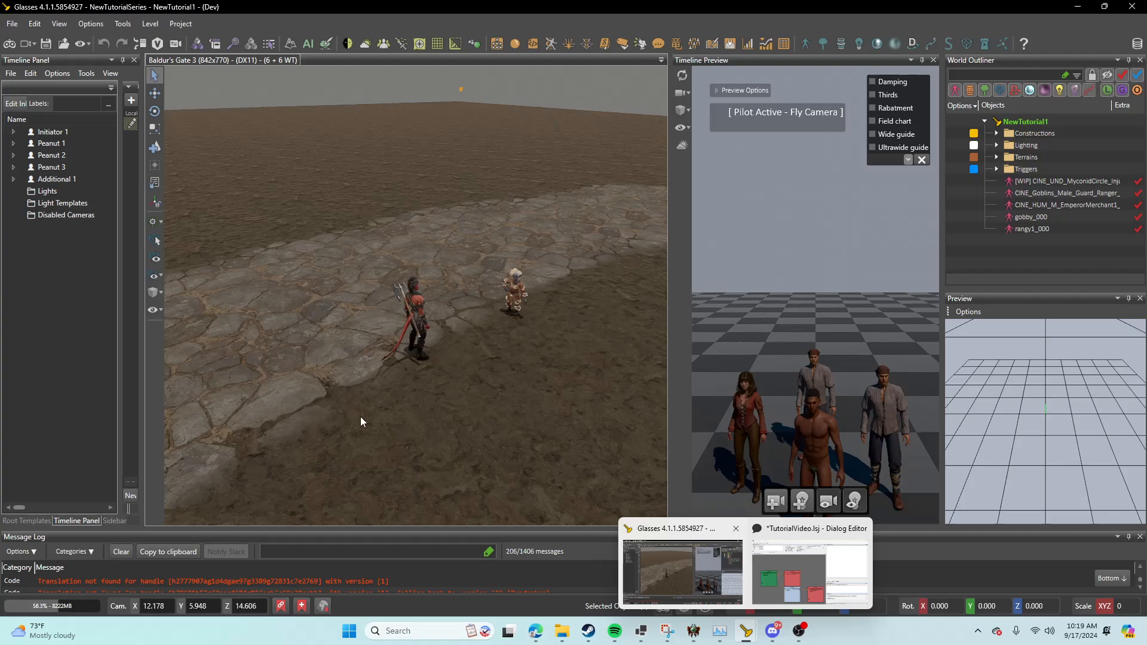
pyautogui.moveTo(360, 422); pyautogui.dragTo(571, 104)
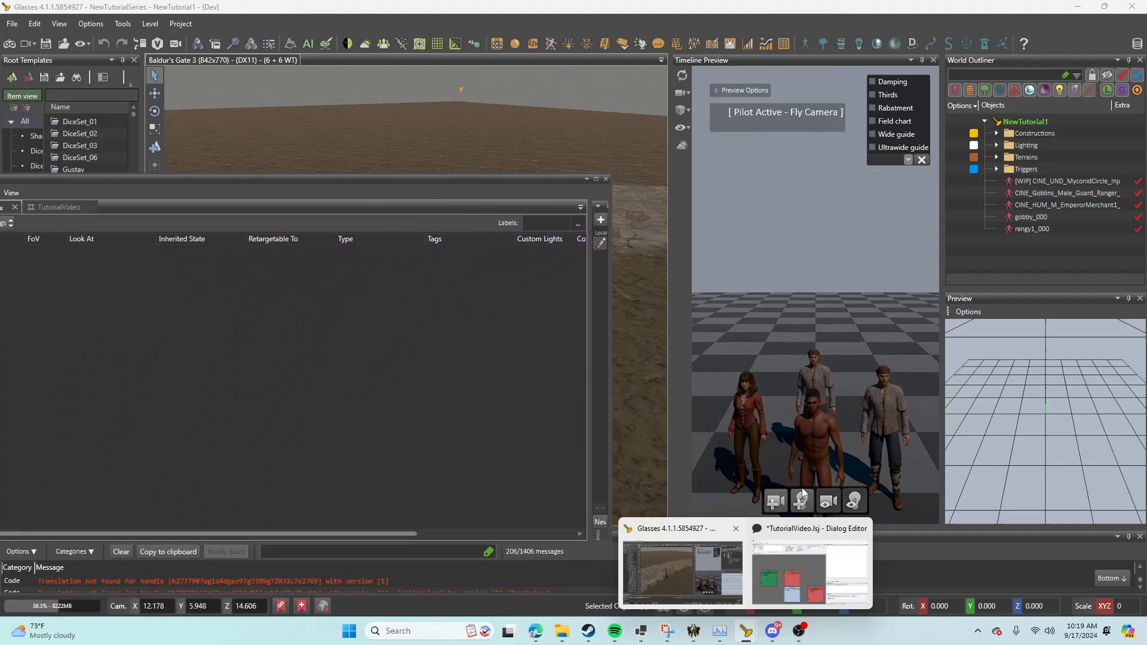
# Step: Add a new camera to the TutorialVideo scene and pilot Camera 0 to frame the characters and the gnome from the side
pyautogui.click(775, 502)
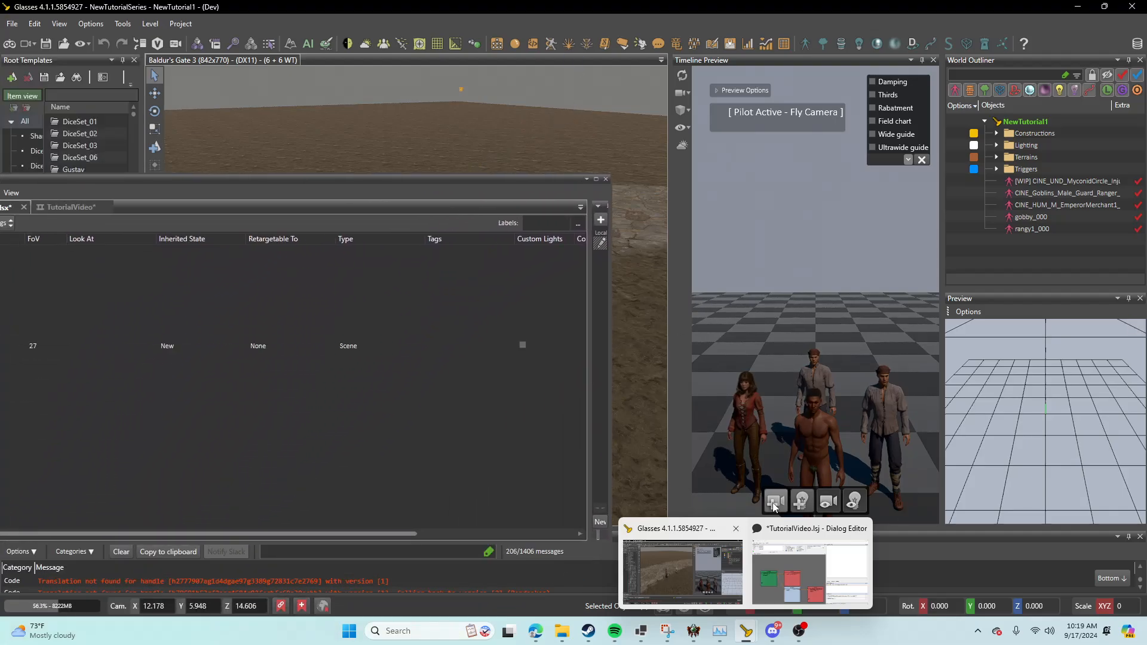
pyautogui.doubleClick(277, 181)
pyautogui.rightClick(62, 318)
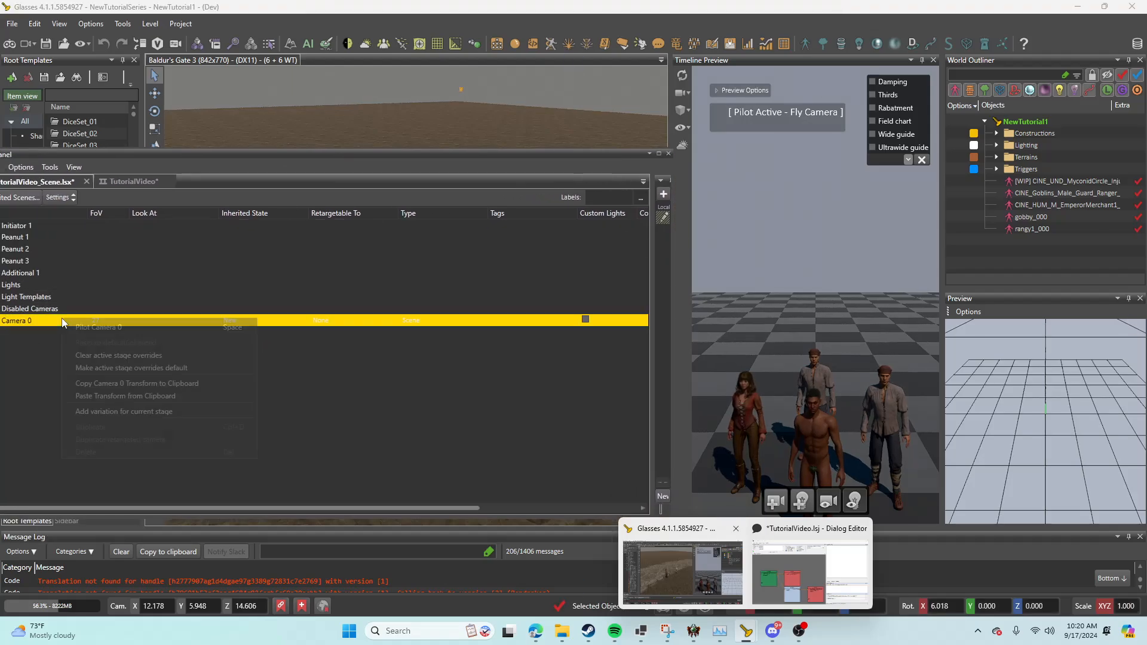
pyautogui.click(114, 327)
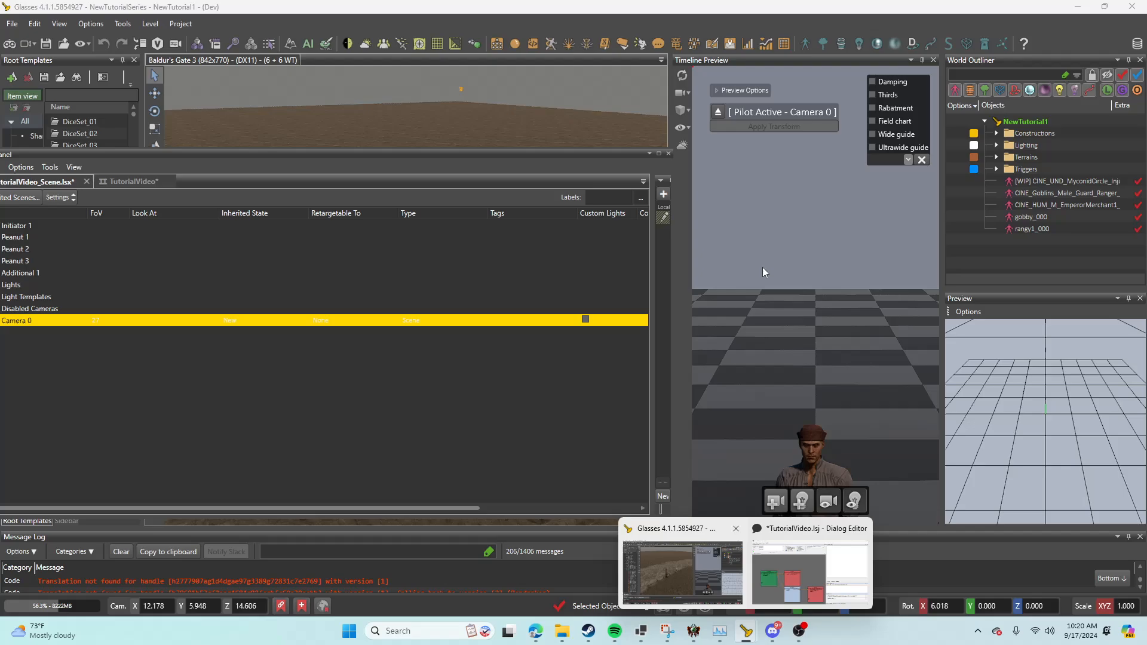
pyautogui.moveTo(756, 301)
pyautogui.mouseDown(button='right')
pyautogui.moveTo(729, 293)
pyautogui.moveTo(755, 301)
pyautogui.mouseUp(button='right')
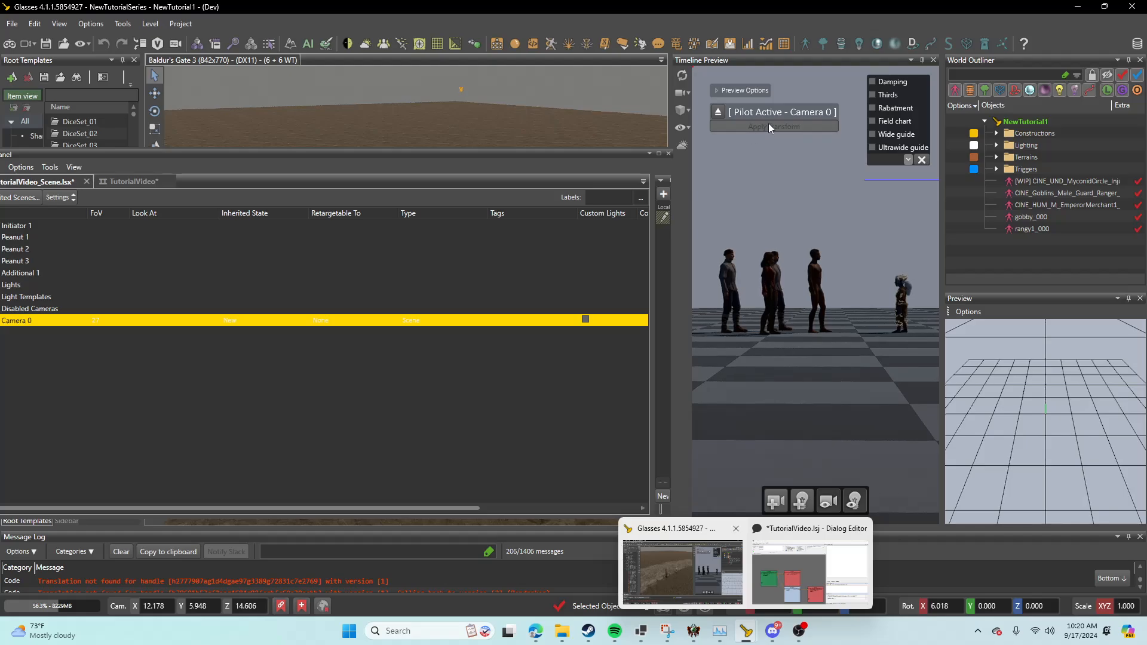
# Step: Save the scene and apply the piloted camera's changes while switching to the TutorialVideo timeline
pyautogui.moveTo(306, 154); pyautogui.dragTo(466, 102)
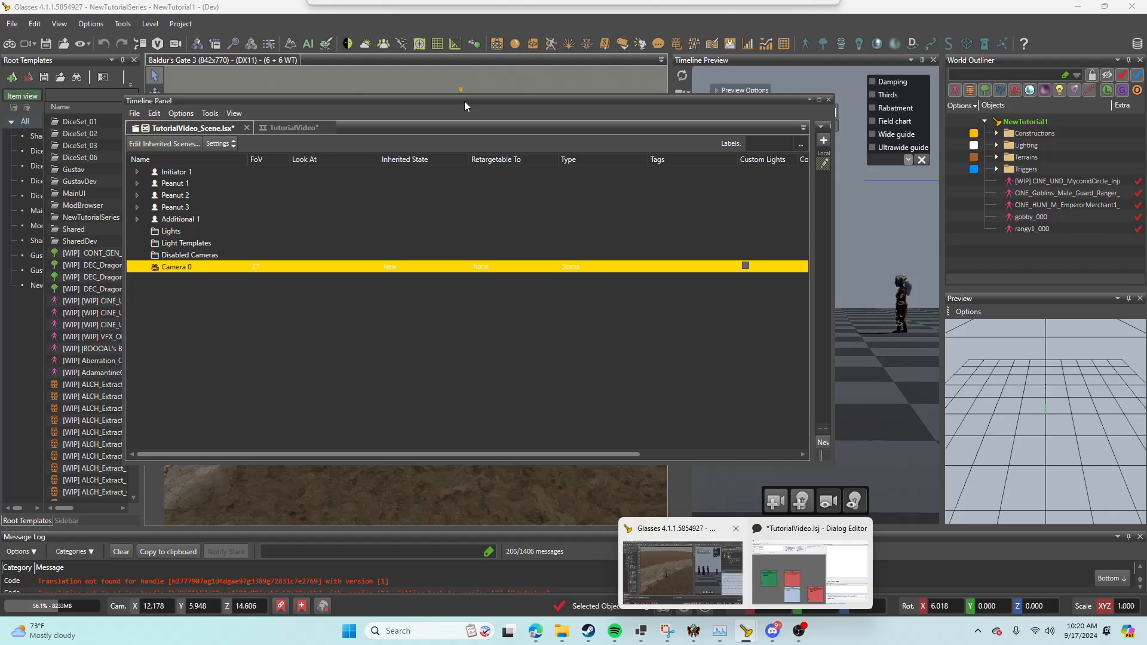
pyautogui.click(134, 113)
pyautogui.click(166, 187)
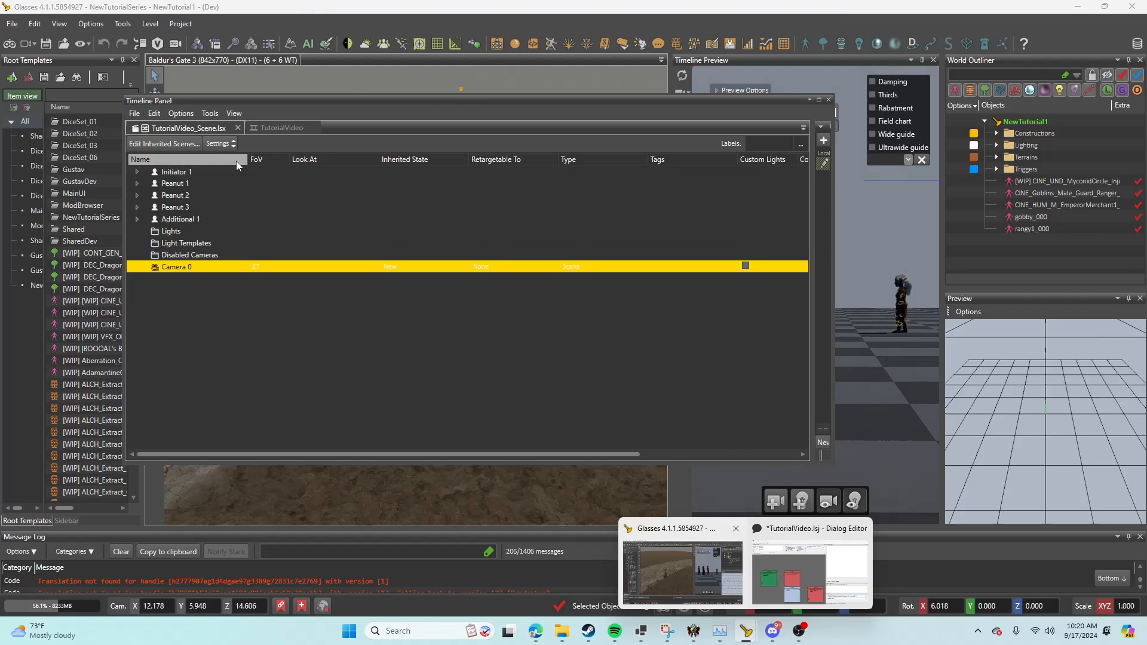
pyautogui.click(269, 128)
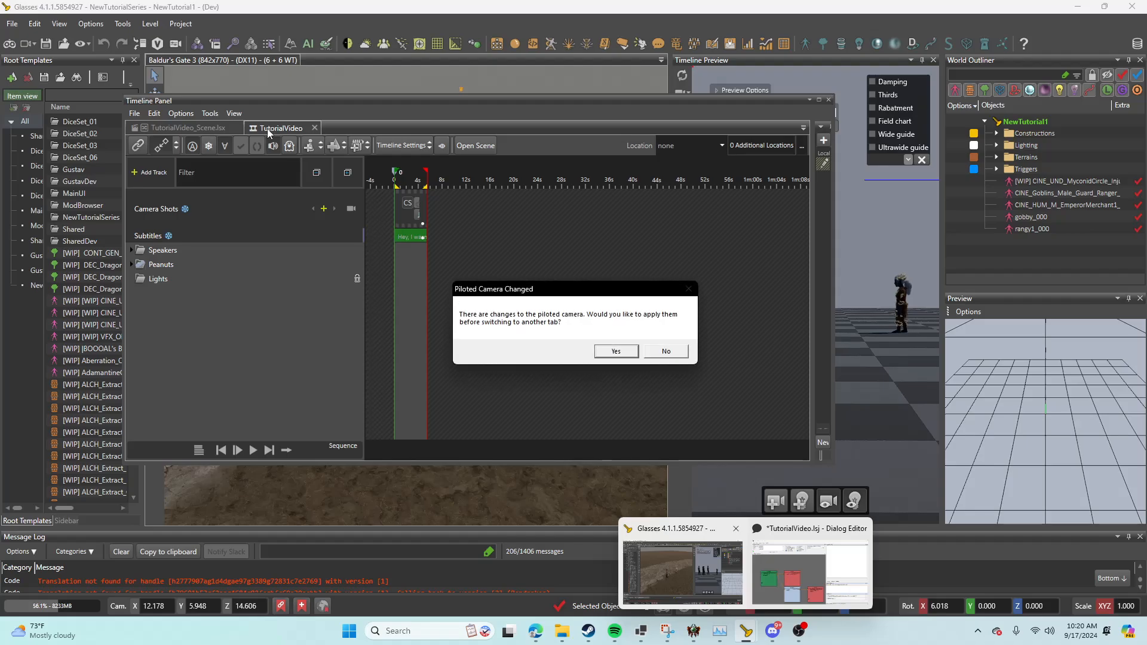
pyautogui.click(616, 352)
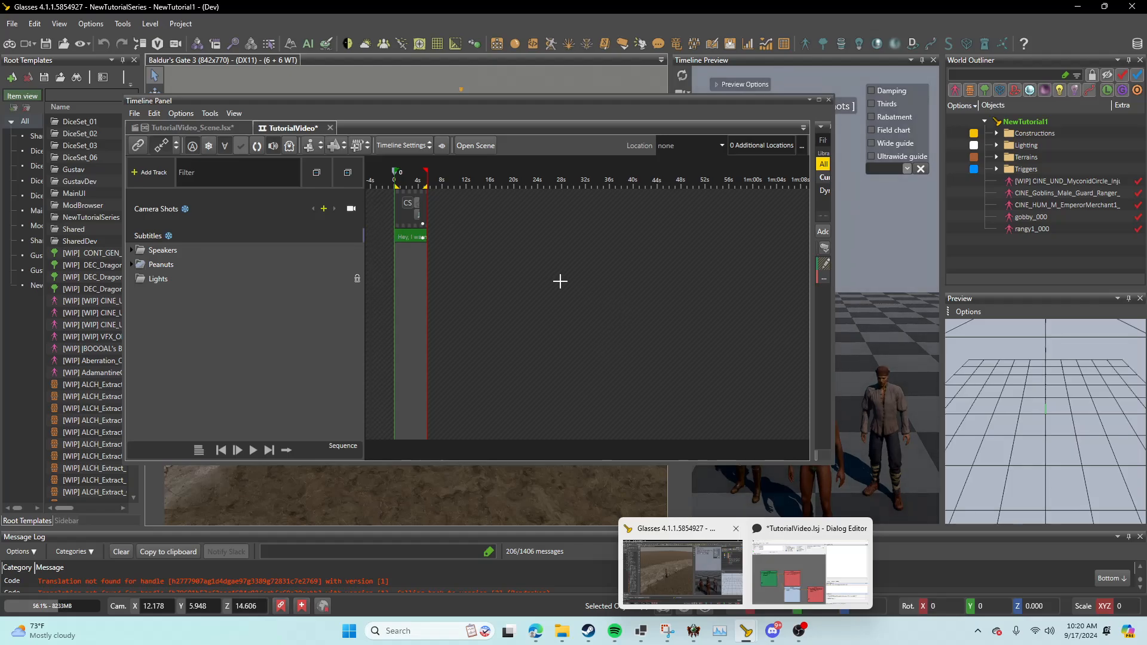
# Step: Return to TutorialVideo_Scene.lsx and save the scene and timeline with the applied camera changes
pyautogui.moveTo(428, 101)
pyautogui.mouseDown()
pyautogui.moveTo(331, 66)
pyautogui.moveTo(397, 61)
pyautogui.moveTo(447, 88)
pyautogui.mouseUp()
pyautogui.click(202, 117)
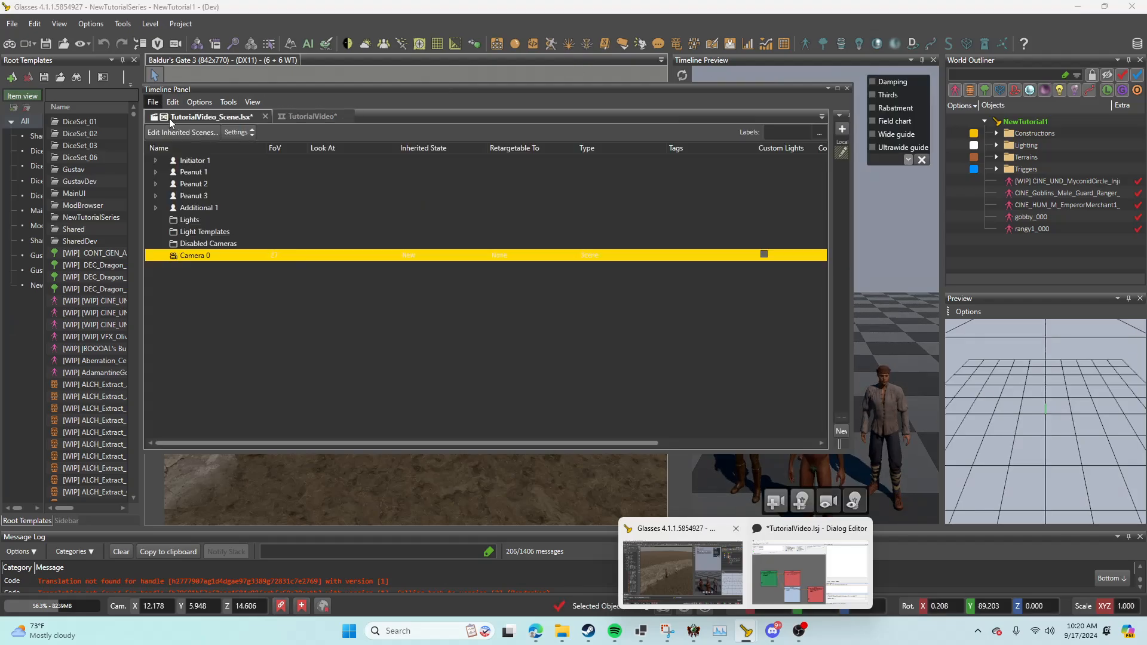
pyautogui.click(153, 102)
pyautogui.click(171, 181)
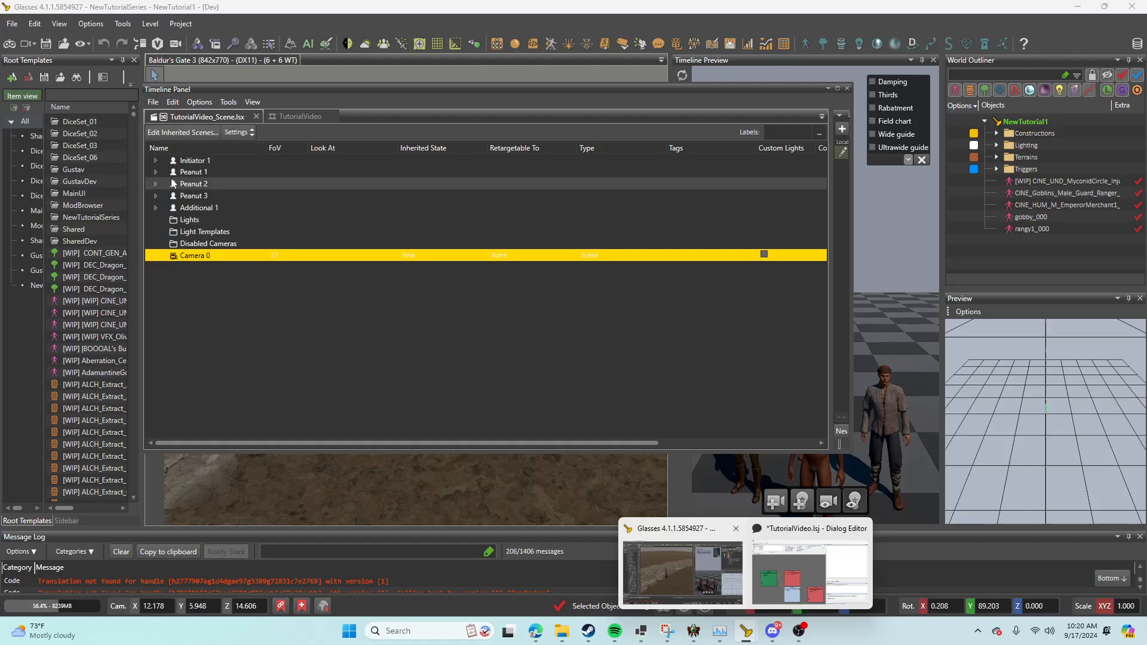
# Step: Return to the TutorialVideo timeline, enlarge the Timeline Panel and widen its Playlists pane to show the dialog lines
pyautogui.click(284, 116)
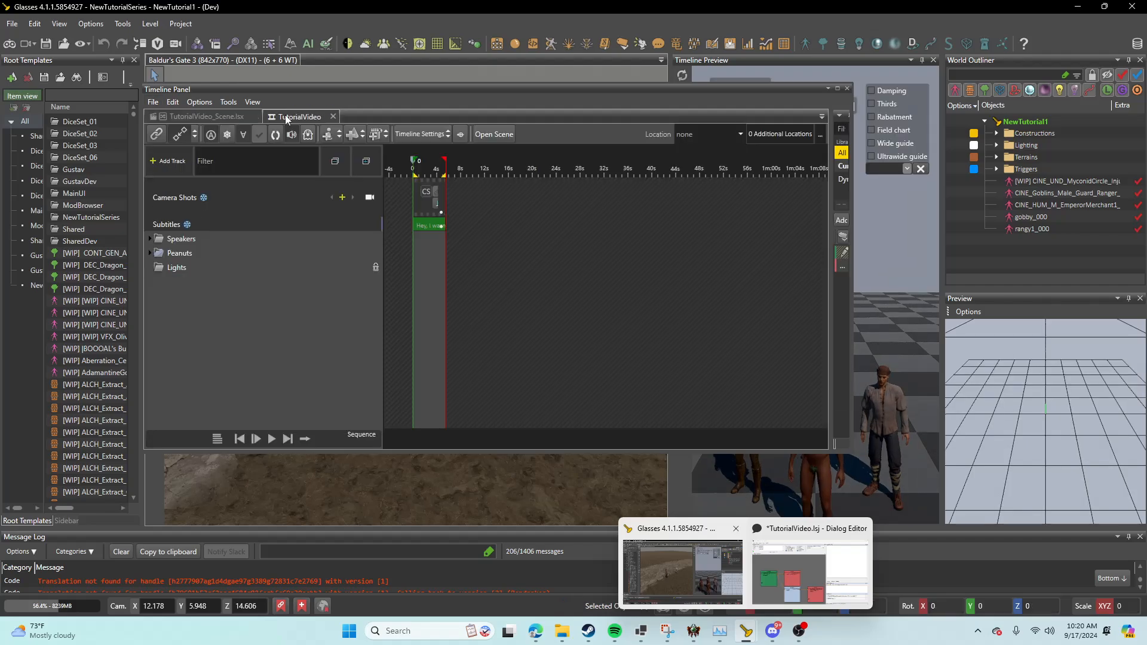
pyautogui.click(217, 117)
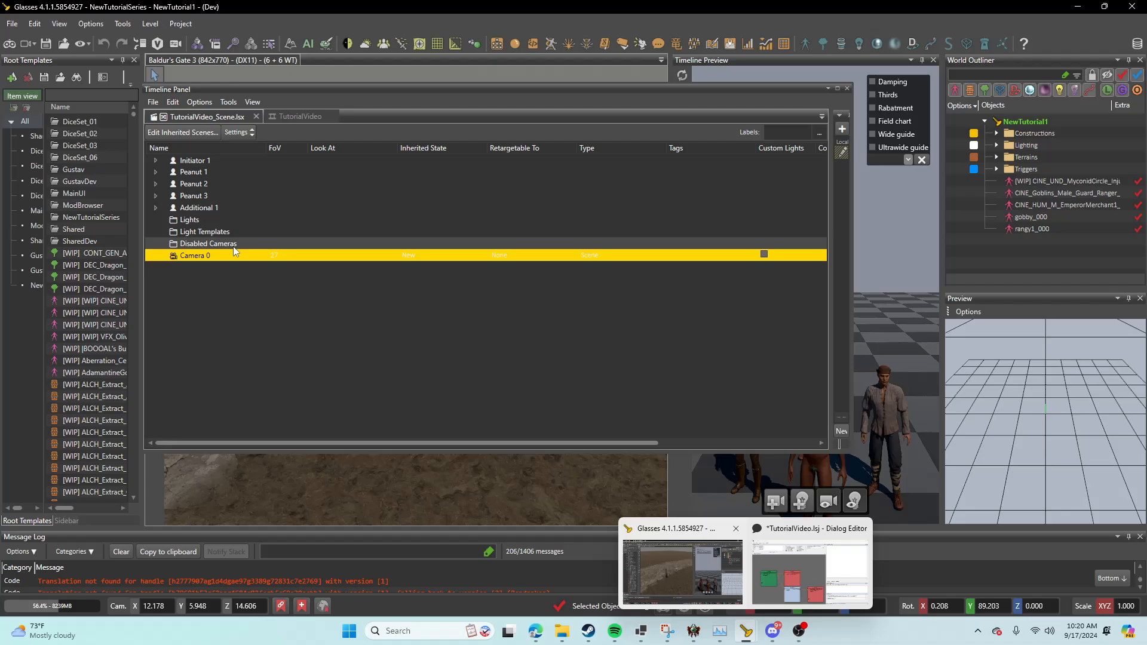
pyautogui.click(309, 117)
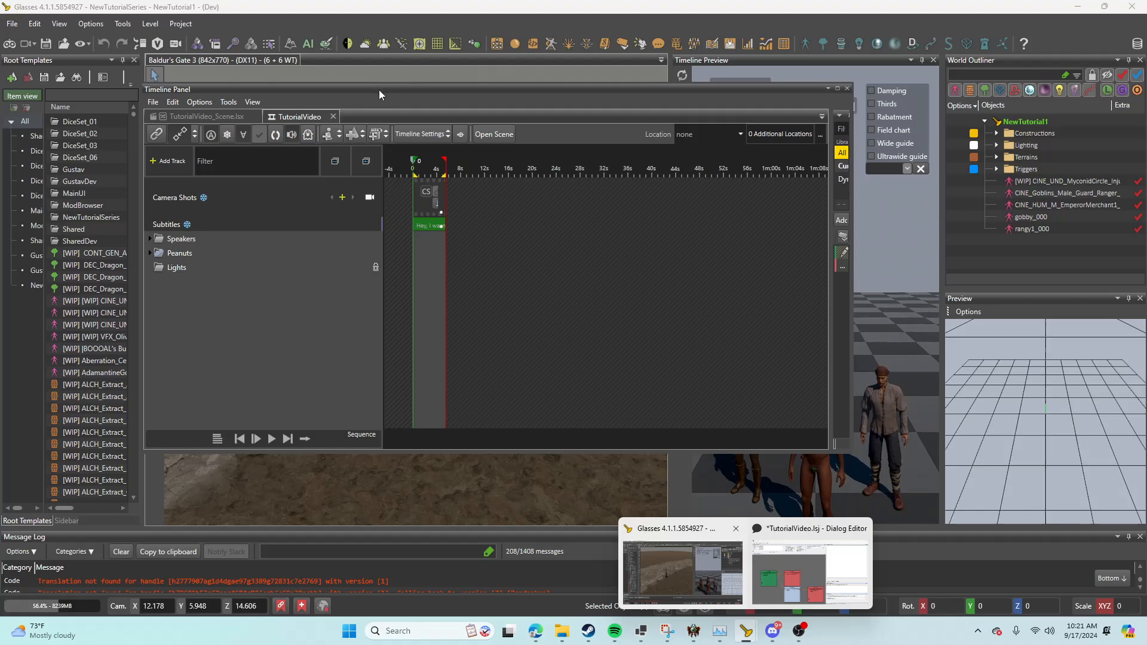
pyautogui.moveTo(378, 88); pyautogui.dragTo(336, 46)
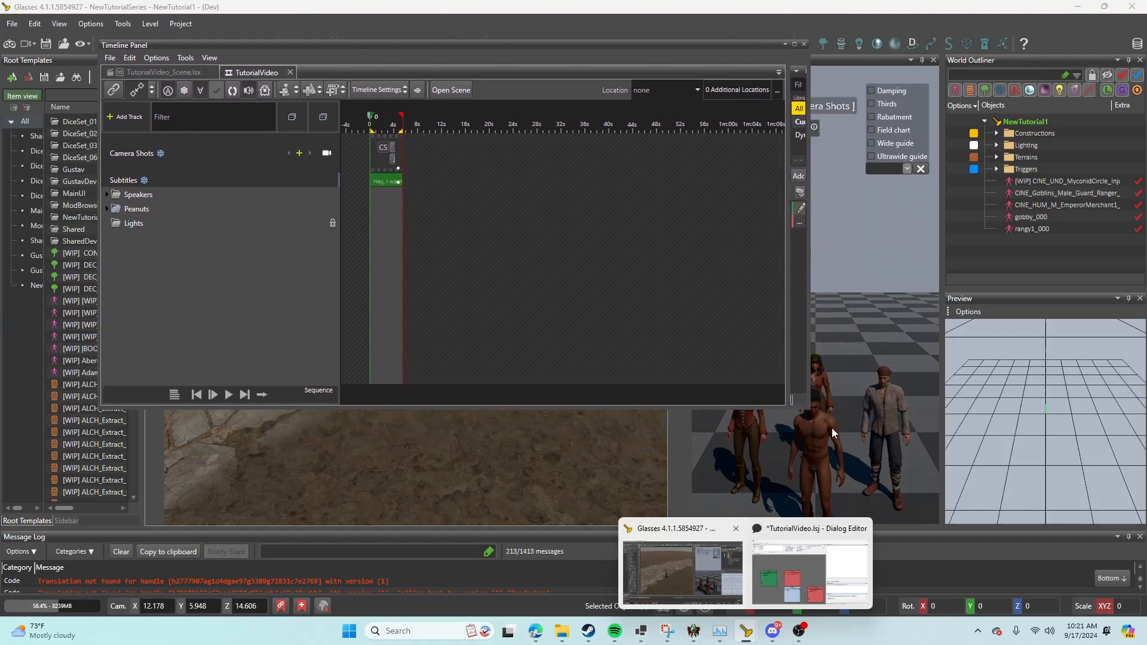
pyautogui.moveTo(806, 409); pyautogui.dragTo(995, 478)
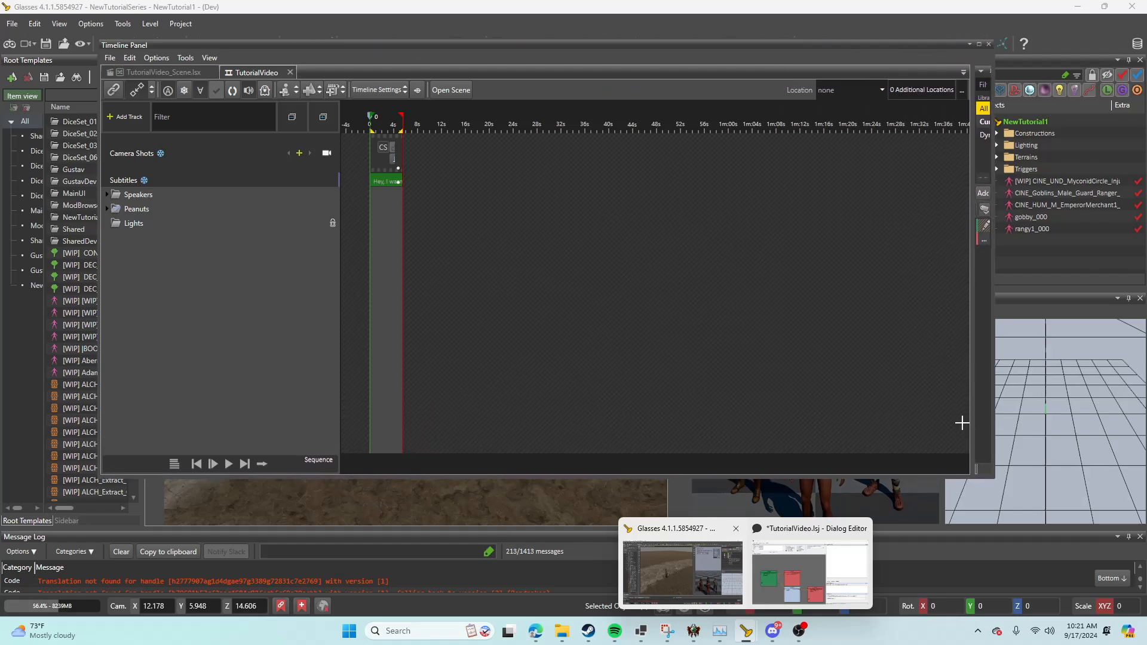
pyautogui.moveTo(971, 422); pyautogui.dragTo(838, 388)
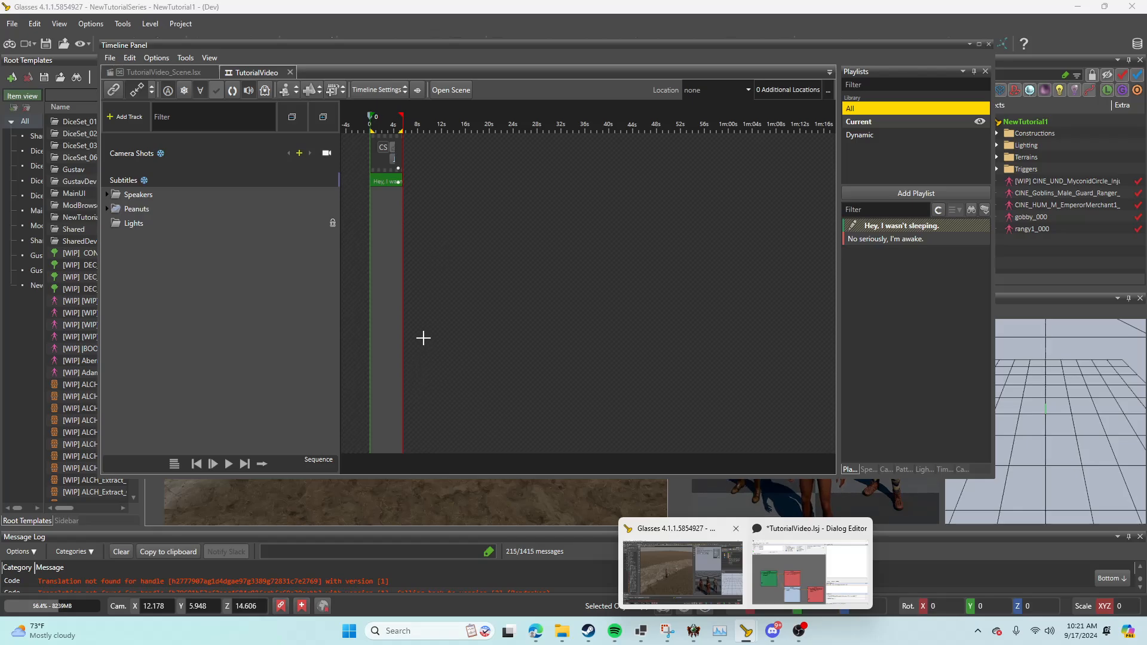
# Step: Examine the timelines of "Hey, I wasn't sleeping." and "No seriously, I'm awake." at close range, ending on the first line
pyautogui.scroll(10, 423, 338)
pyautogui.moveTo(601, 450); pyautogui.dragTo(373, 443)
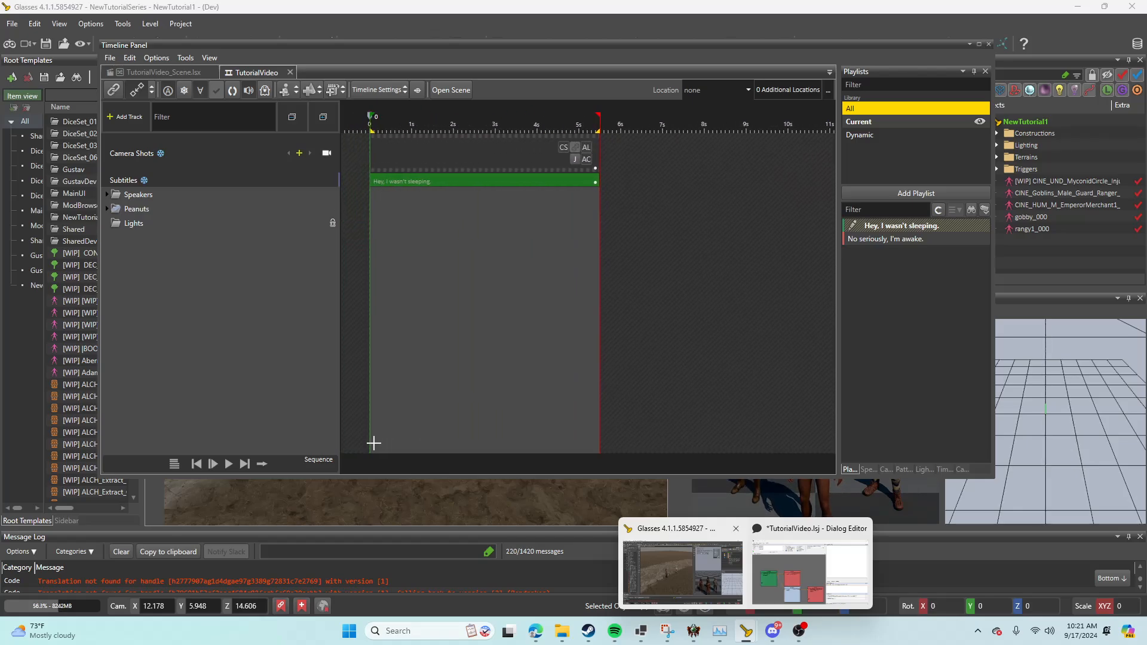
pyautogui.click(856, 242)
pyautogui.click(873, 228)
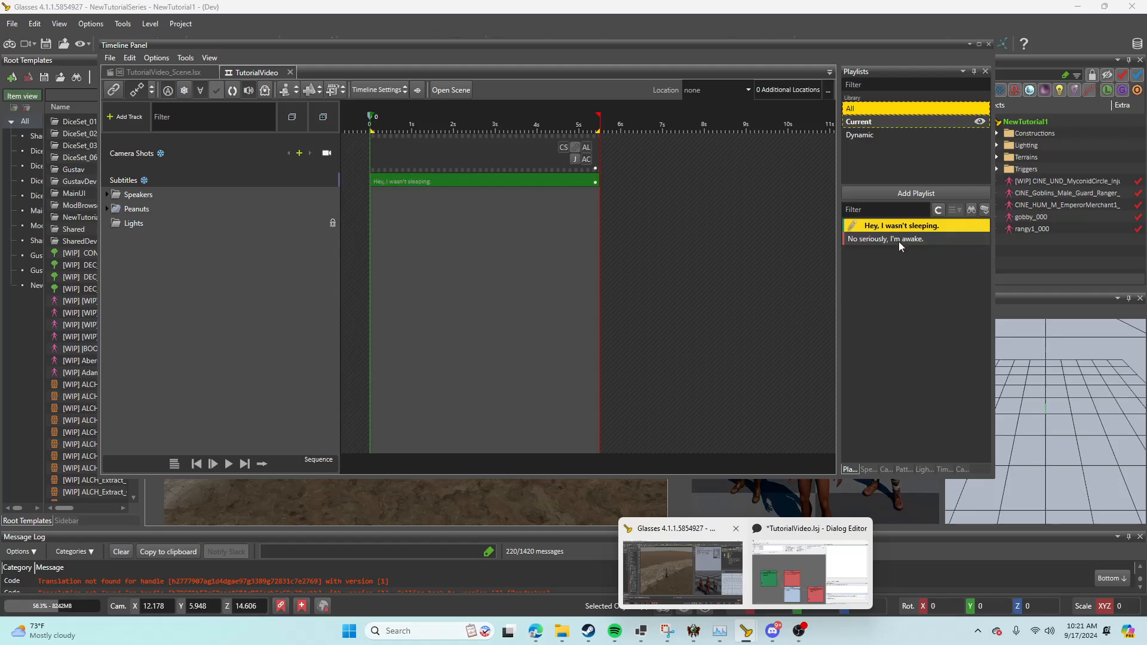
pyautogui.click(899, 241)
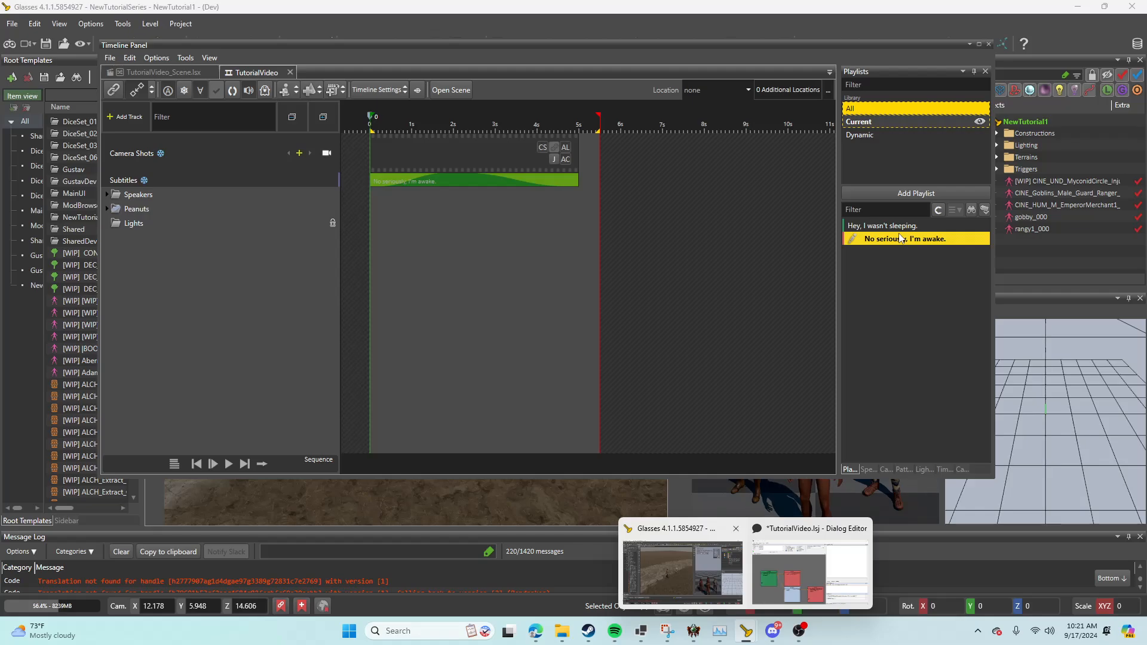
pyautogui.click(901, 230)
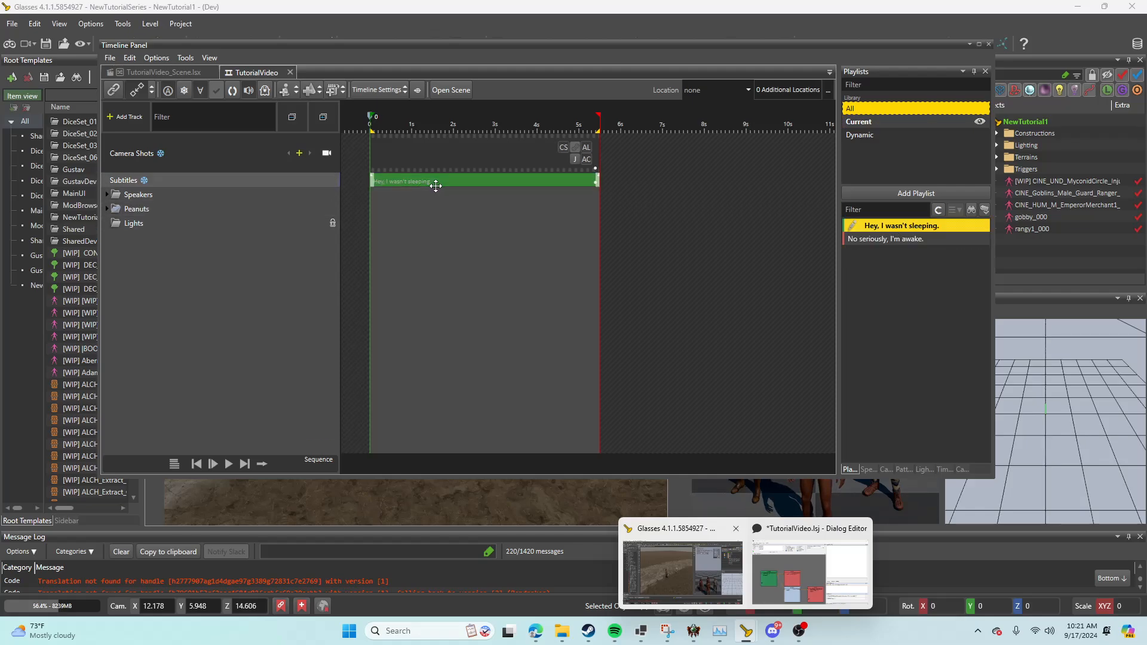
# Step: Add a Body animation track to the gnome speaker for the line "Hey, I wasn't sleeping."
pyautogui.click(108, 195)
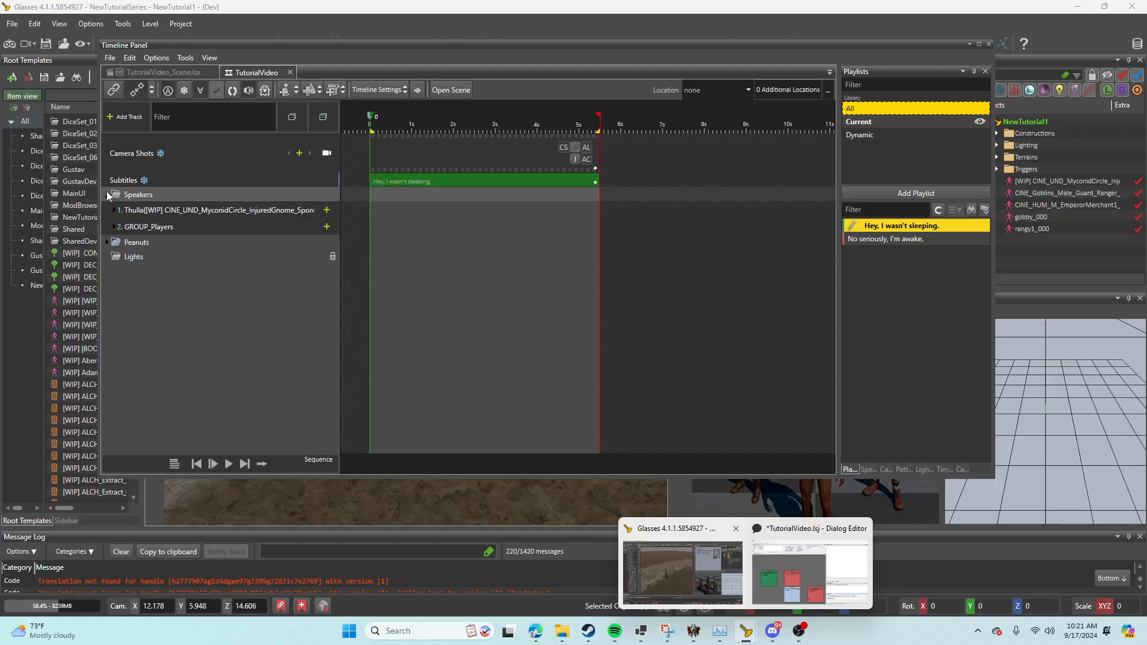
pyautogui.click(323, 212)
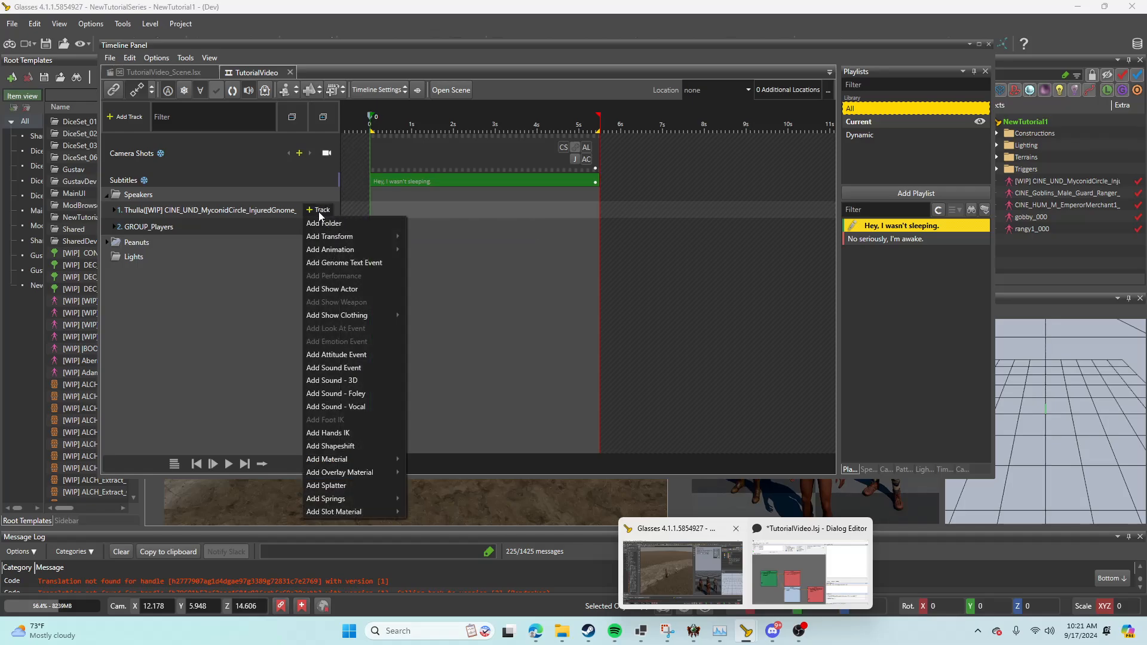
pyautogui.moveTo(310, 251)
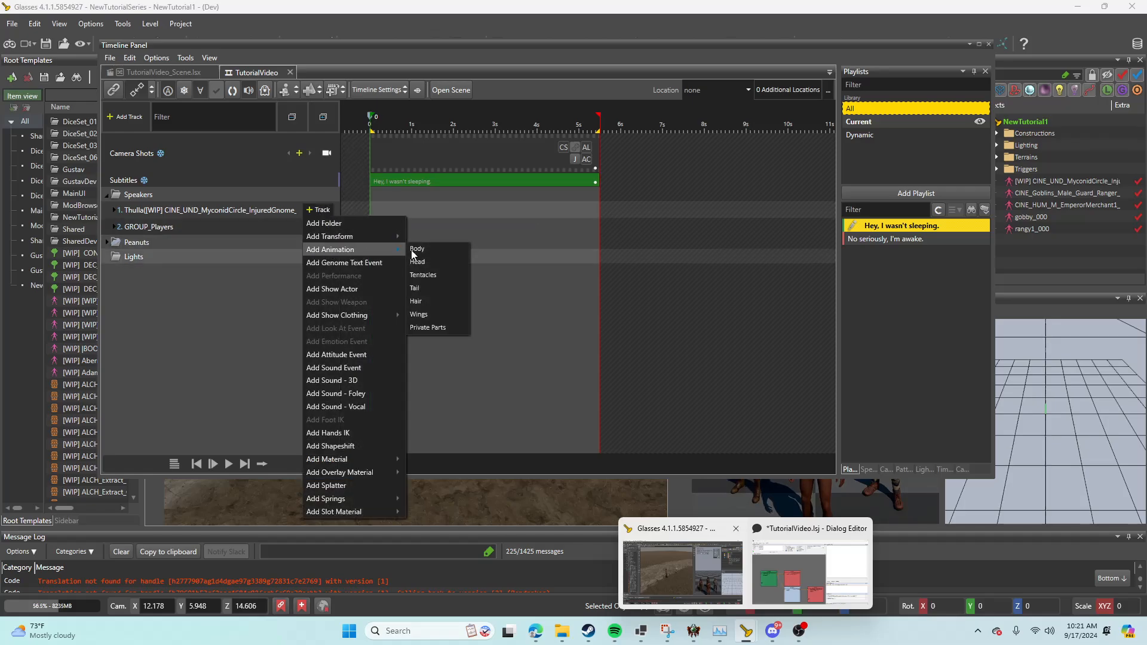
pyautogui.click(438, 250)
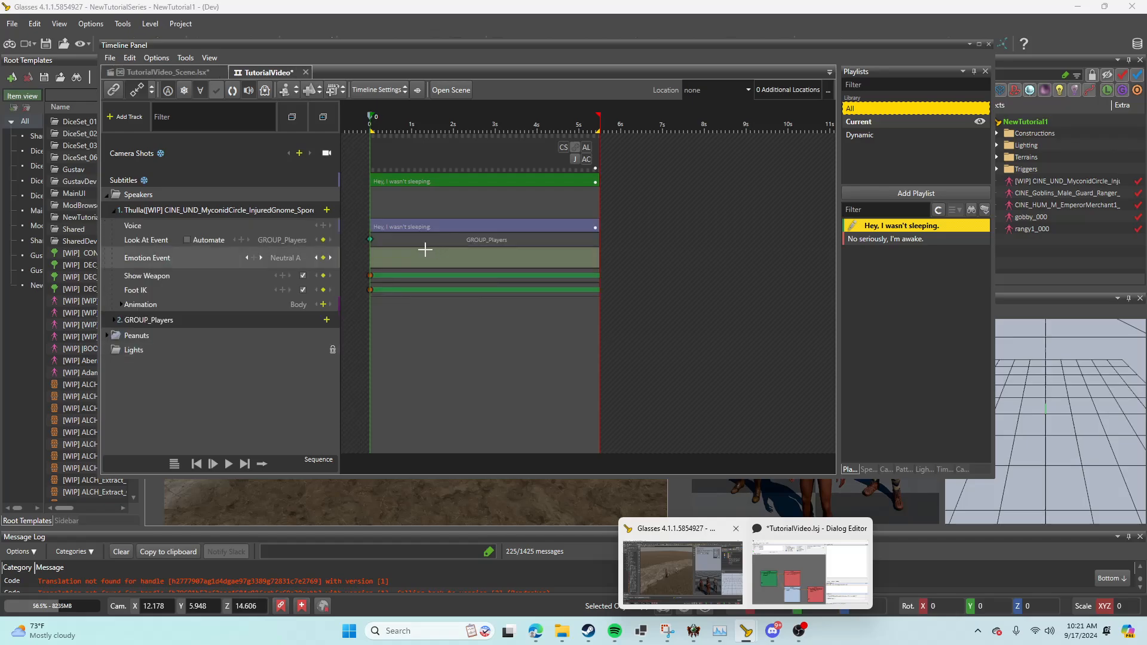
# Step: Search the animations for "sleep" and add SCENE_CAMP_CampSleep_Awake_toSit_PLYR to the gnome's Body animation track at time 0
pyautogui.click(323, 305)
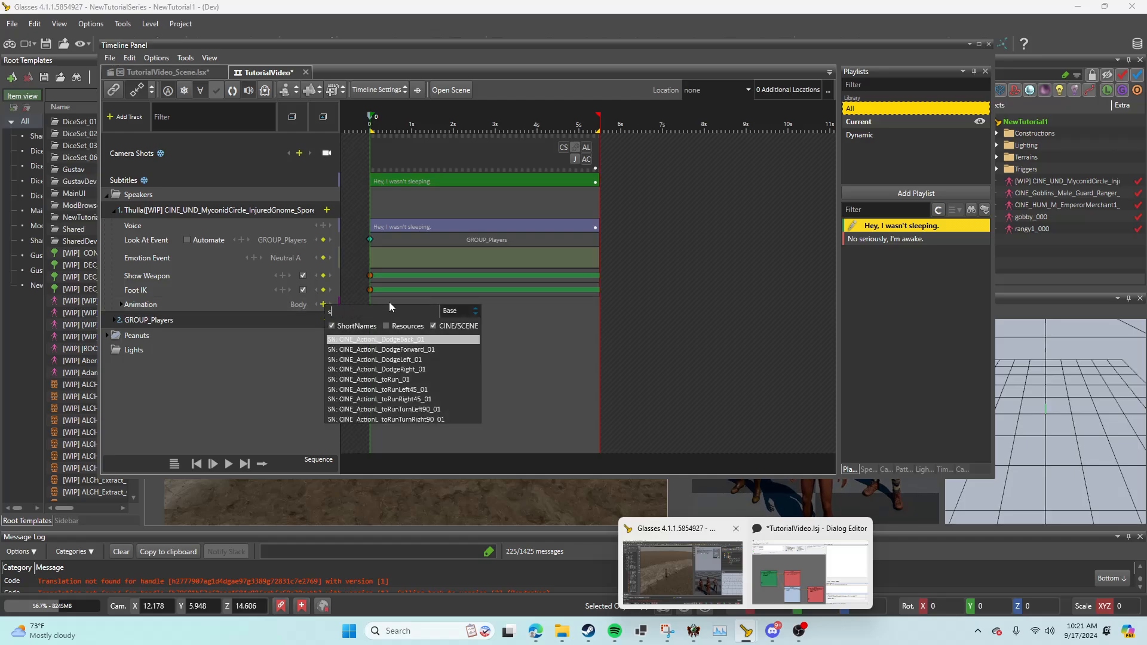
pyautogui.write('sleep')
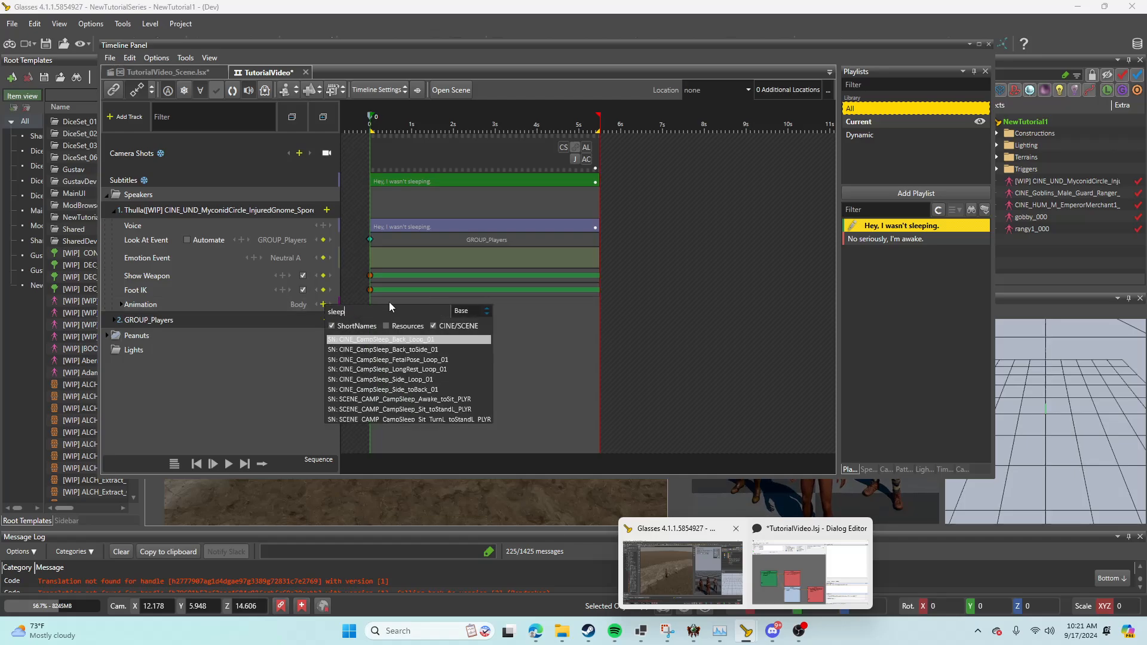
pyautogui.click(391, 400)
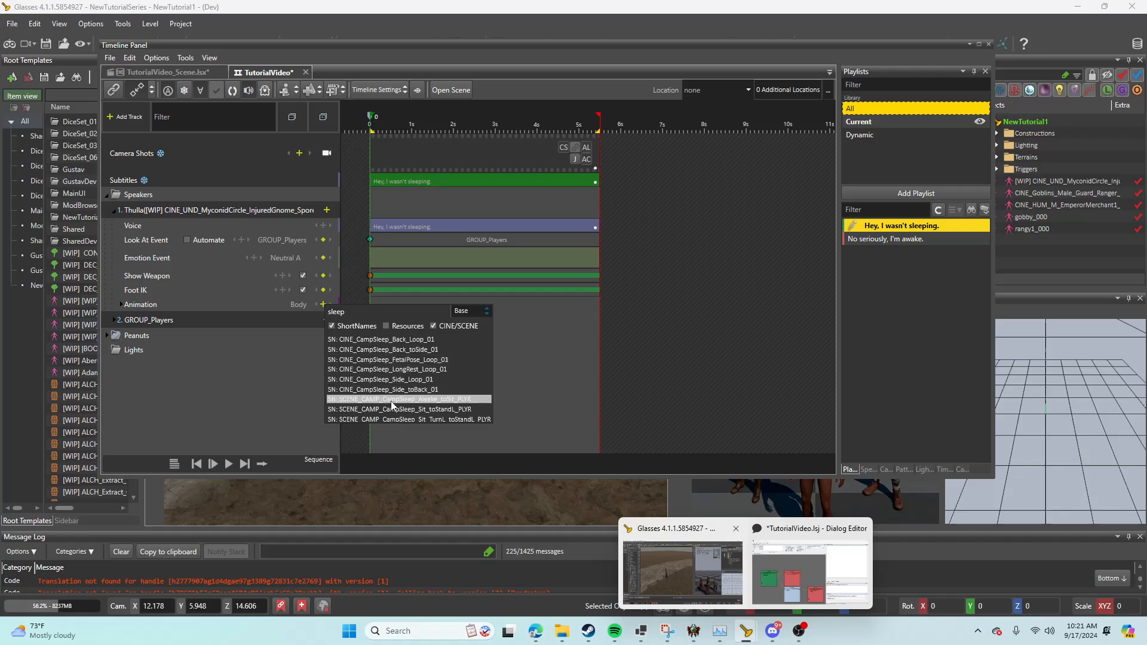
pyautogui.click(391, 401)
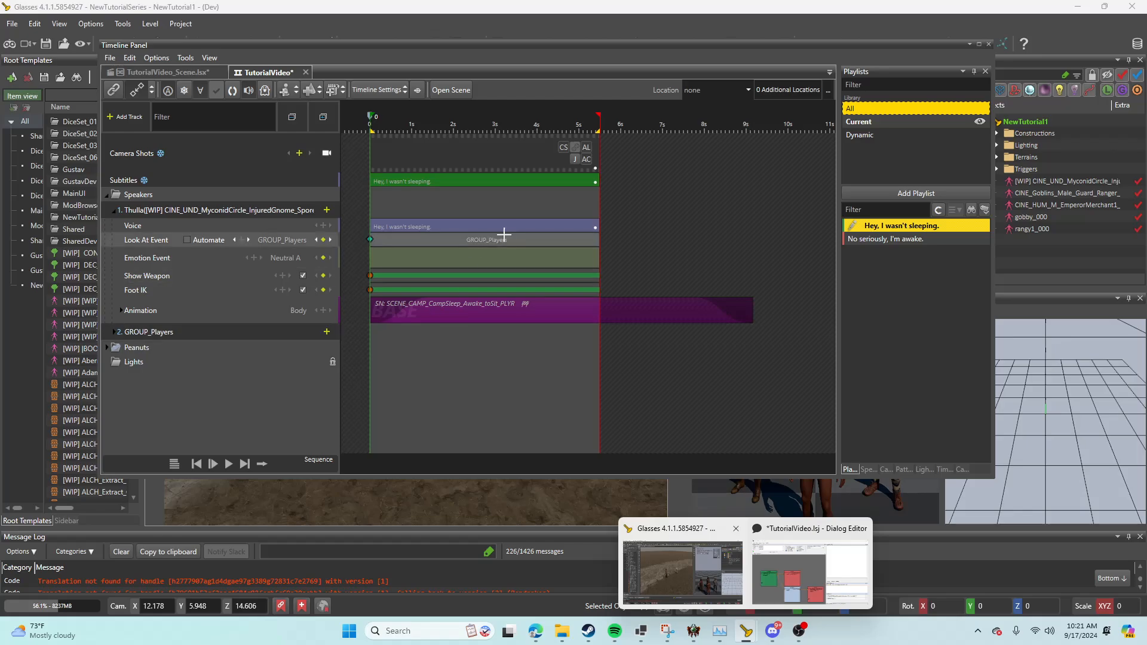
# Step: Play back the first line's timeline and examine the gnome's wake-up animation in the Timeline Preview
pyautogui.press('space')
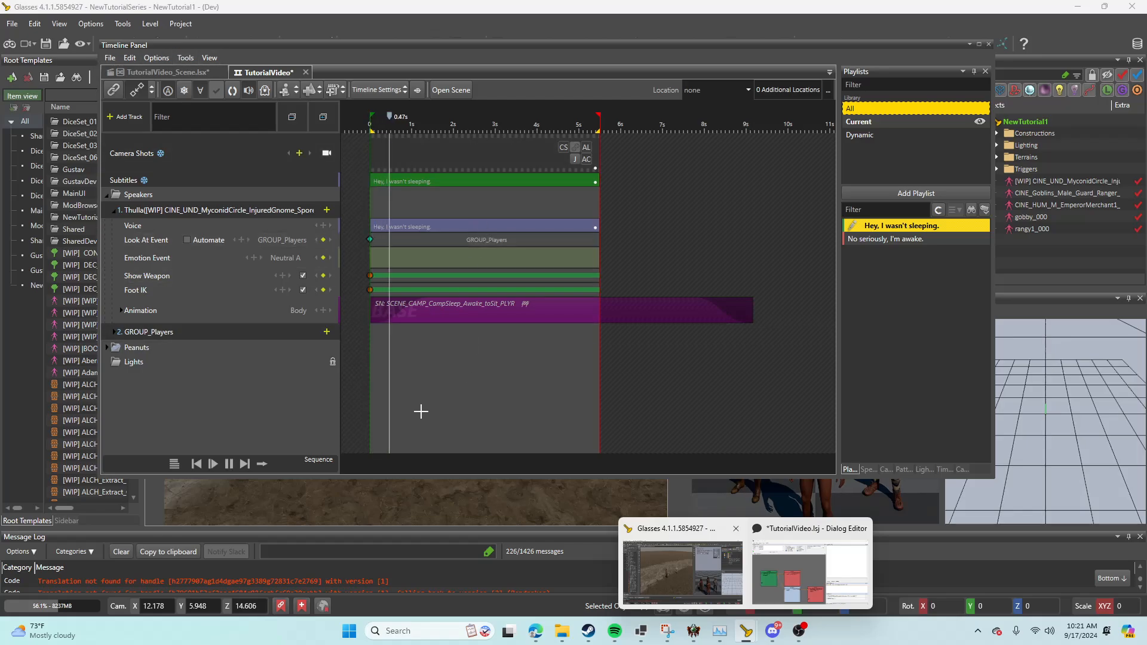
pyautogui.press('space')
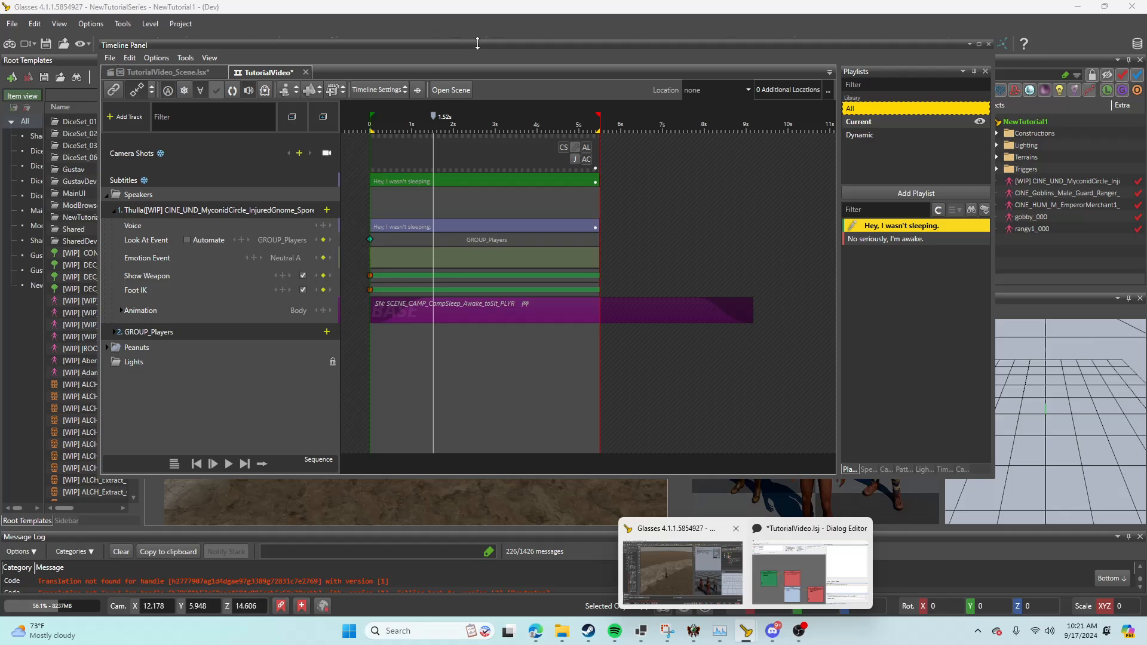
pyautogui.moveTo(480, 62); pyautogui.dragTo(448, 304)
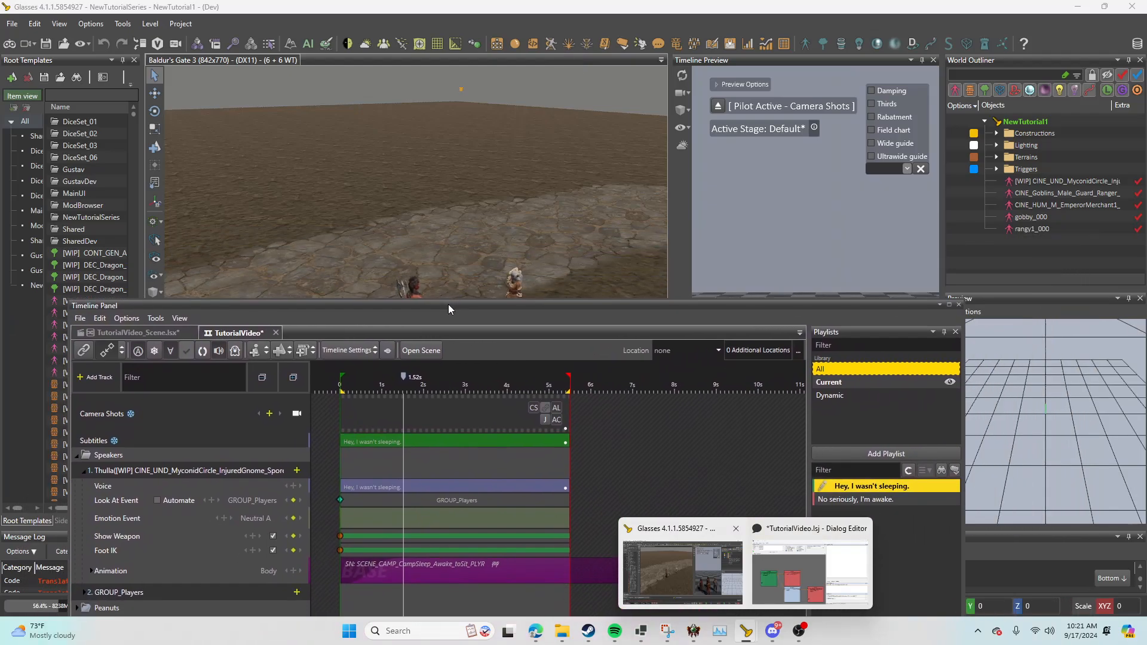
pyautogui.click(681, 239)
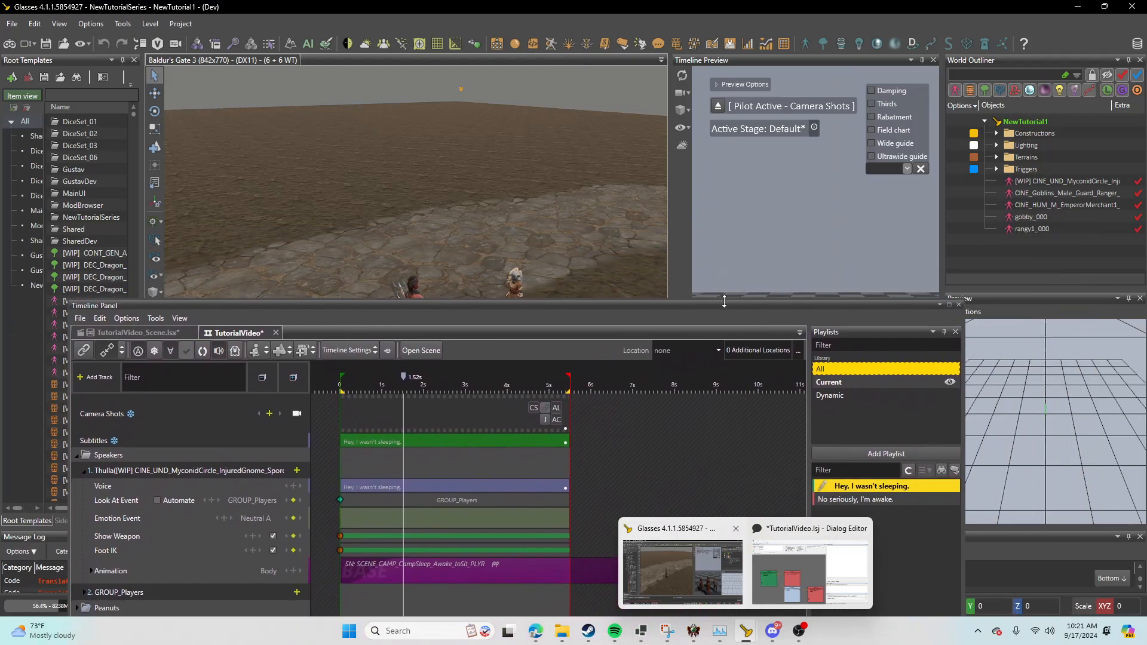
pyautogui.moveTo(725, 302); pyautogui.dragTo(762, 444)
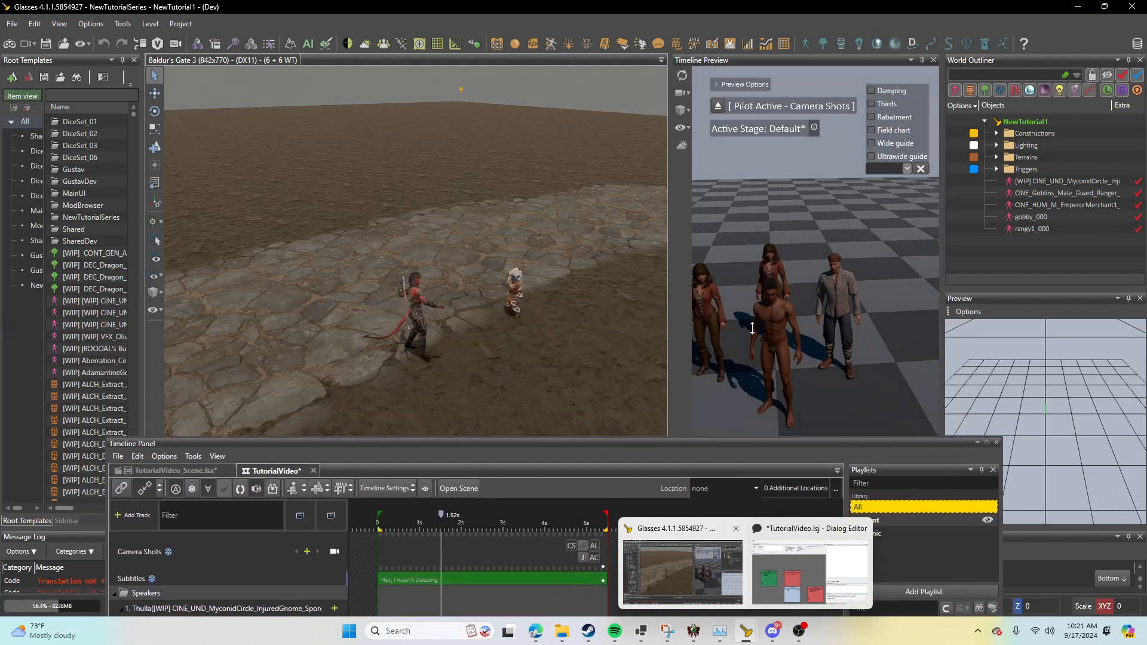
pyautogui.moveTo(752, 328); pyautogui.dragTo(753, 328, button='right')
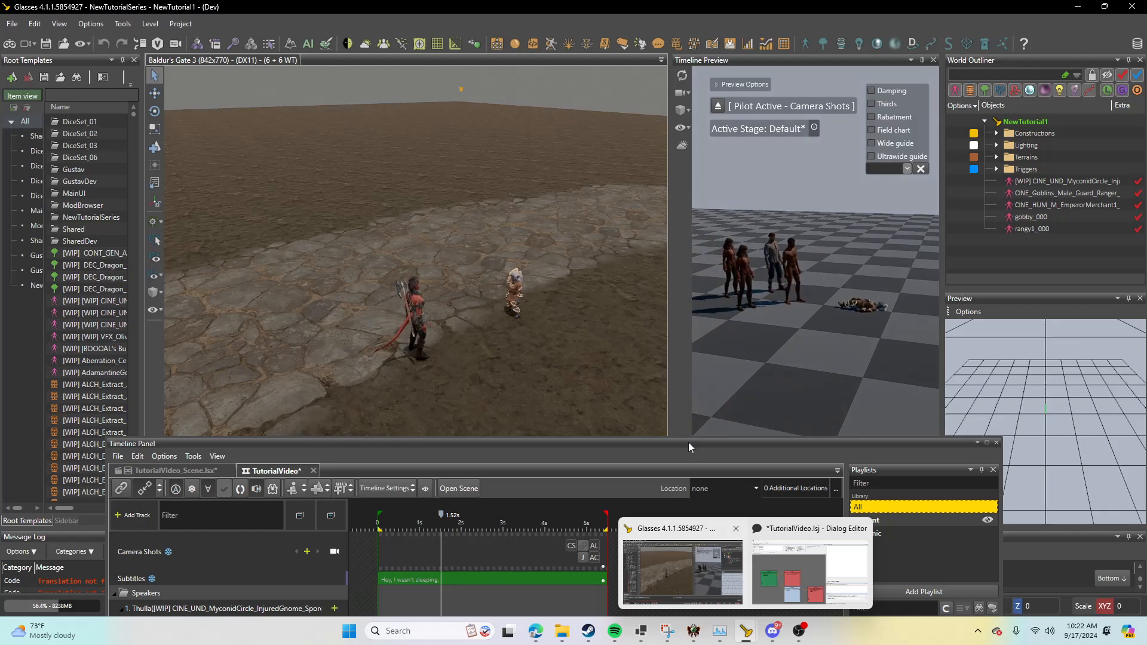
pyautogui.moveTo(688, 445); pyautogui.dragTo(696, 341)
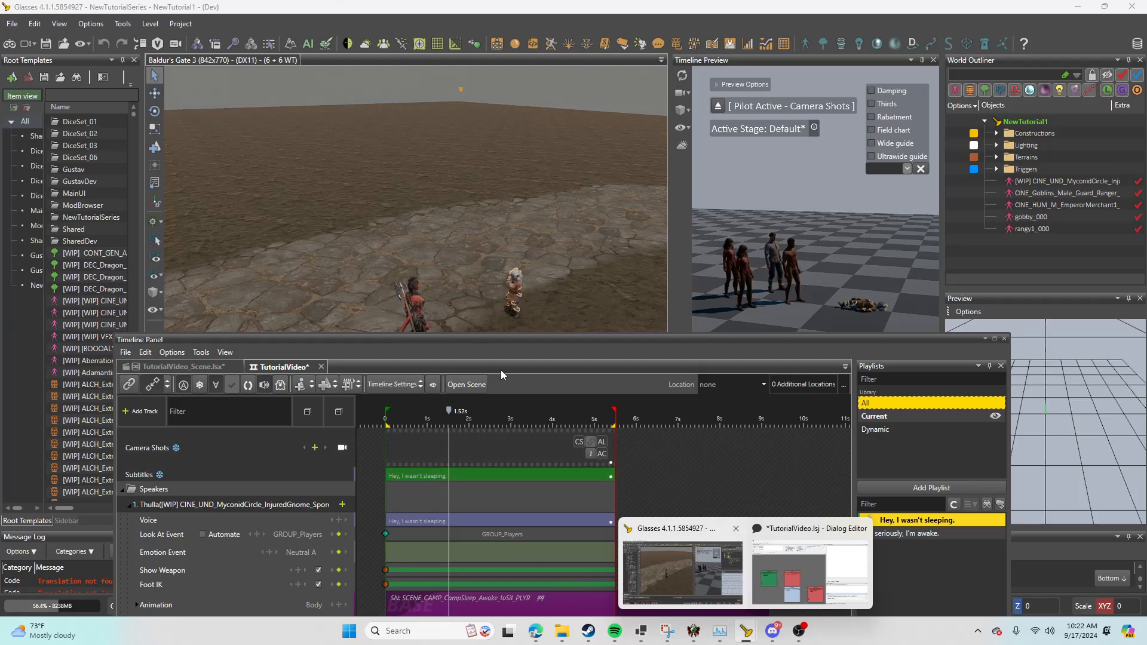
pyautogui.press('space')
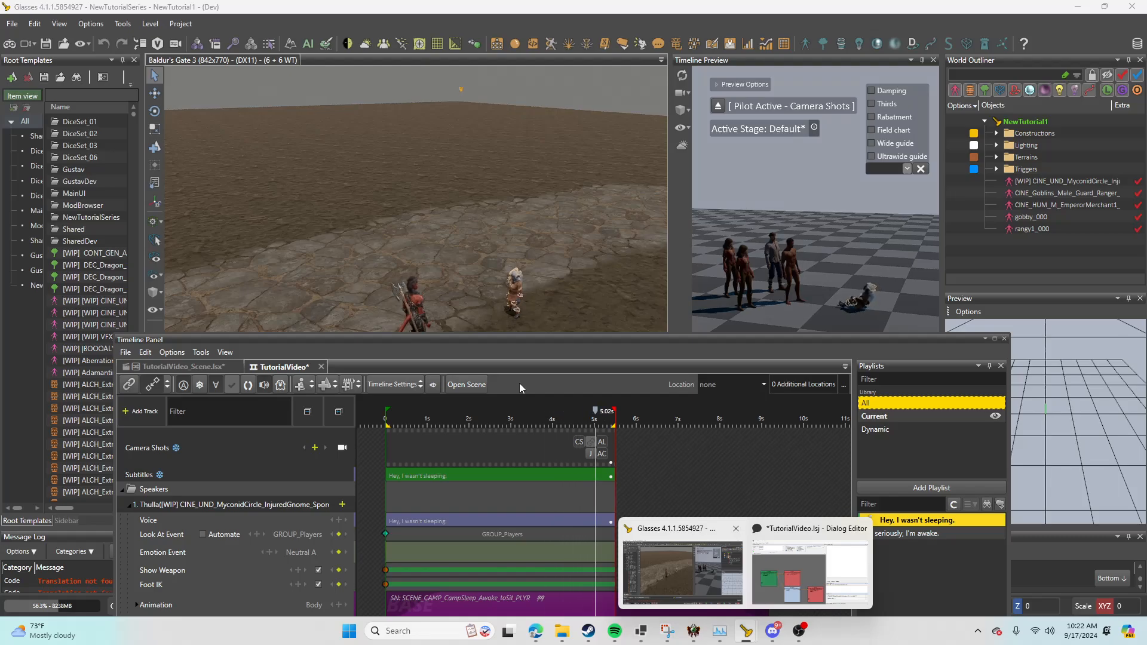
pyautogui.click(394, 420)
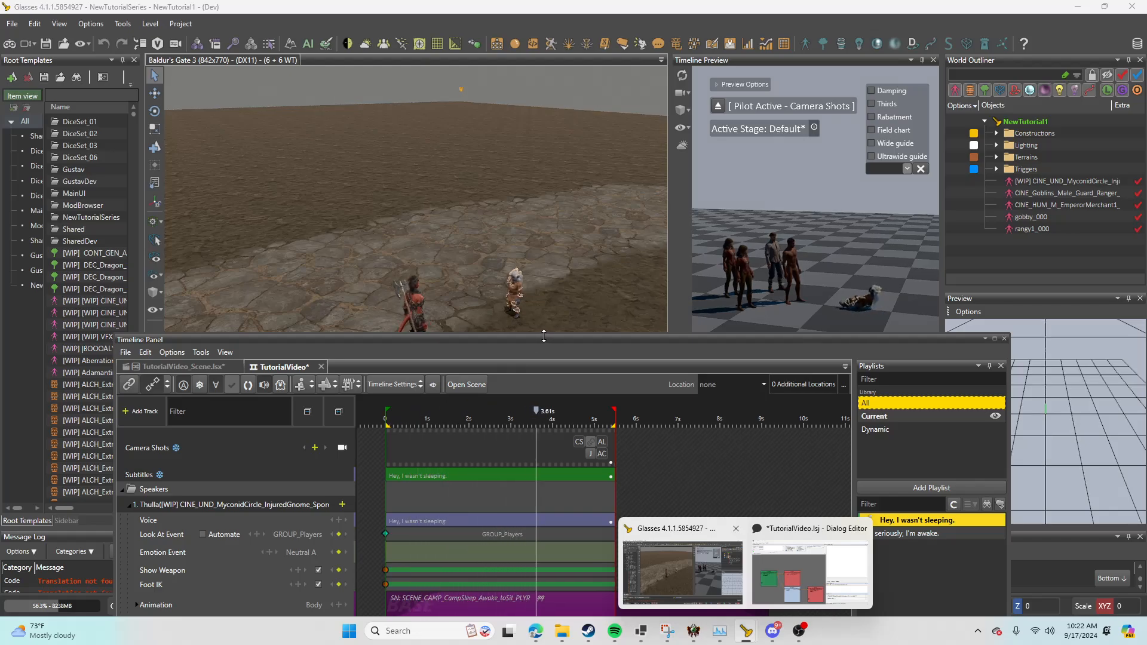
# Step: For "No seriously, I'm awake.", find "sit" animations, add SCENE_CAMP_CampSleep_Sit_toStandL_PLYR to the gnome's Body track and play the line
pyautogui.moveTo(539, 338); pyautogui.dragTo(525, 227)
pyautogui.click(861, 421)
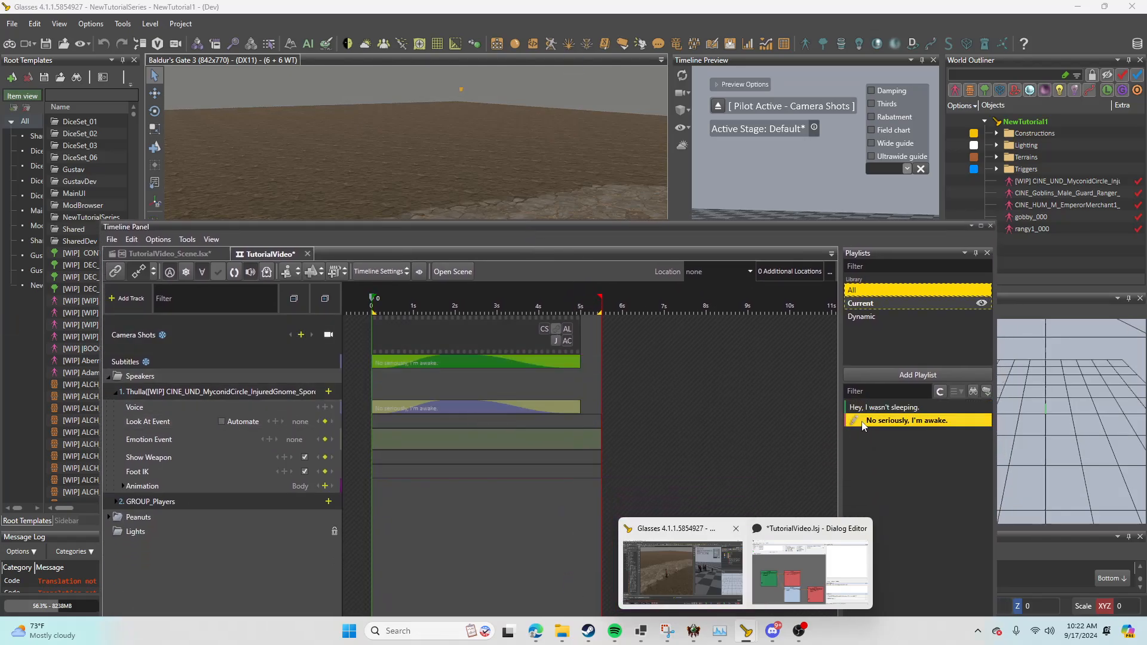
pyautogui.click(325, 486)
pyautogui.write('sit')
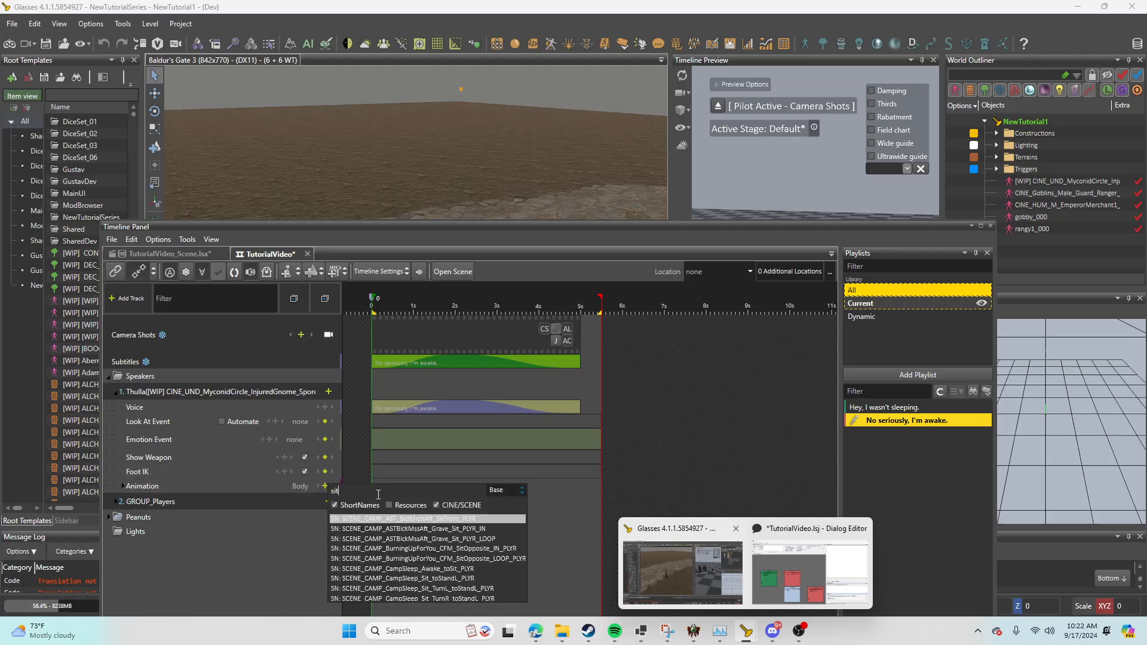
pyautogui.doubleClick(426, 578)
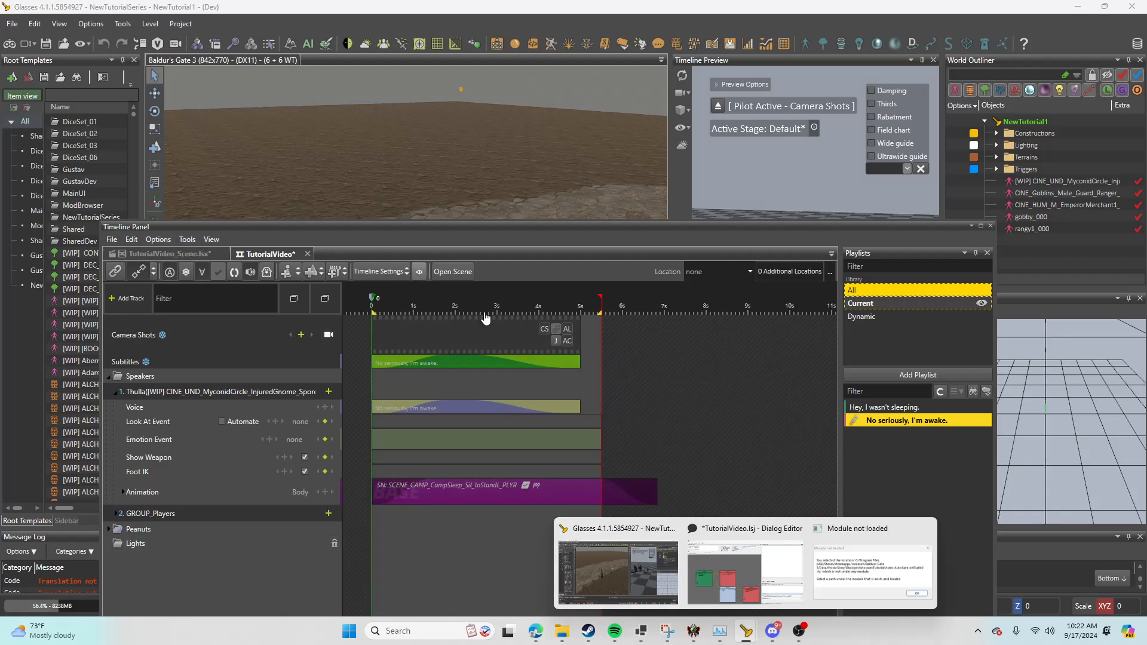
pyautogui.press('space')
pyautogui.moveTo(487, 223); pyautogui.dragTo(554, 119)
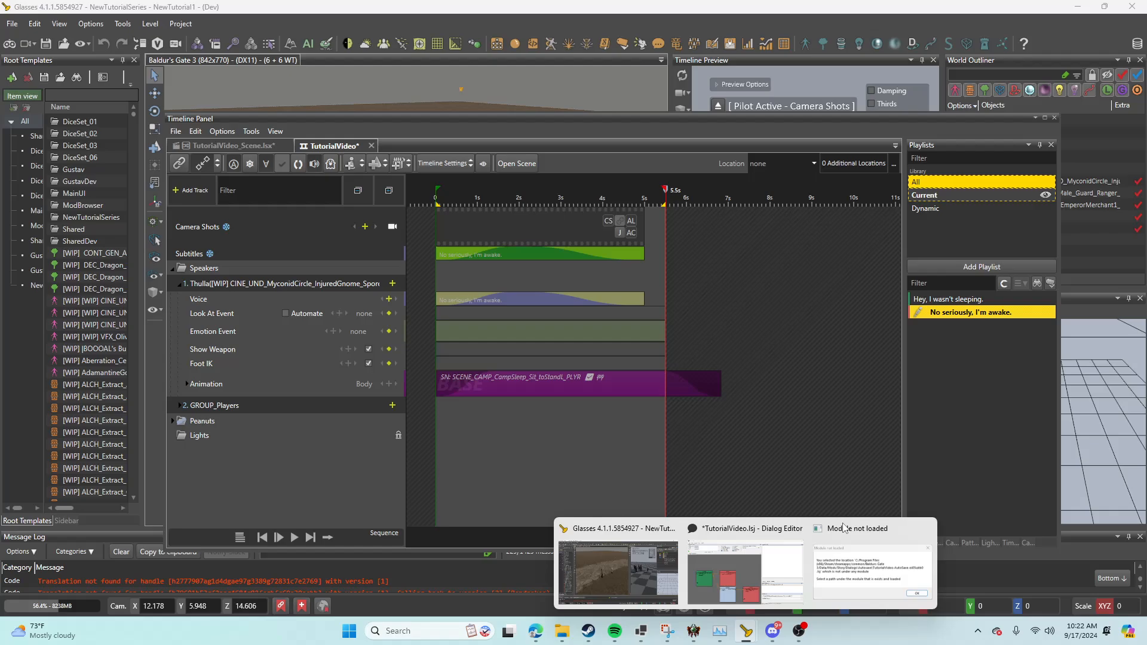
# Step: Dismiss the "Module not loaded" message and save the TutorialVideo timeline
pyautogui.click(866, 569)
pyautogui.click(664, 371)
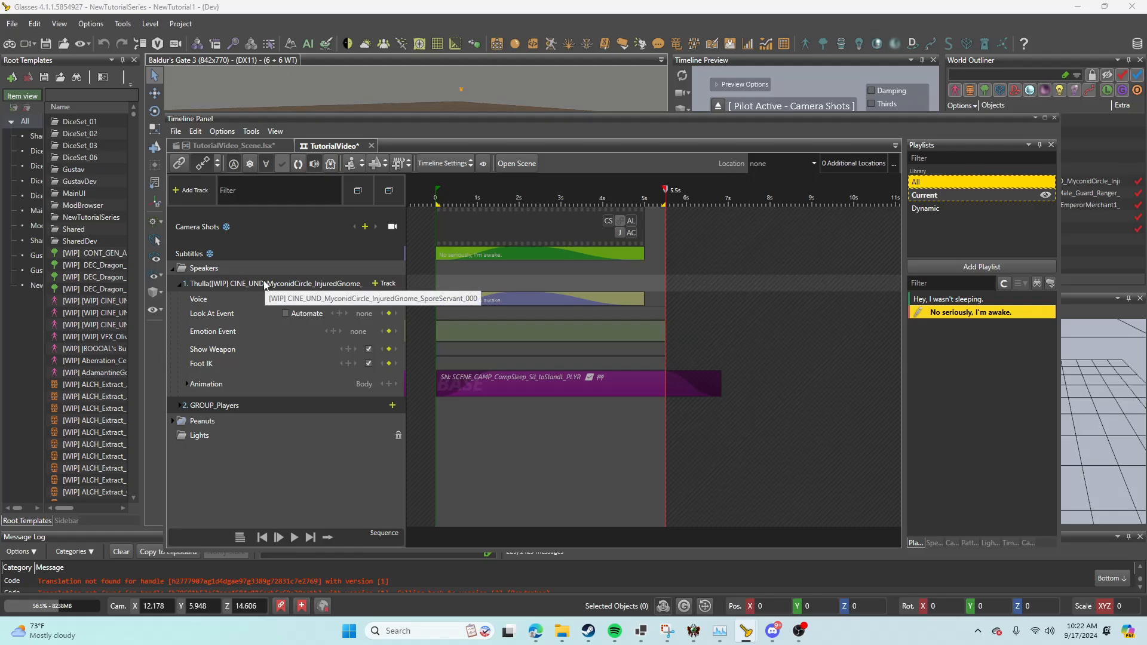
pyautogui.click(176, 131)
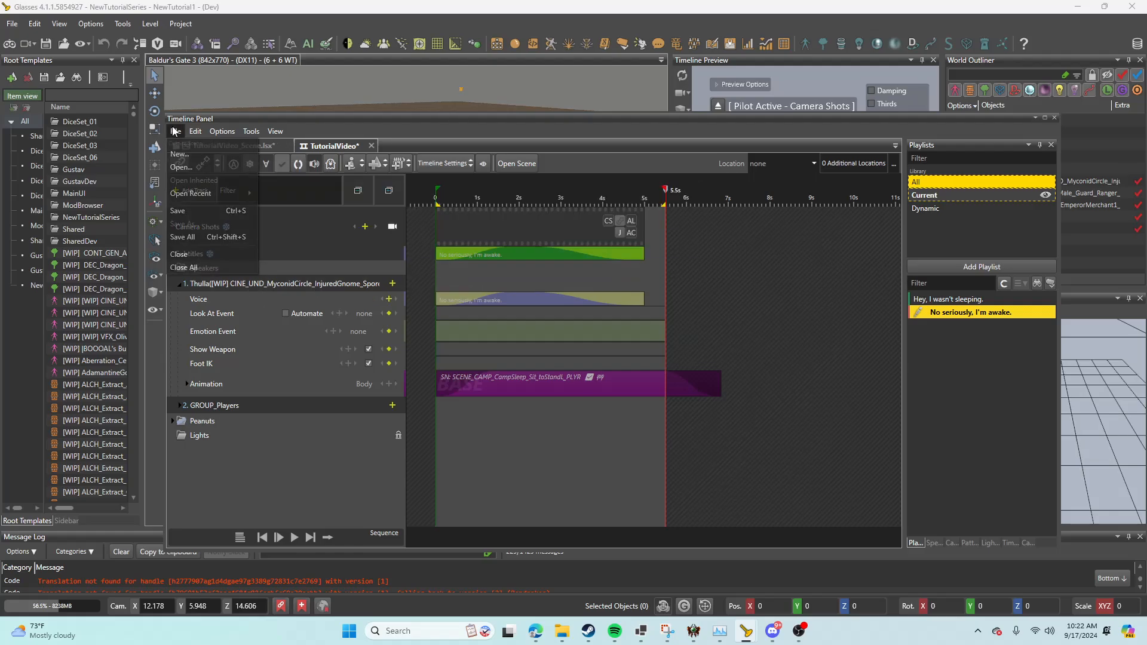
pyautogui.click(206, 212)
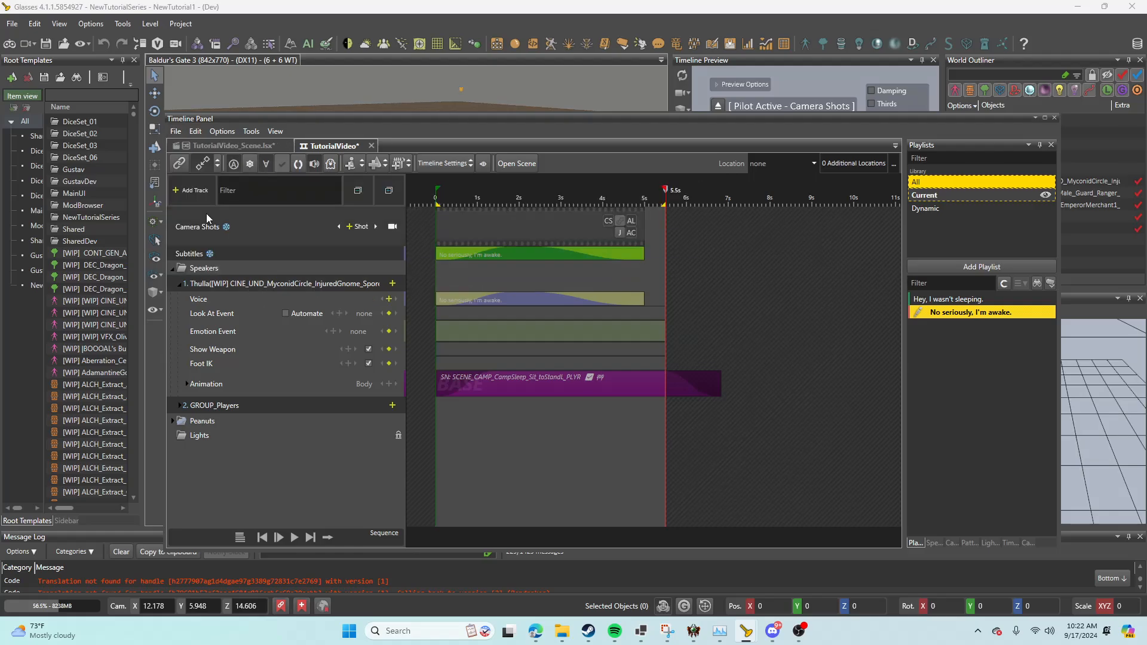
# Step: Check the TutorialVideo_Scene.lsx scene, then close the TutorialVideo timeline and the Timeline Panel
pyautogui.click(238, 145)
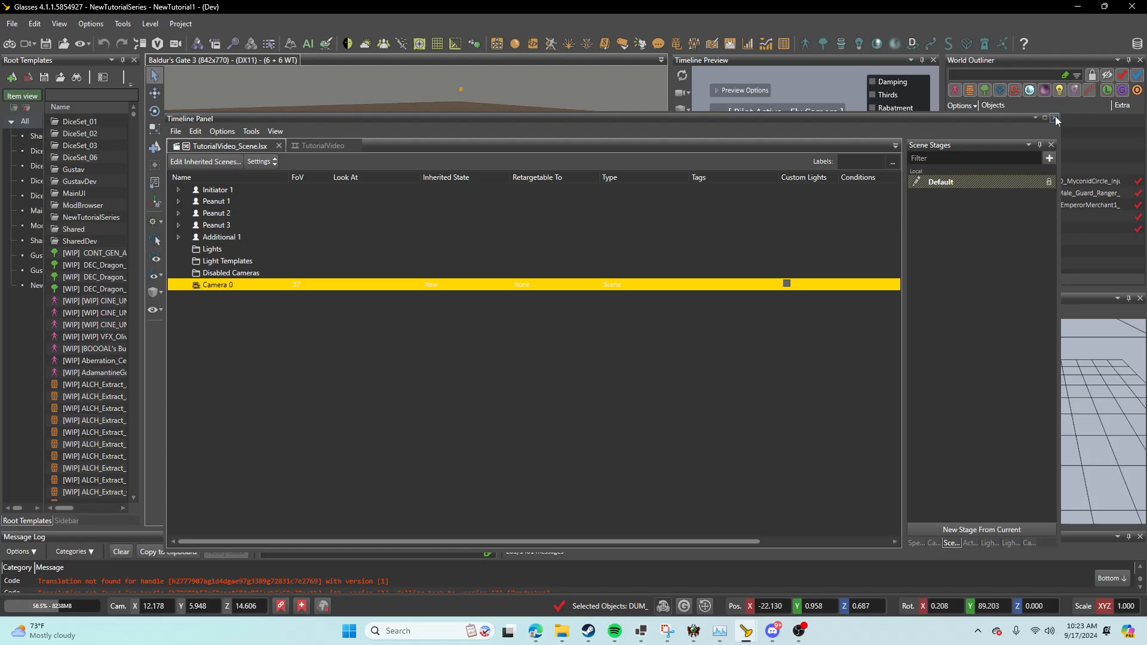
pyautogui.click(322, 146)
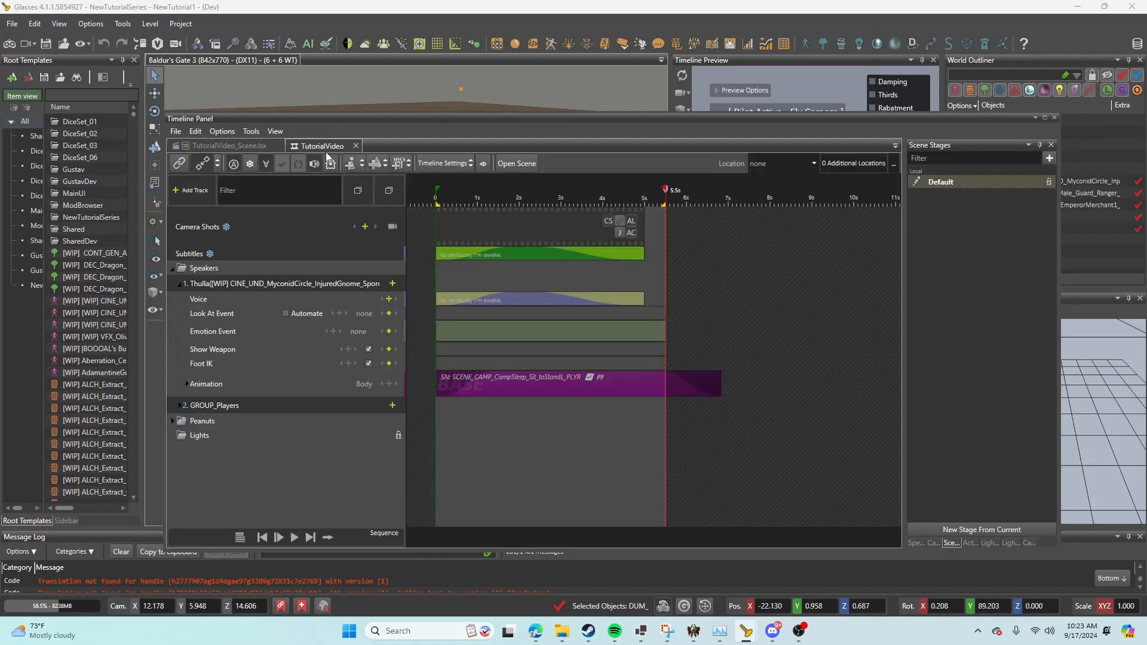
pyautogui.click(355, 145)
pyautogui.click(1055, 117)
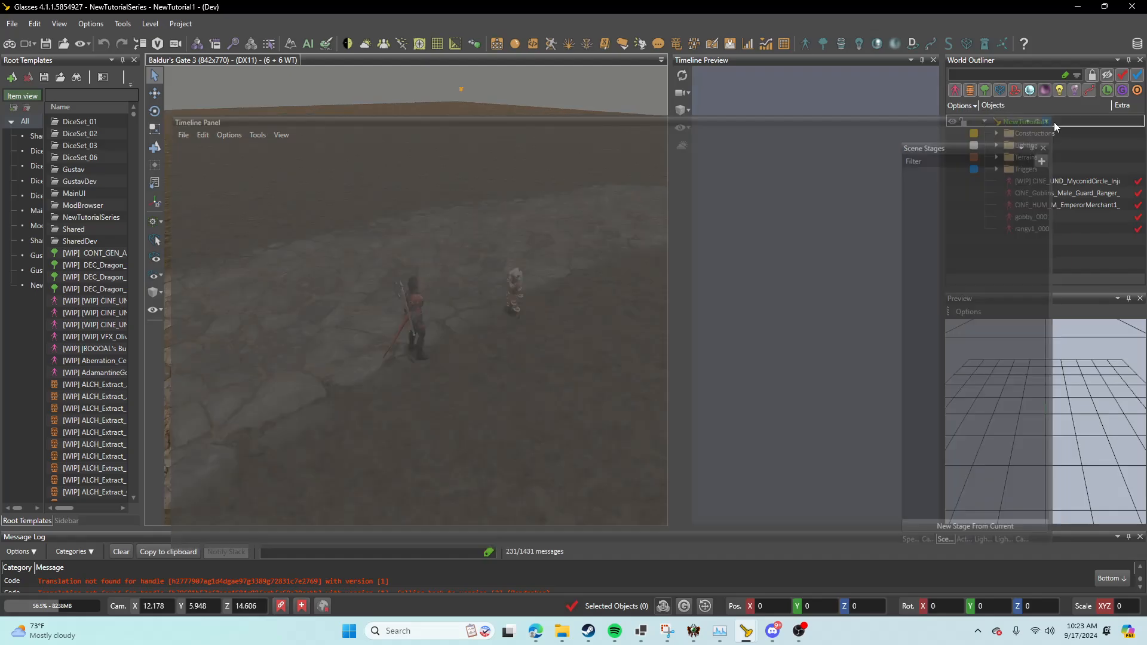
# Step: Reload the NewTutorial1 level to bring in the saved timeline changes
pyautogui.click(12, 23)
pyautogui.click(36, 137)
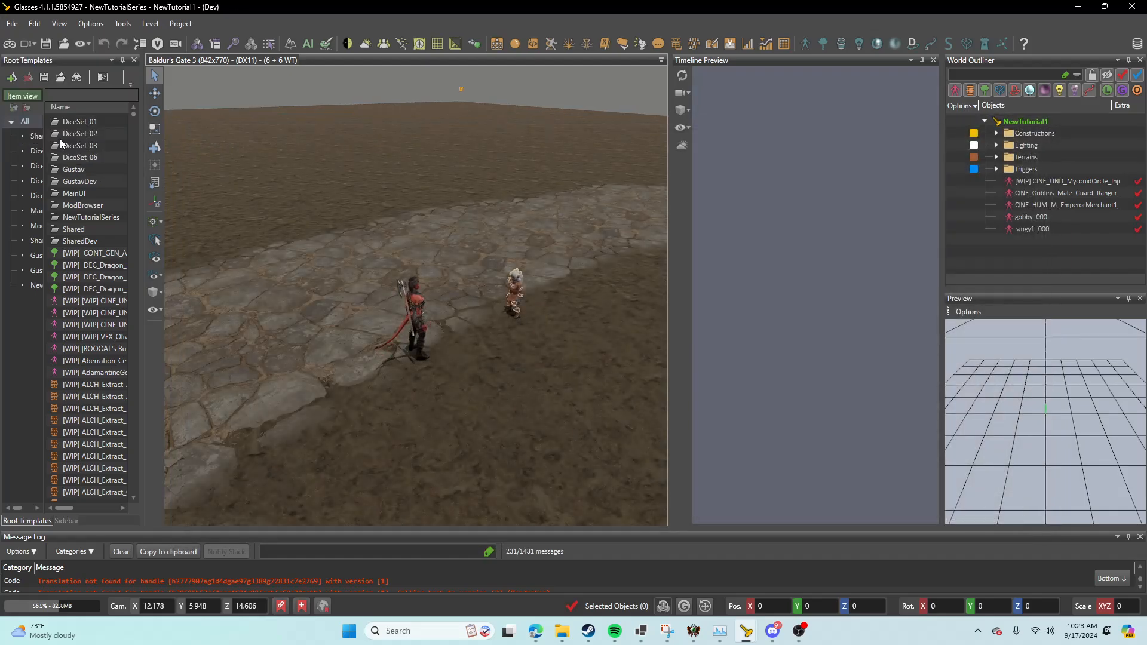
pyautogui.click(12, 23)
pyautogui.click(50, 90)
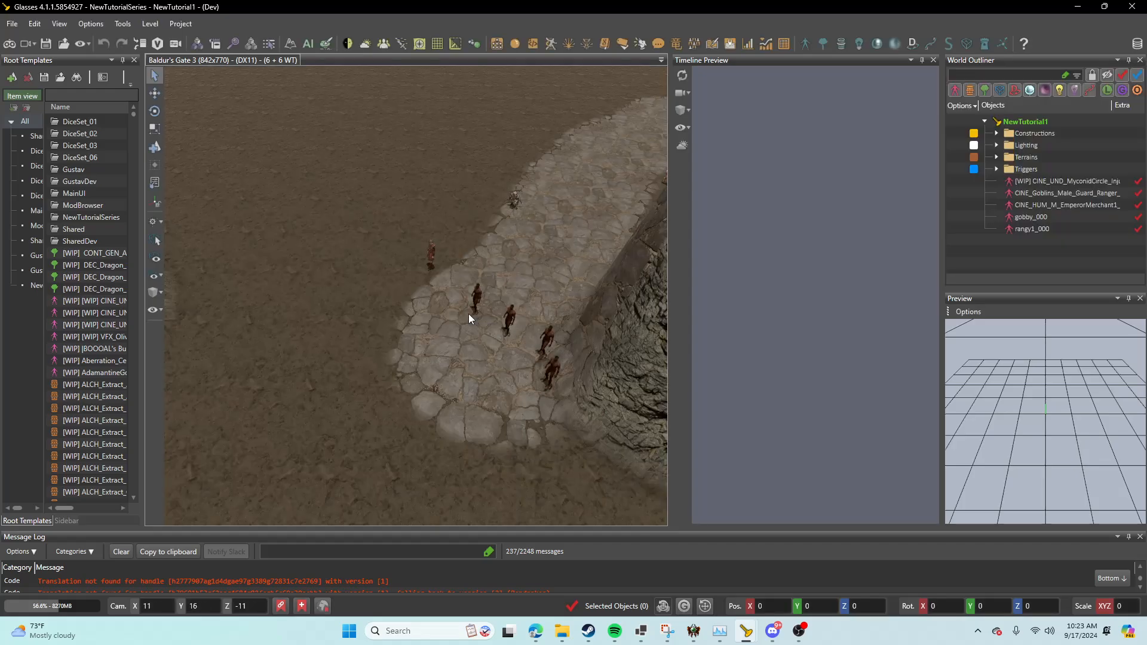
# Step: Test the dialog in game mode: talk to the gnome, answer "Right...", end the conversation and leave game mode
pyautogui.click(10, 43)
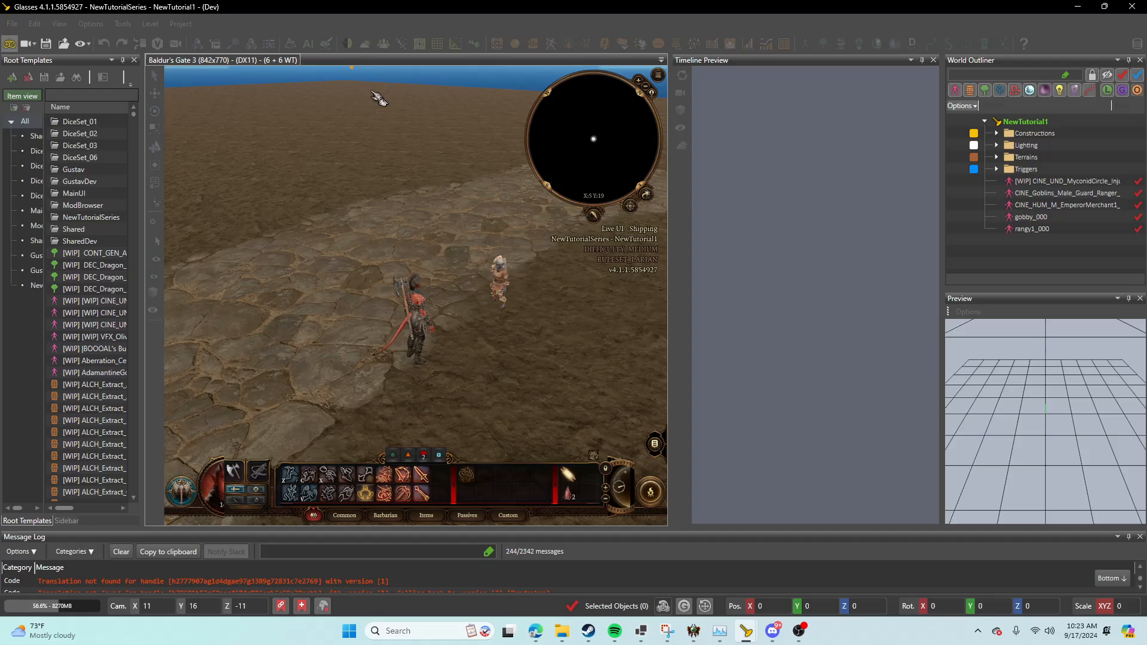
pyautogui.moveTo(445, 351)
pyautogui.mouseDown(button='middle')
pyautogui.moveTo(374, 358)
pyautogui.moveTo(483, 350)
pyautogui.mouseUp(button='middle')
pyautogui.click(556, 310)
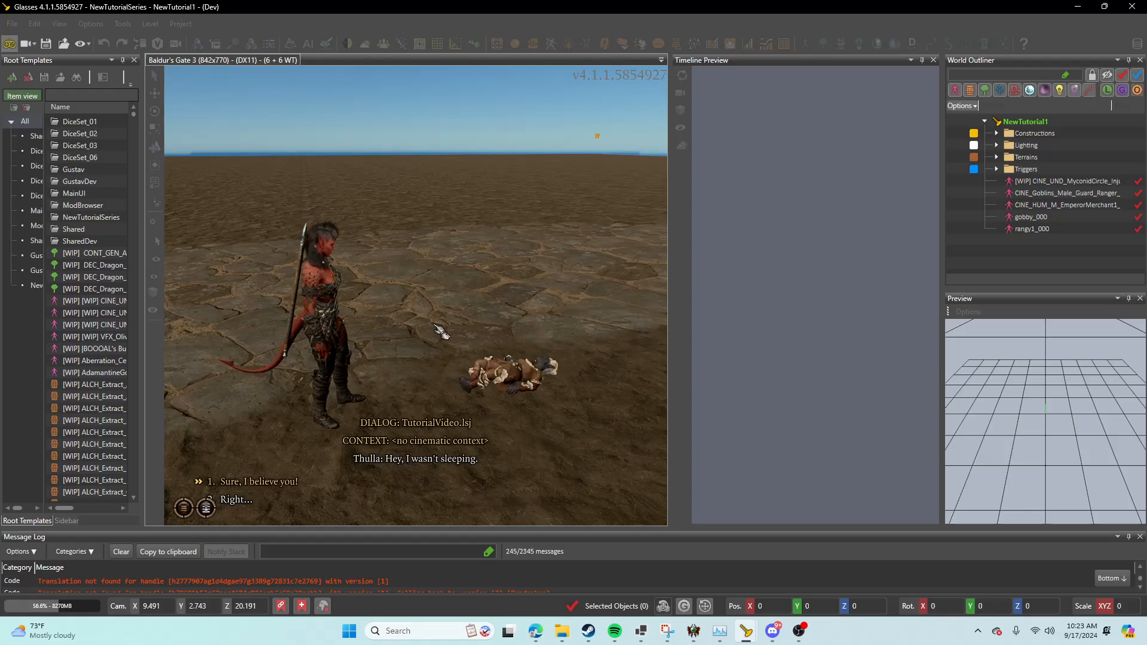
pyautogui.press('1')
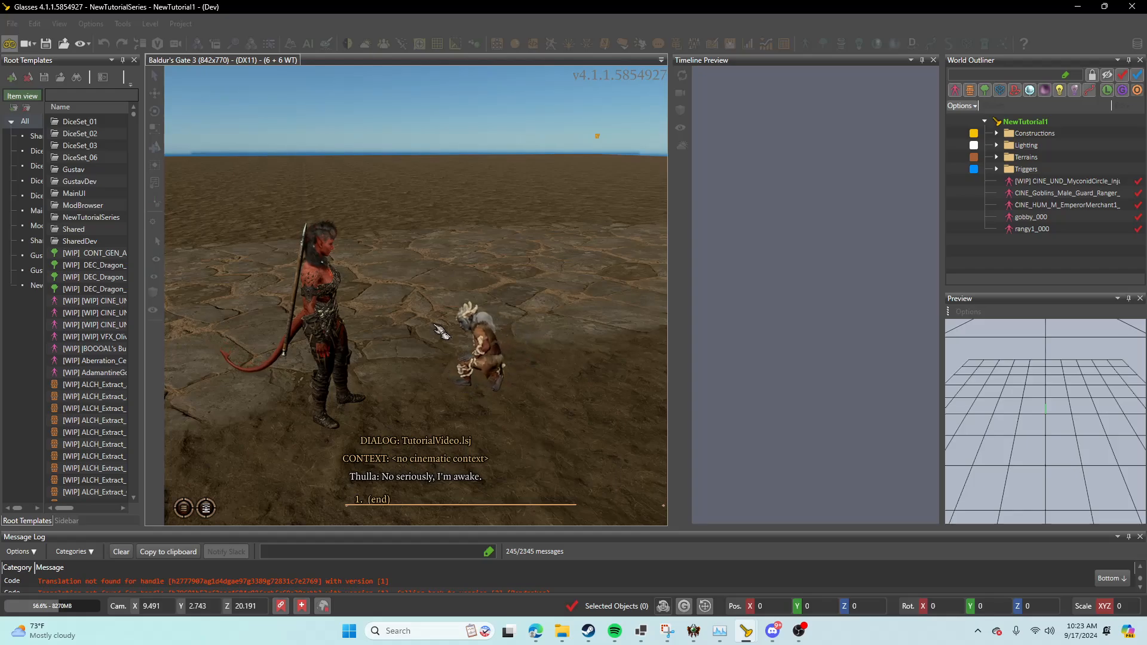
pyautogui.press('1')
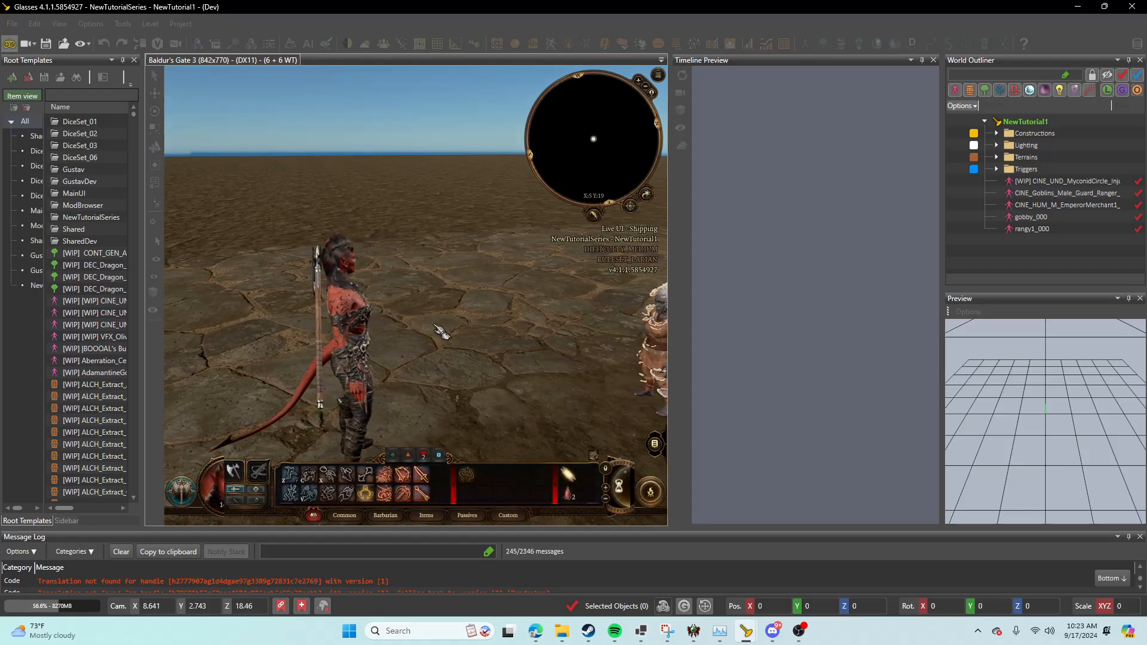
pyautogui.click(21, 46)
# Step: Bring up the TutorialVideo dialog in the Dialog Editor and open its timeline
pyautogui.moveTo(746, 631)
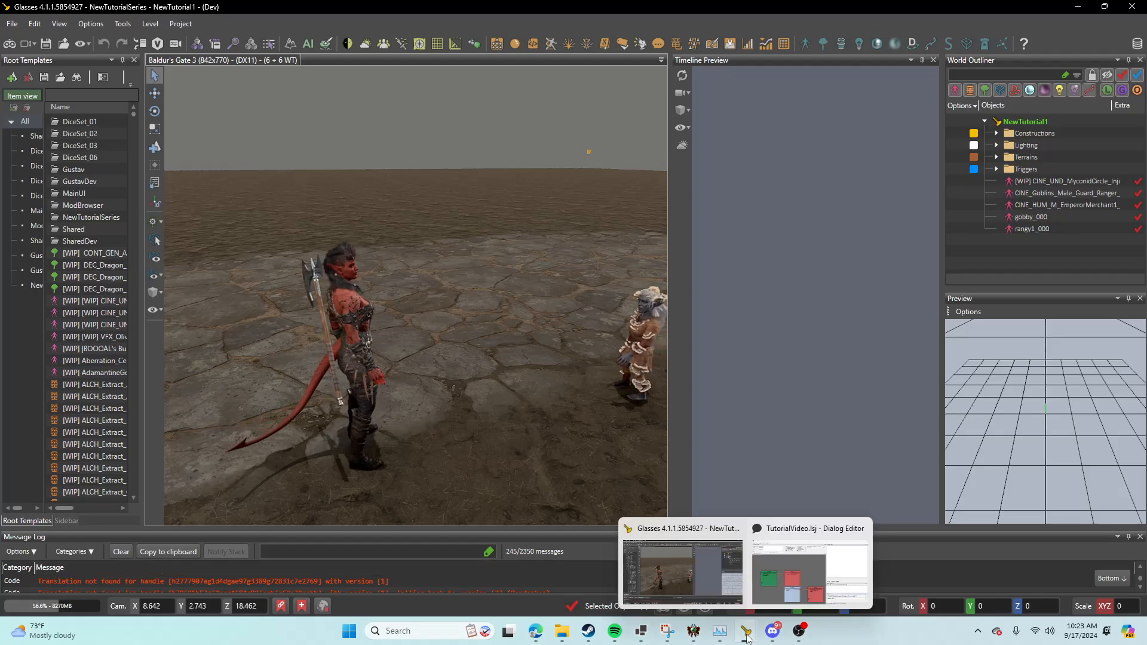
pyautogui.click(787, 592)
pyautogui.click(200, 104)
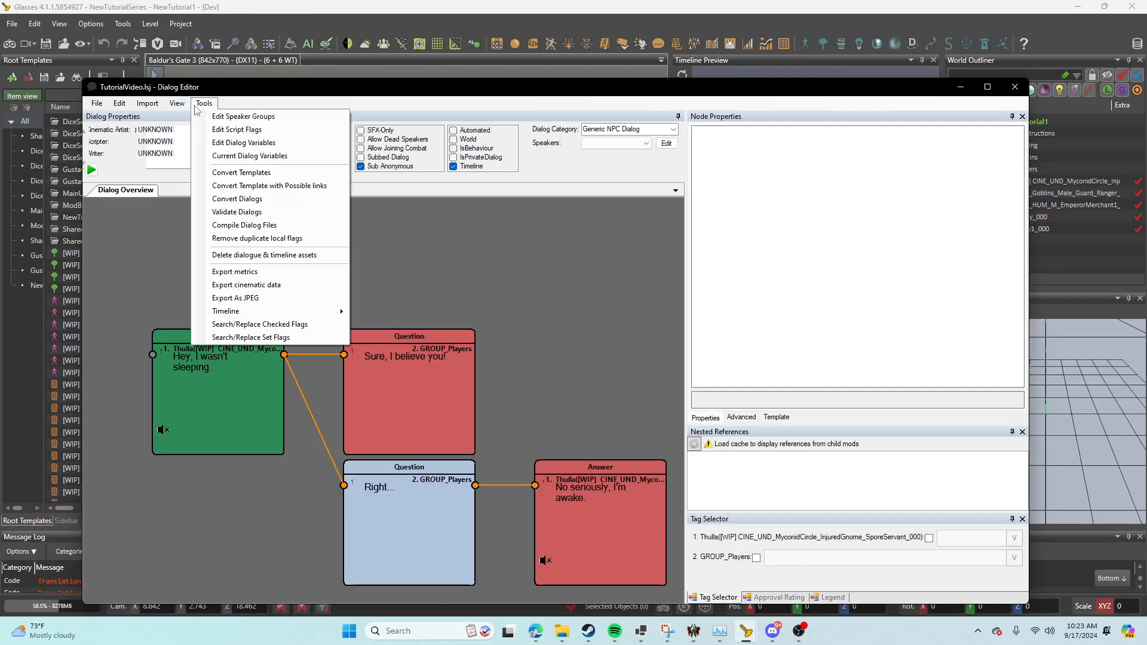
pyautogui.moveTo(264, 311)
pyautogui.click(422, 325)
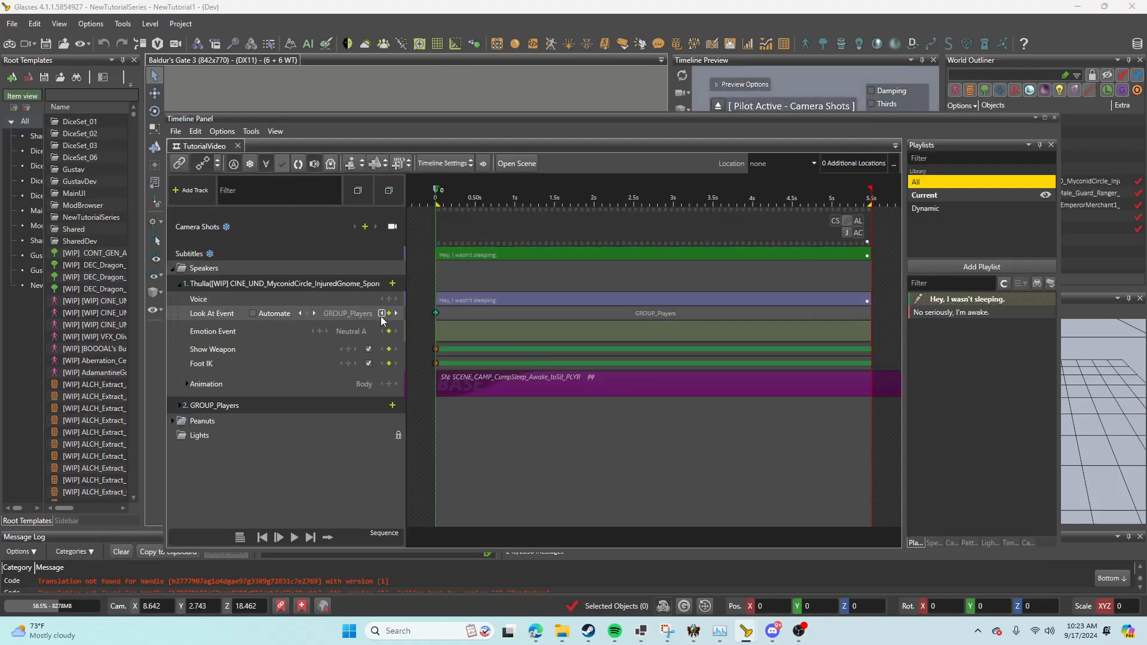
# Step: Add a camera shot from the scene to the "Hey, I wasn't sleeping." line, using the custom shot Camera 0
pyautogui.click(363, 230)
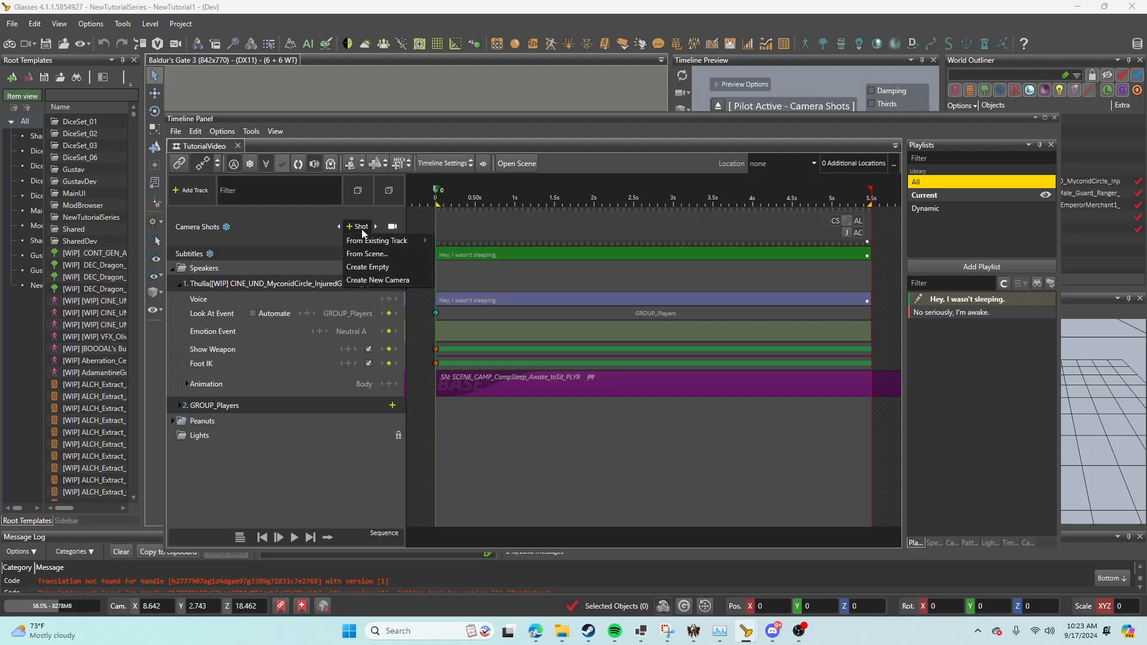
pyautogui.click(363, 255)
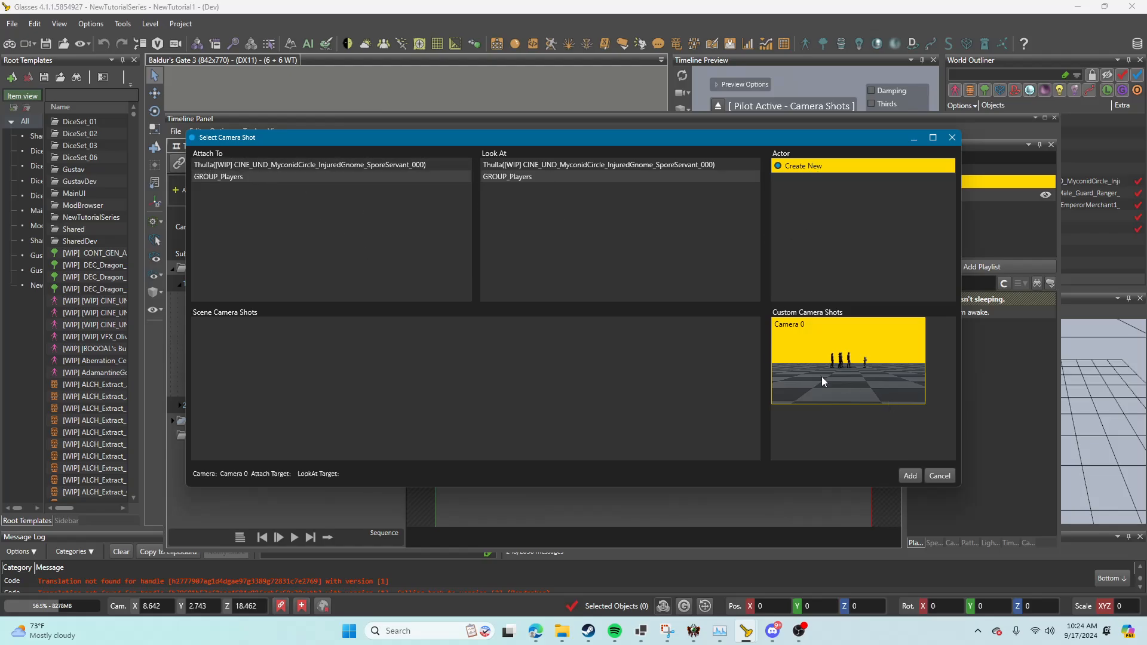
pyautogui.click(910, 477)
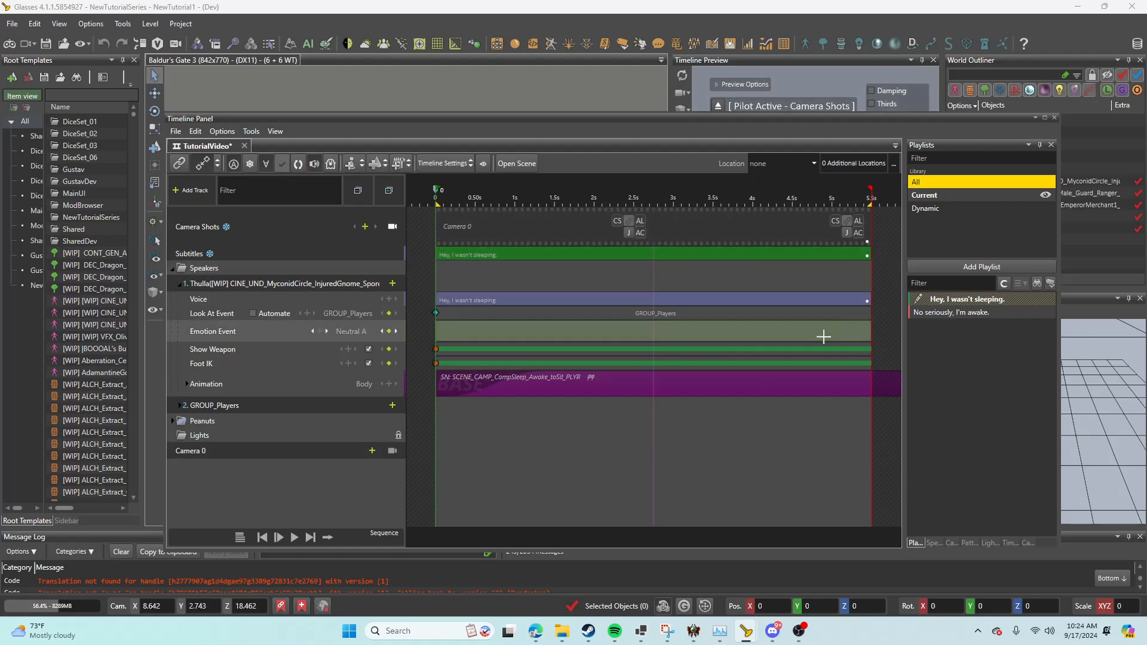
# Step: Save the TutorialVideo timeline and clear the Timeline Panel and Dialog Editor out of the way
pyautogui.click(175, 131)
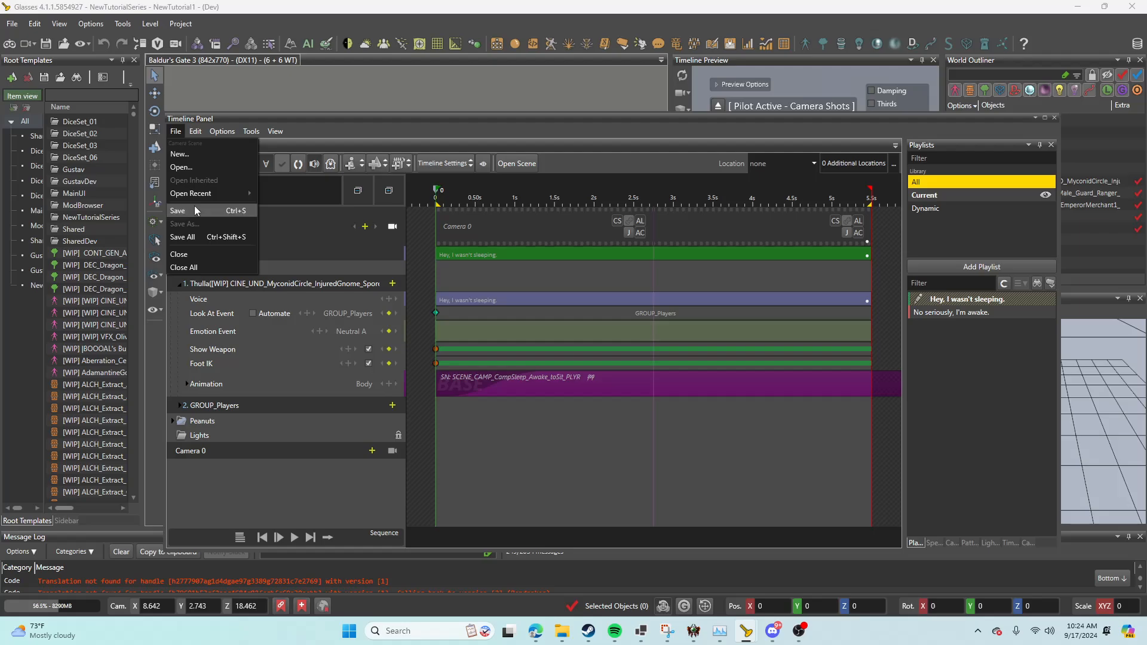
pyautogui.click(195, 207)
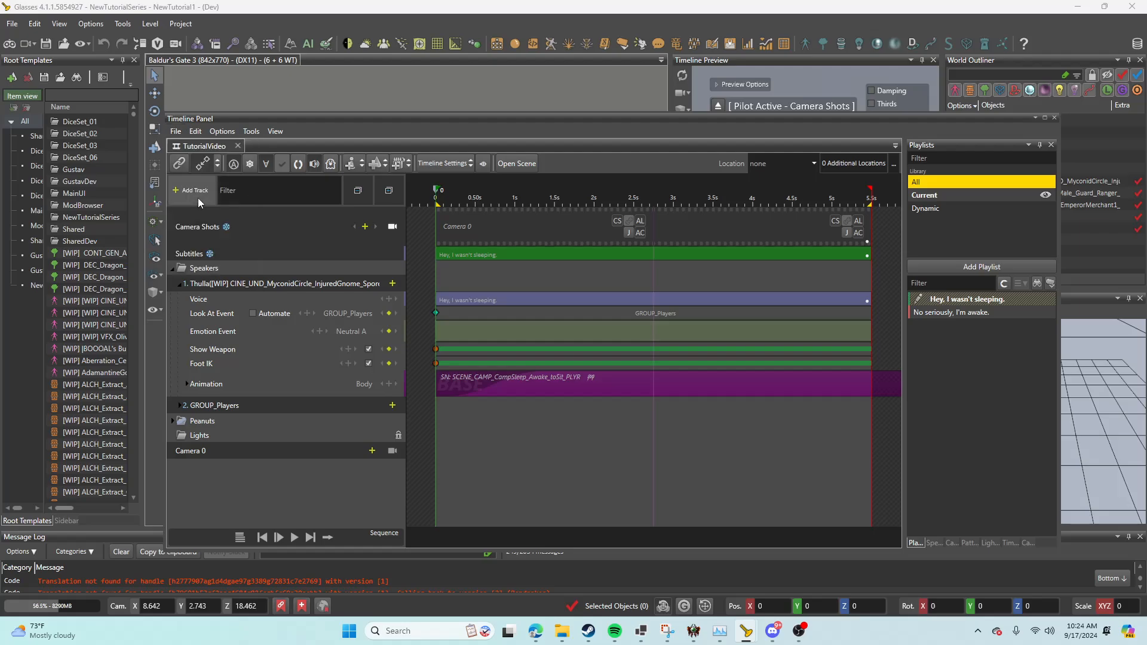
pyautogui.click(1054, 119)
pyautogui.click(960, 88)
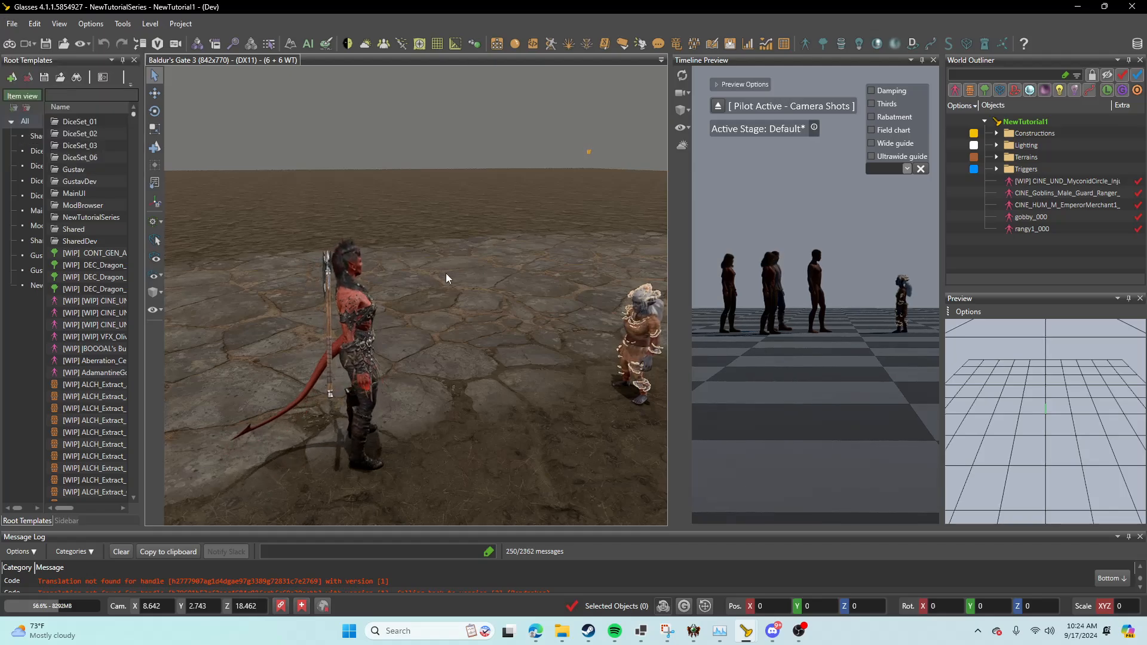
# Step: Reload the level and test the gnome's dialog in game mode, answering "Sure, I believe you!" before leaving game mode
pyautogui.press('F5')
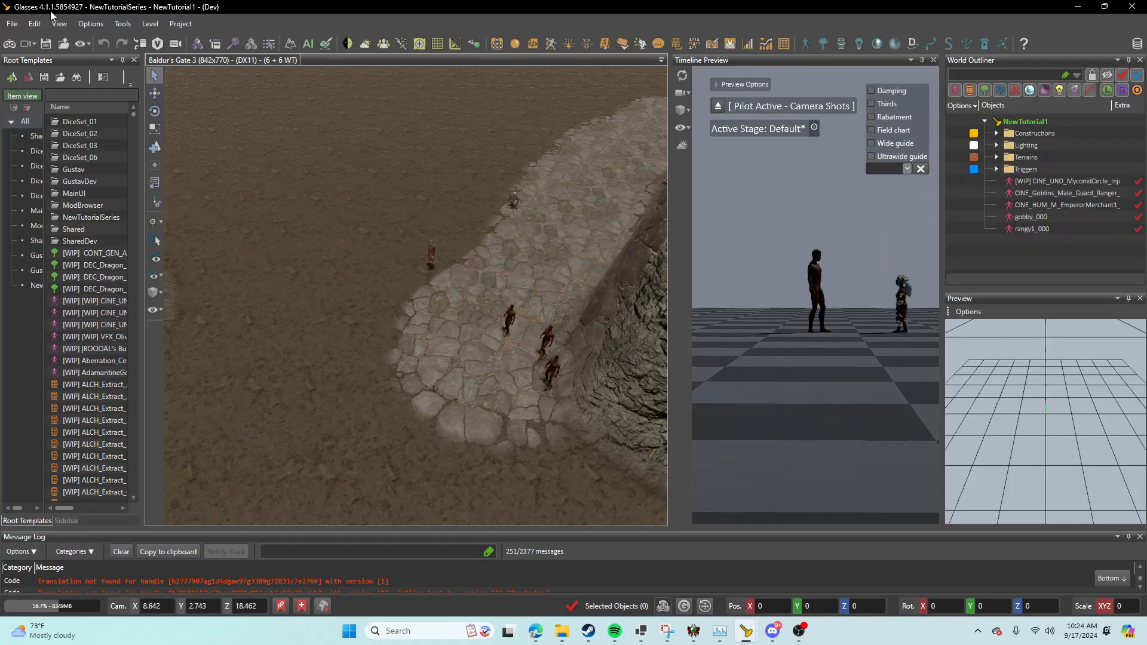
pyautogui.click(11, 45)
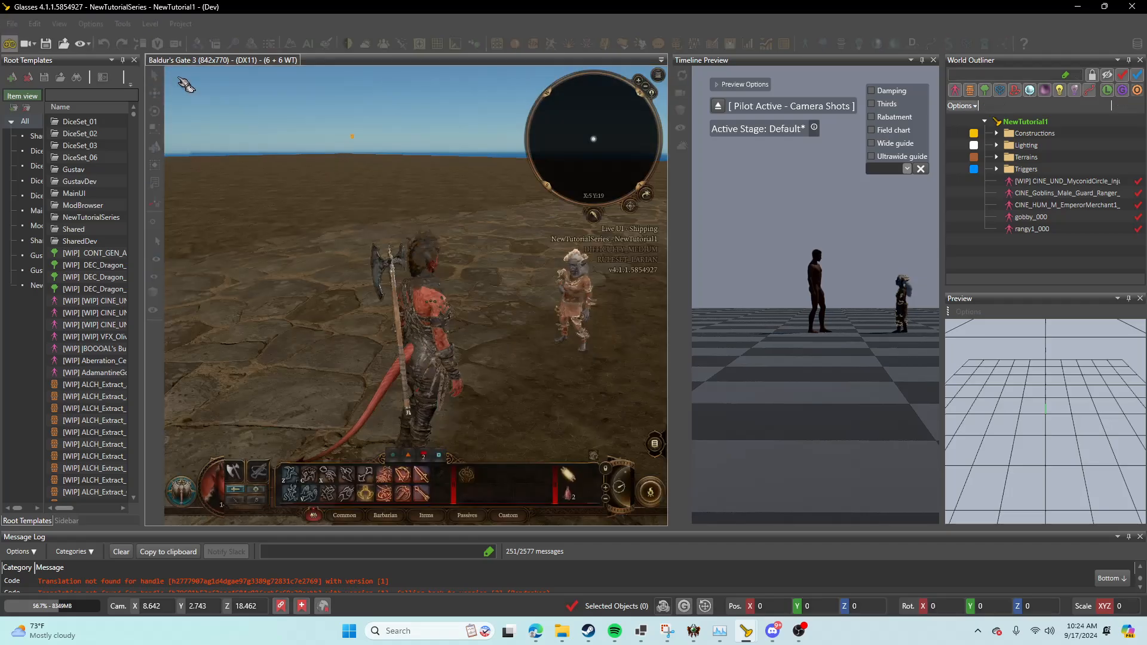
pyautogui.click(582, 306)
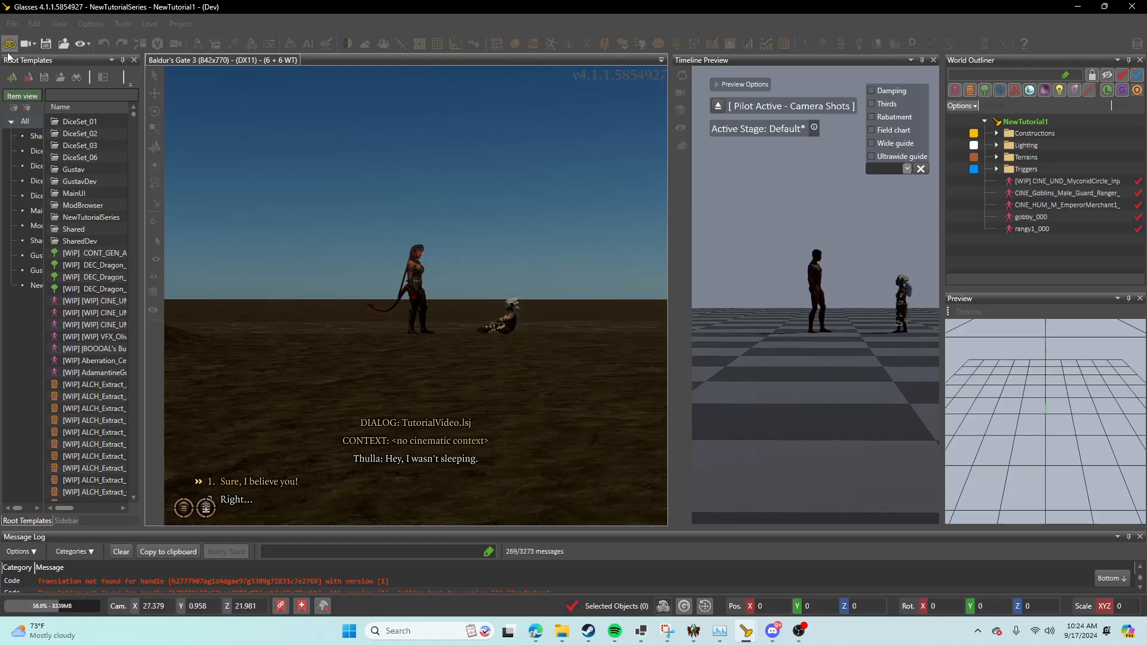
pyautogui.press('1')
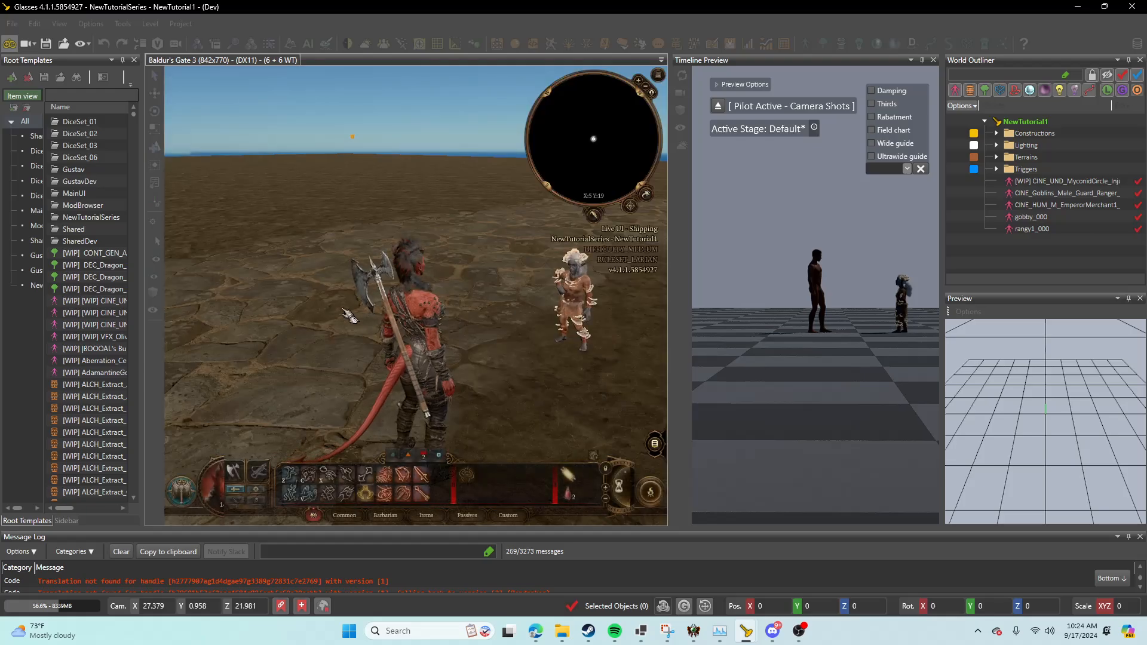
pyautogui.click(10, 45)
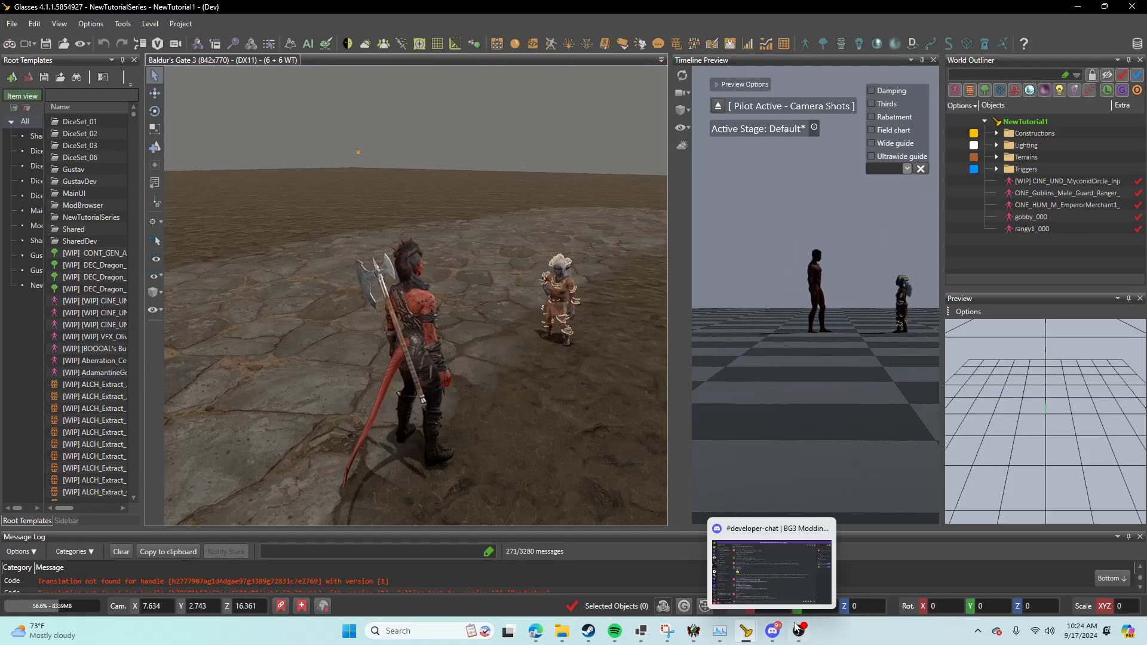
# Step: Return to the Dialog Editor and reopen the timeline of the TutorialVideo dialog
pyautogui.click(806, 609)
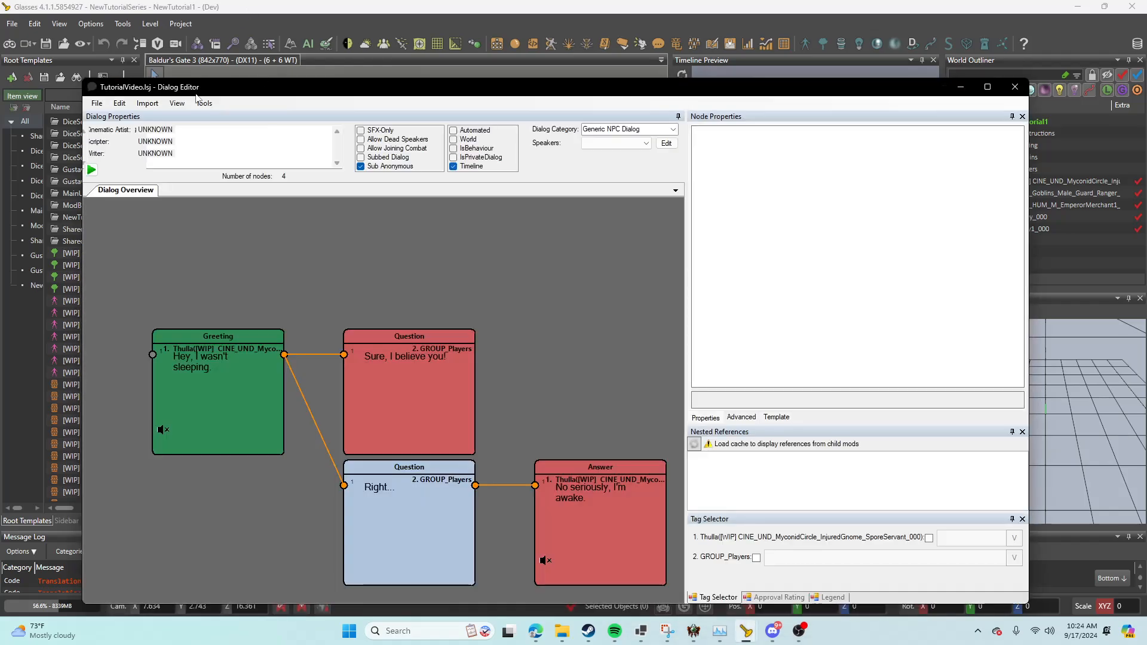
pyautogui.click(202, 102)
pyautogui.moveTo(318, 313)
pyautogui.click(400, 325)
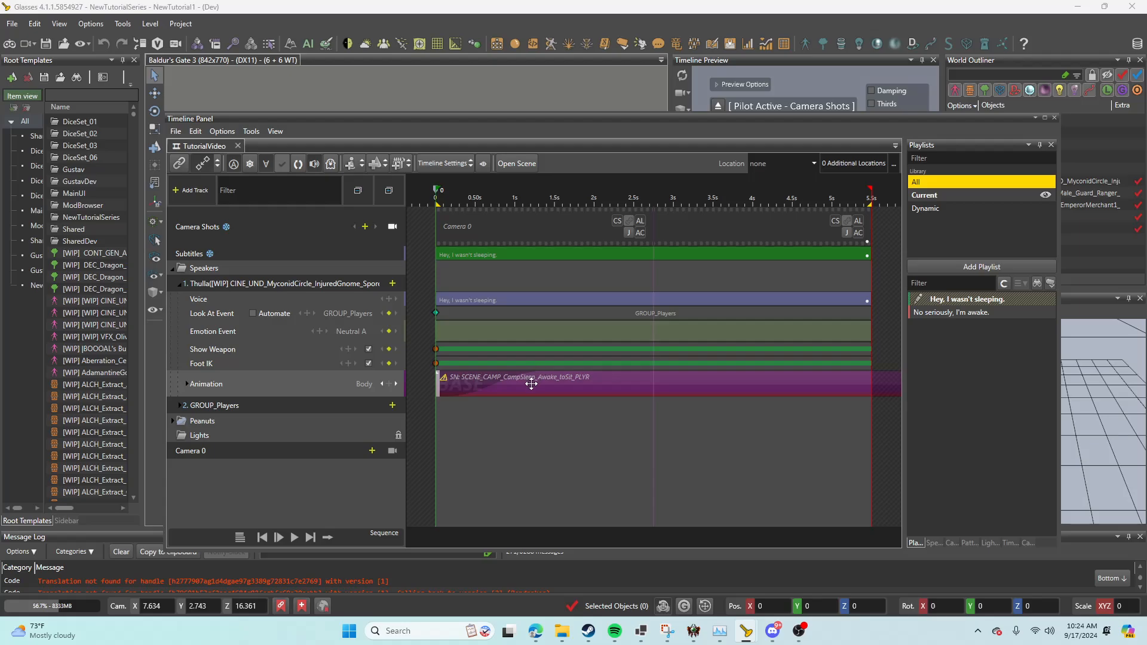
# Step: Set Fade In to 0 for the SCENE_CAMP_CampSleep_Awake_toSit_PLYR animation on the gnome's first line
pyautogui.click(531, 384)
pyautogui.rightClick(532, 384)
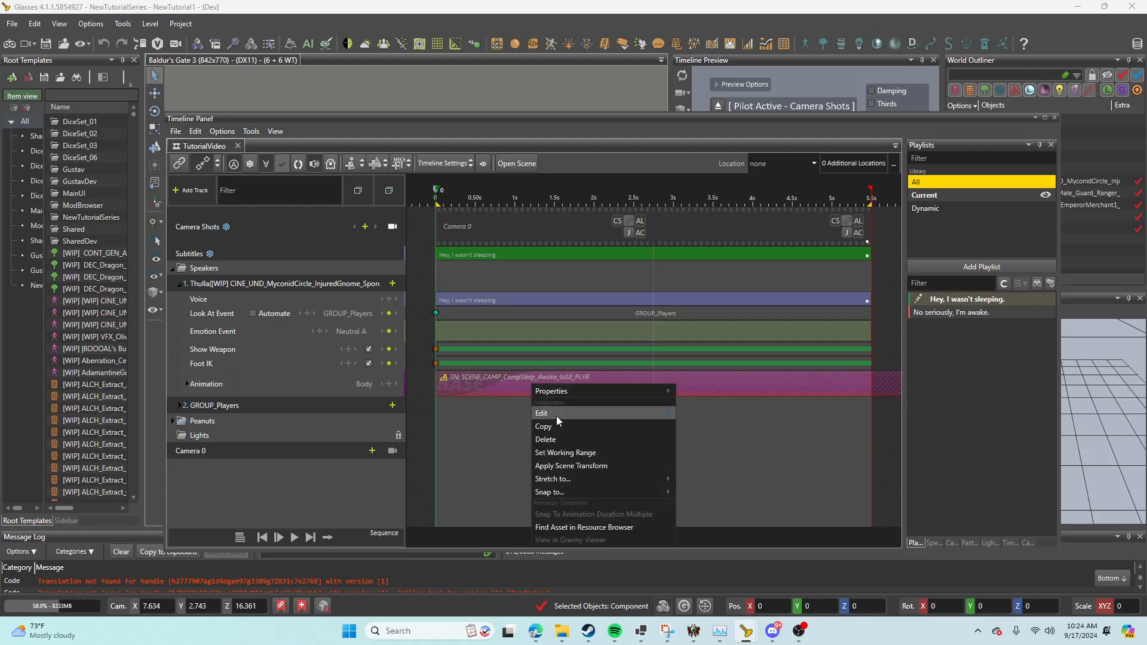
pyautogui.moveTo(557, 414)
pyautogui.moveTo(557, 389)
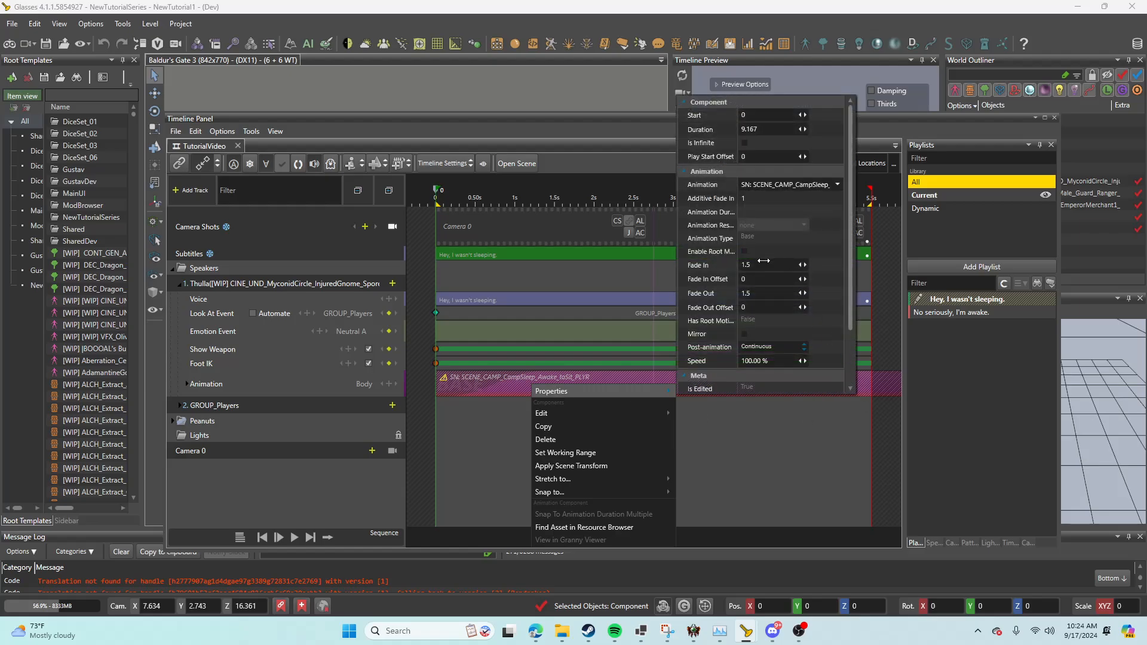
pyautogui.write('0')
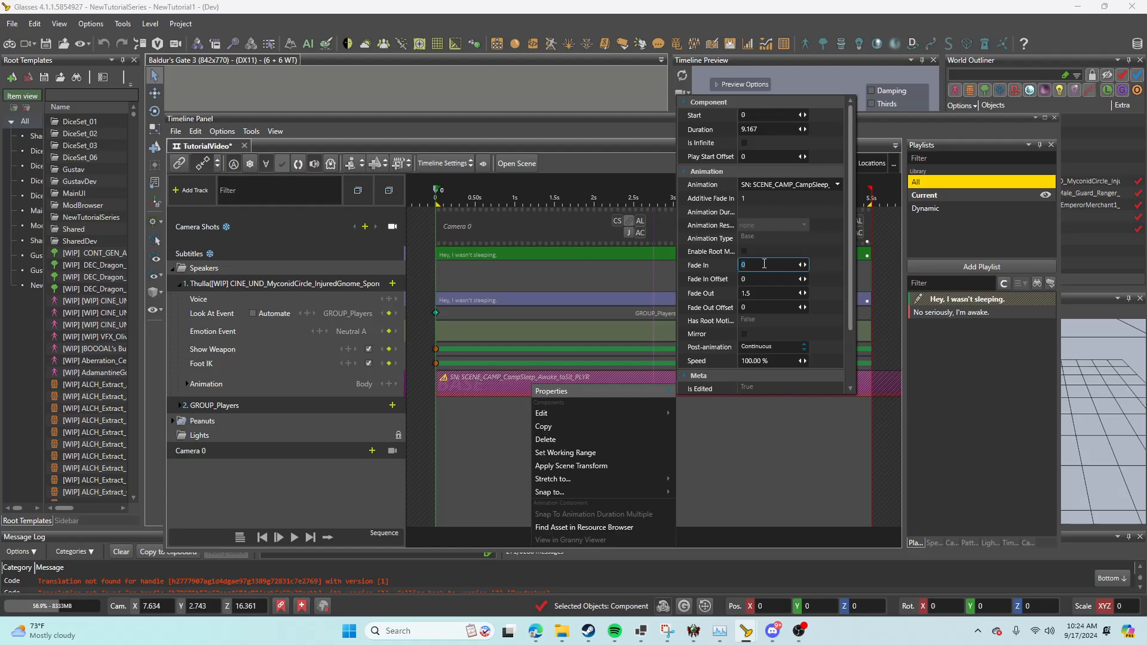
pyautogui.click(787, 349)
pyautogui.click(779, 389)
pyautogui.click(759, 453)
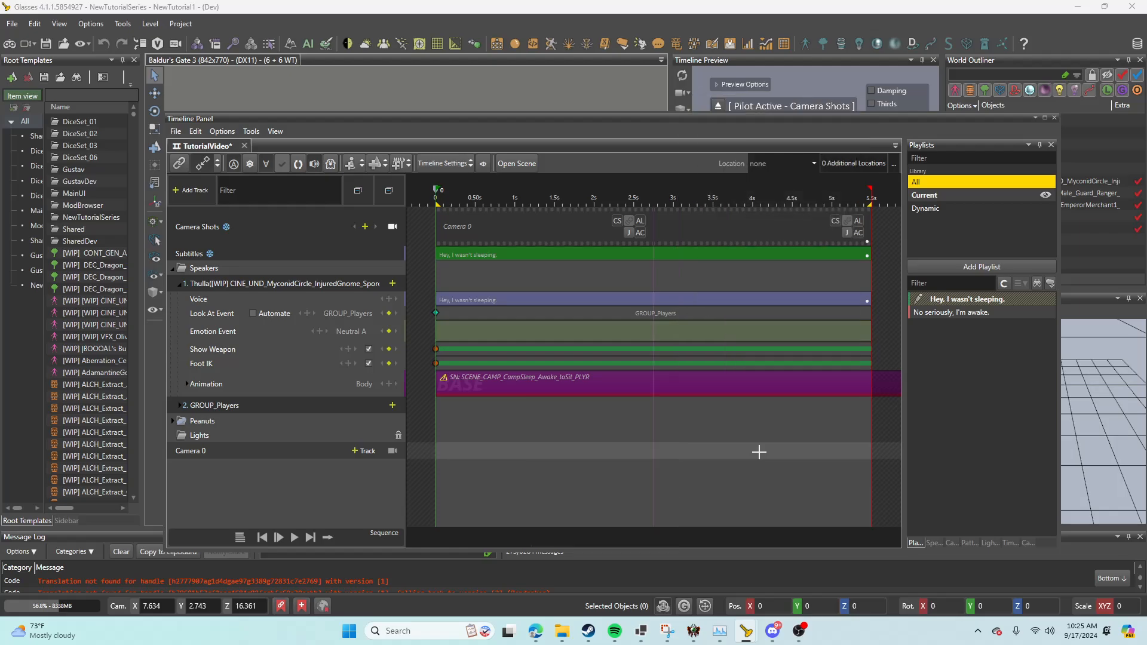
# Step: Save the timeline, close the Timeline Panel and reload the level and story
pyautogui.hotkey('ctrl', 's')
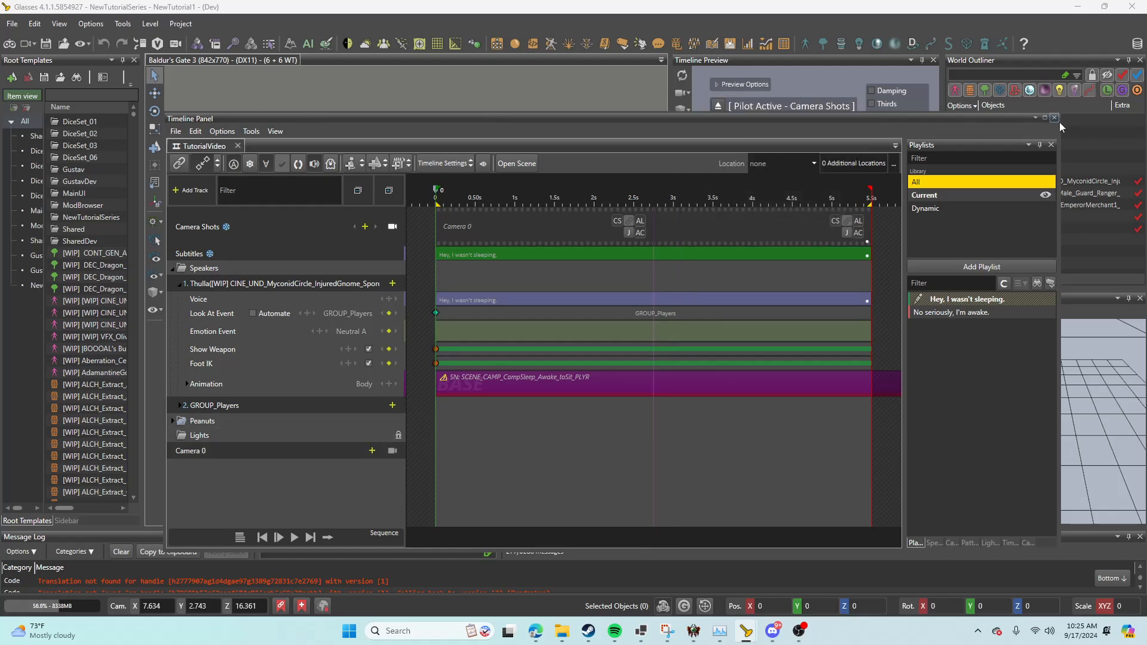
pyautogui.click(1055, 117)
pyautogui.click(15, 27)
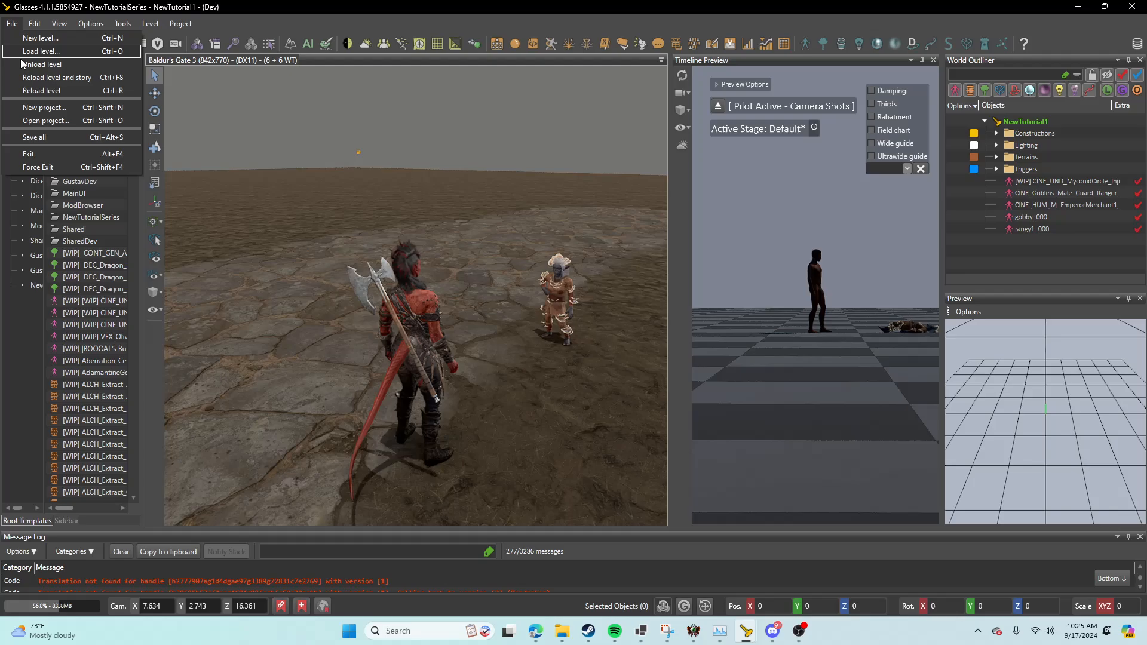
pyautogui.click(31, 81)
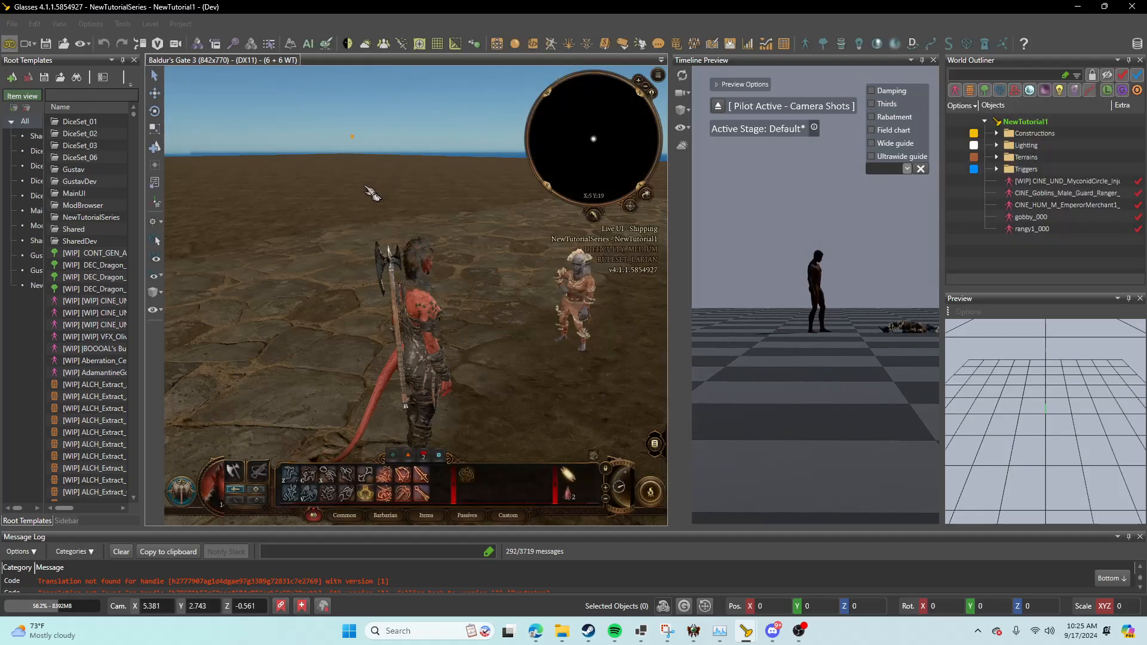
# Step: Test the gnome's dialog in game mode through "Right..." to its end, replay the conversation and leave game mode
pyautogui.click(577, 300)
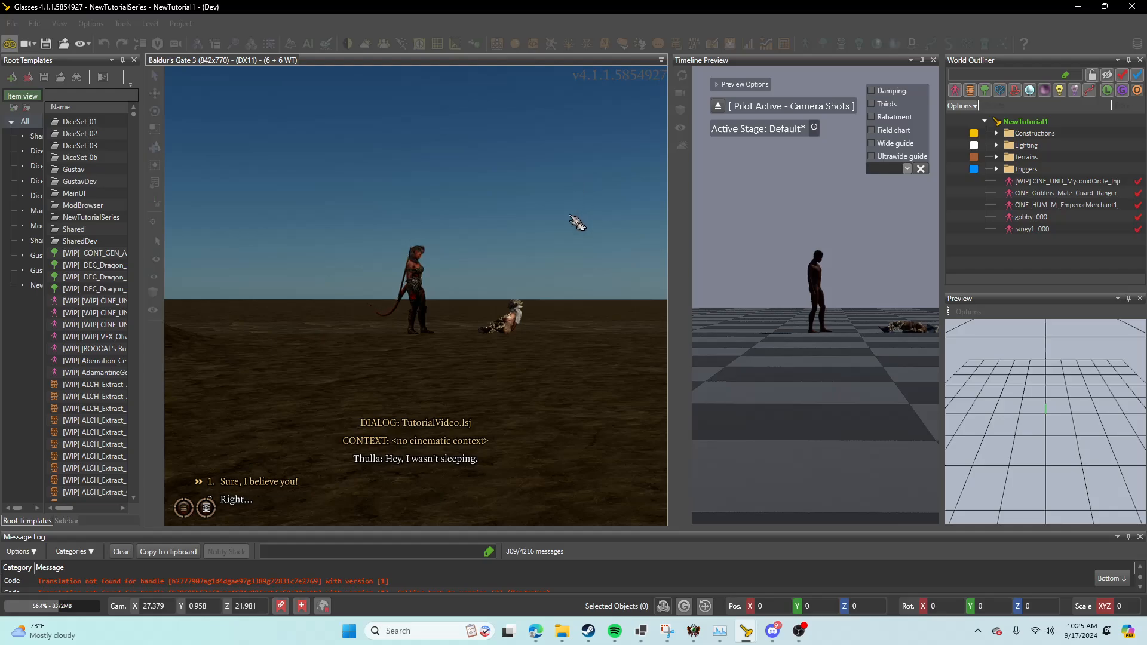
pyautogui.click(548, 287)
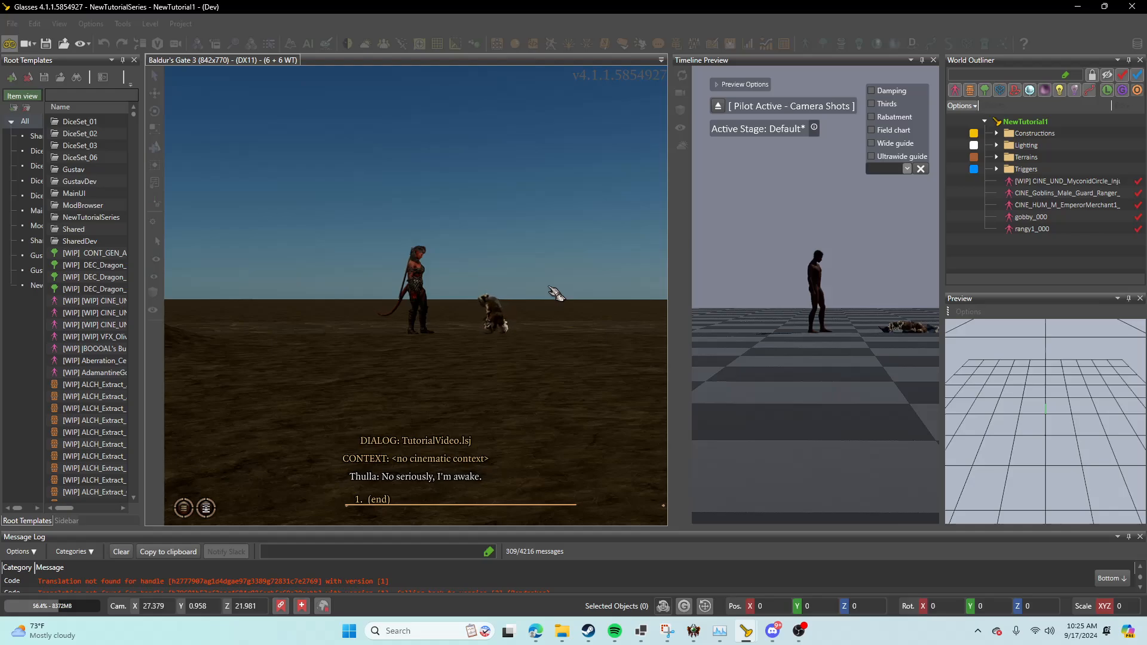
pyautogui.click(549, 287)
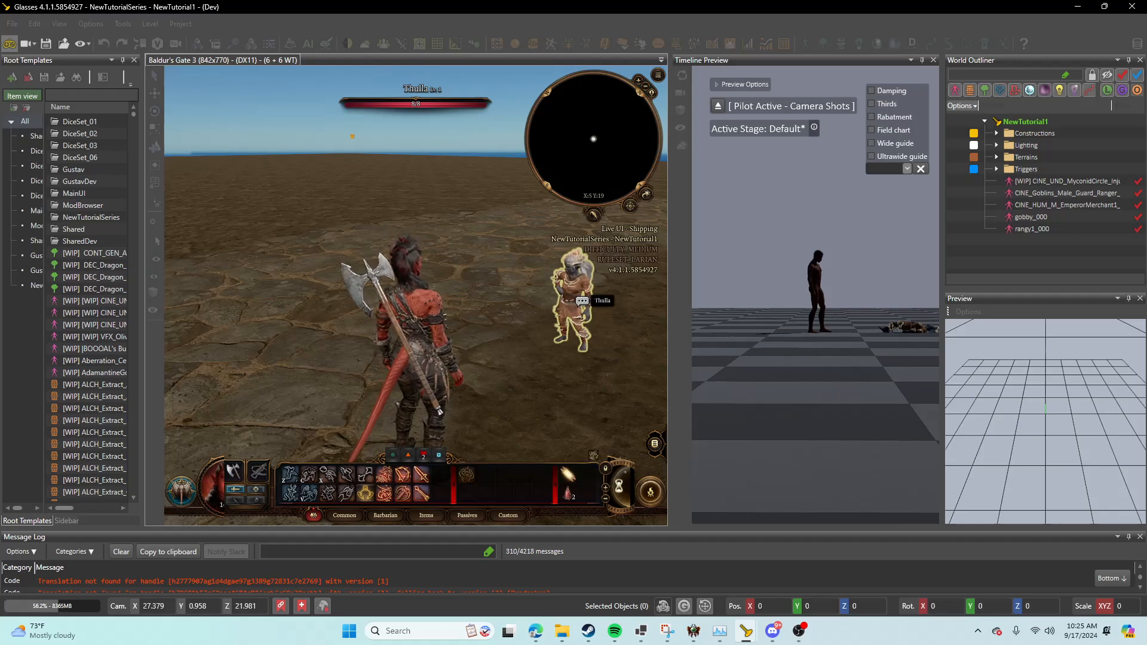
pyautogui.click(583, 301)
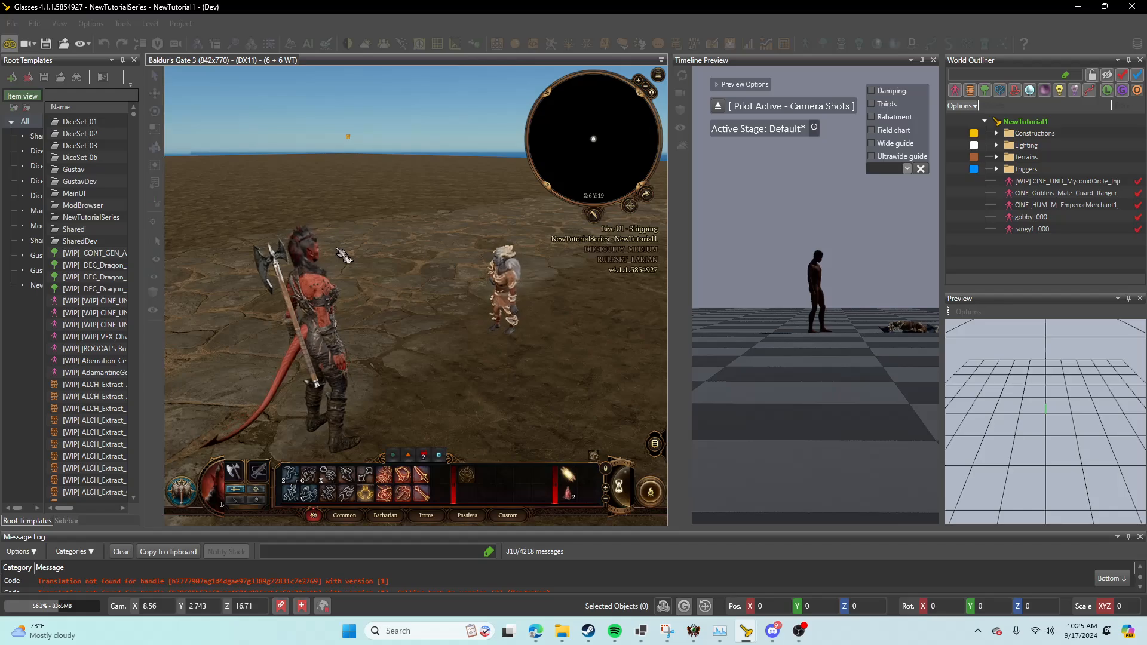
pyautogui.click(7, 46)
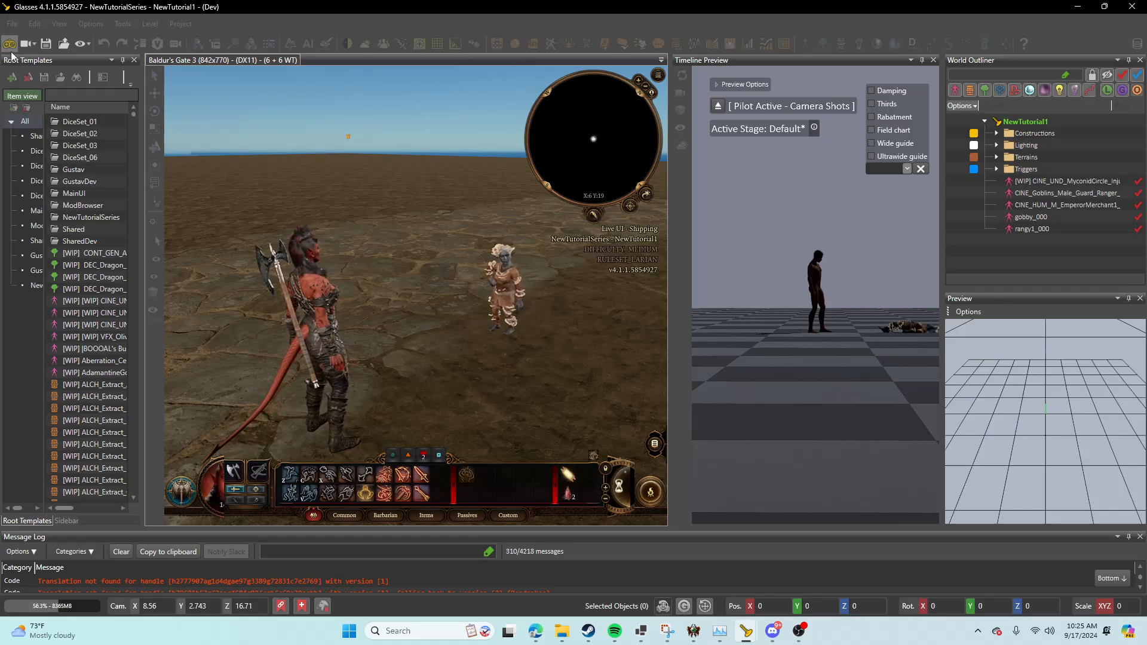